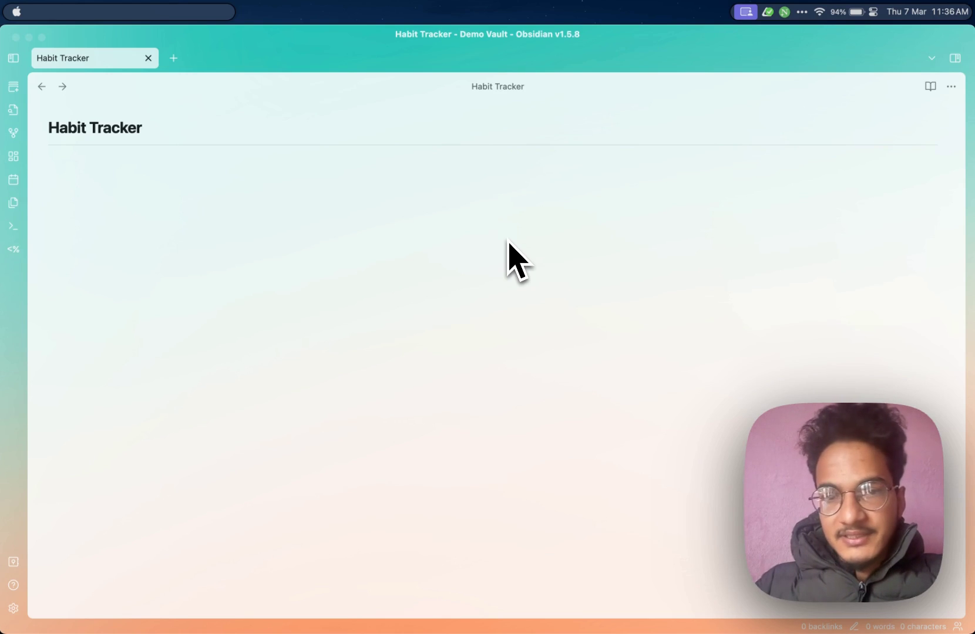
- Find the Contribution Graph community plugin, install it and enable it
left_click(13, 608)
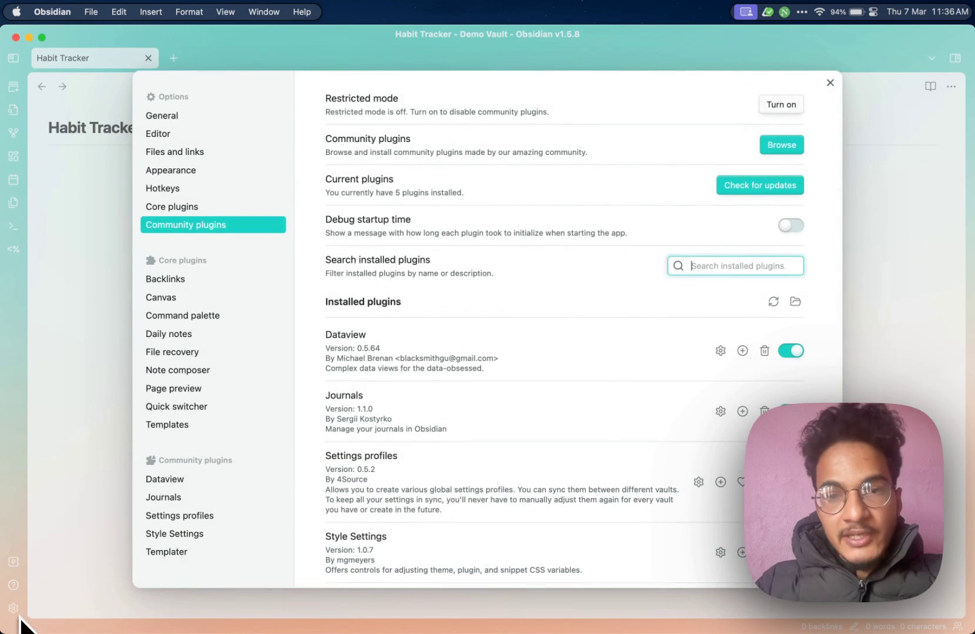
left_click(787, 147)
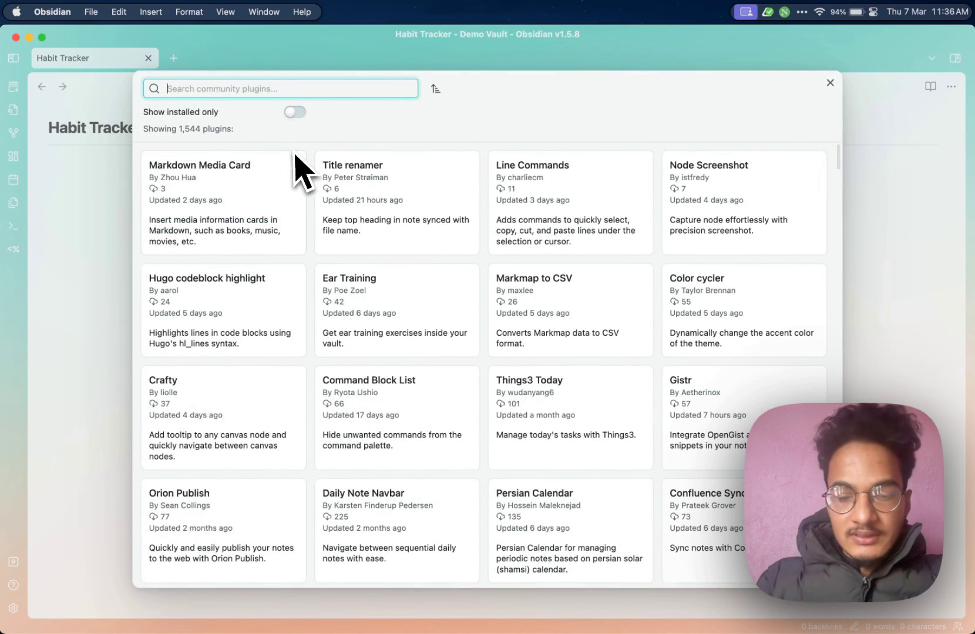
type("contribu")
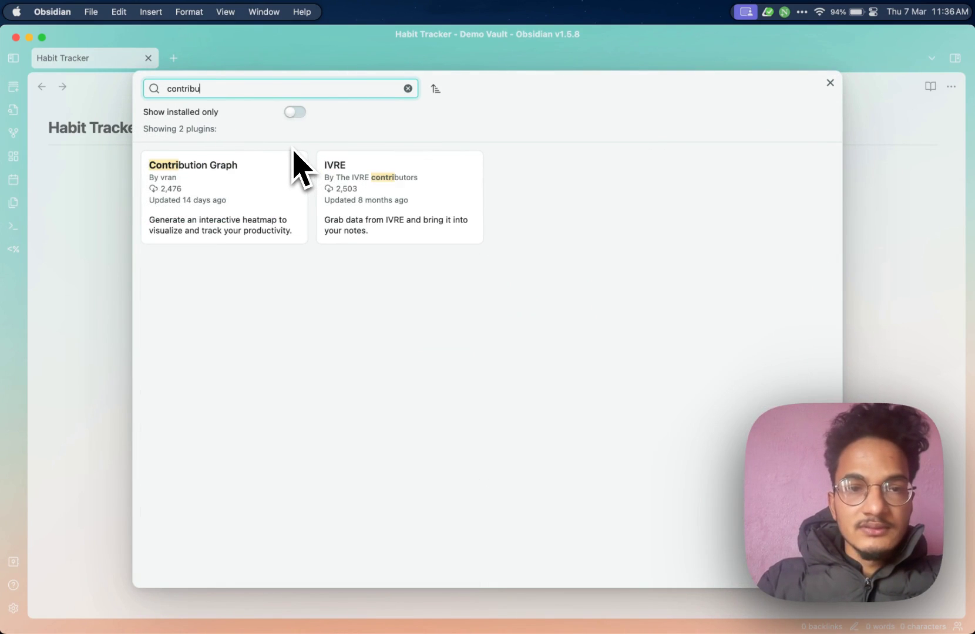
type("t")
left_click(184, 238)
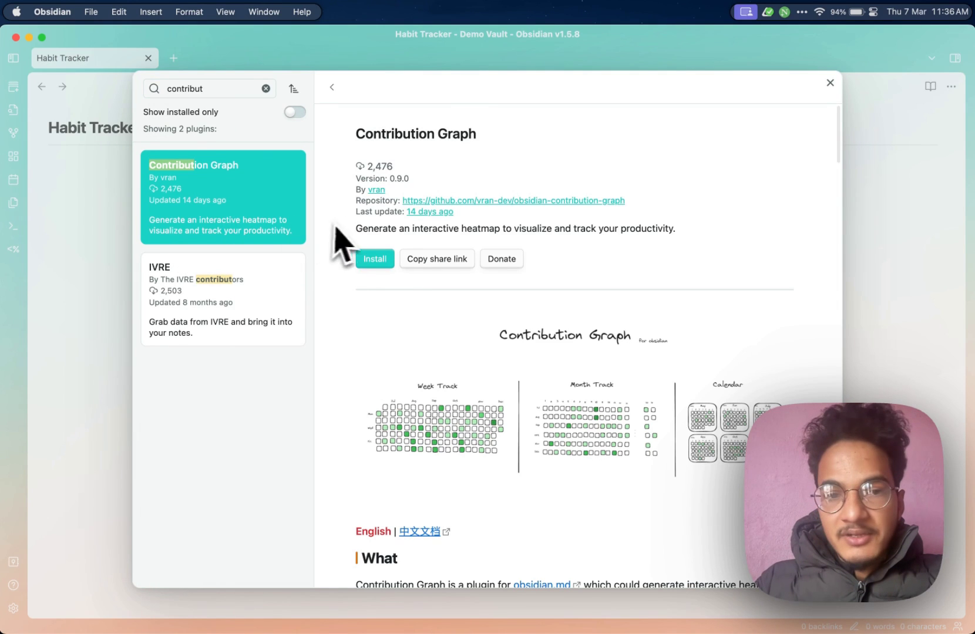
left_click(385, 257)
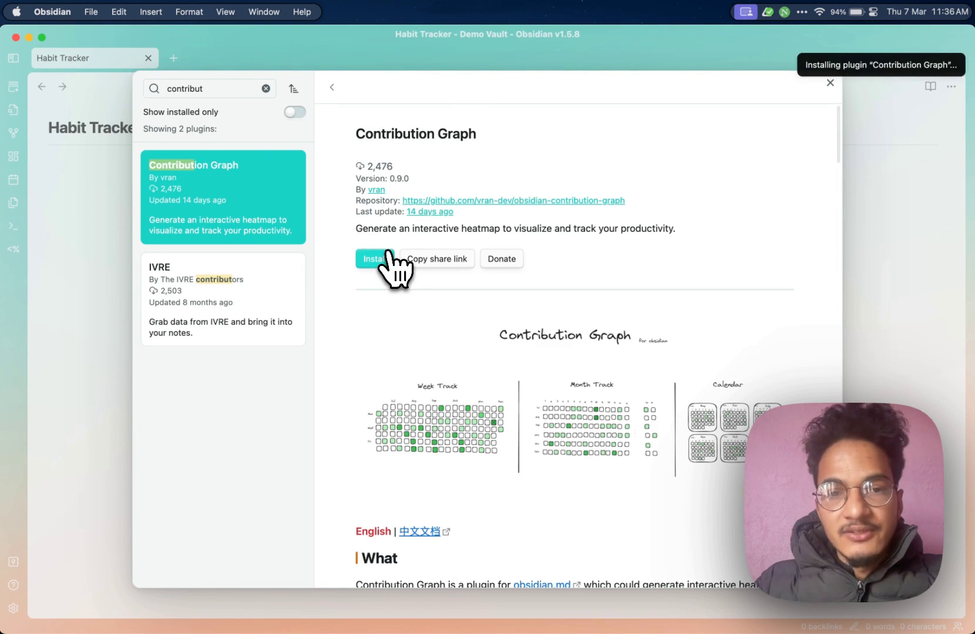
left_click(385, 258)
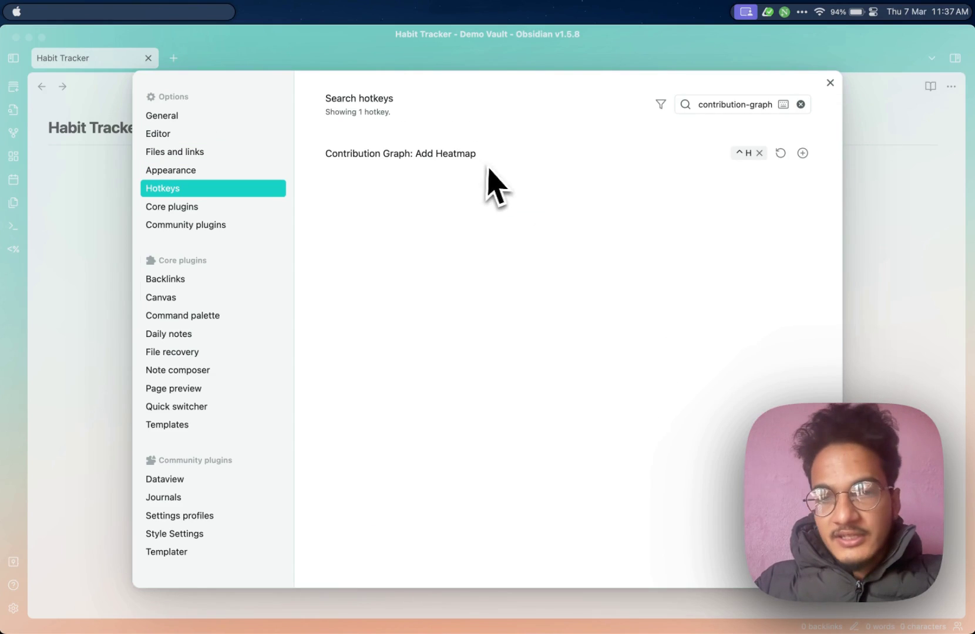
- Reassign Control+H as the hotkey for Contribution Graph: Add Heatmap and close the settings
left_click(759, 154)
left_click(802, 156)
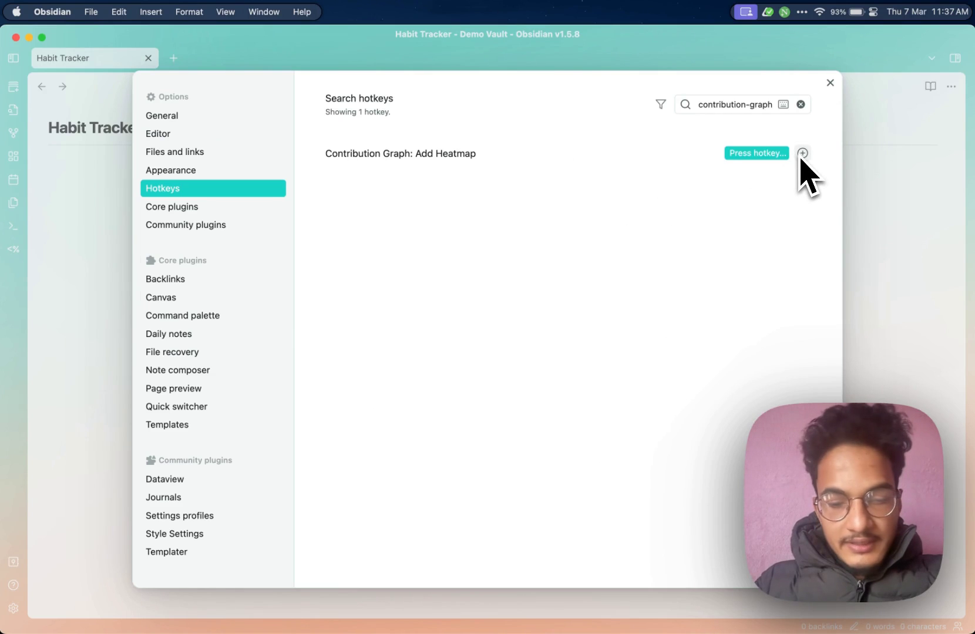
key("ctrl+h")
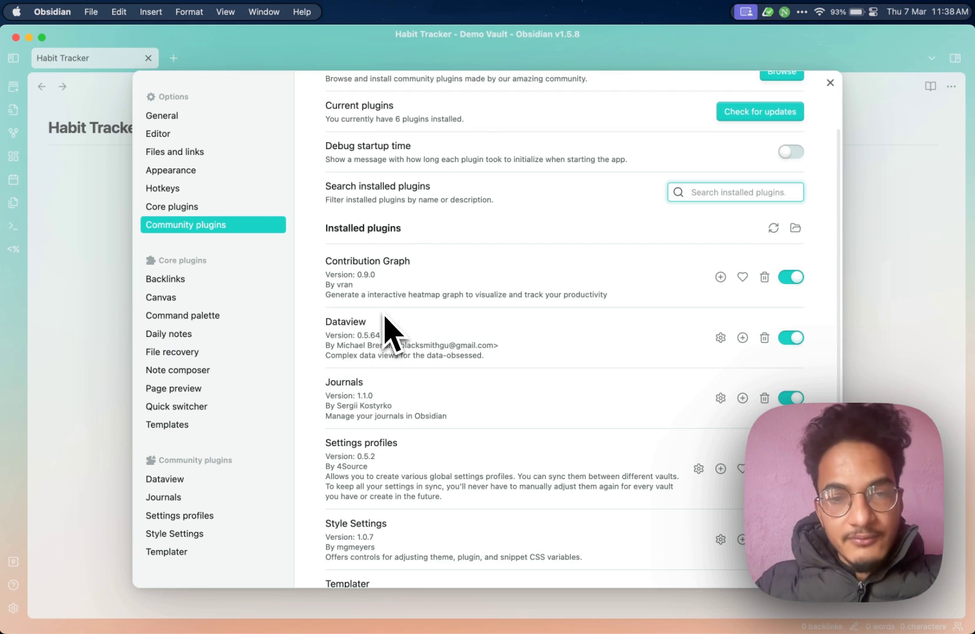
left_click(857, 212)
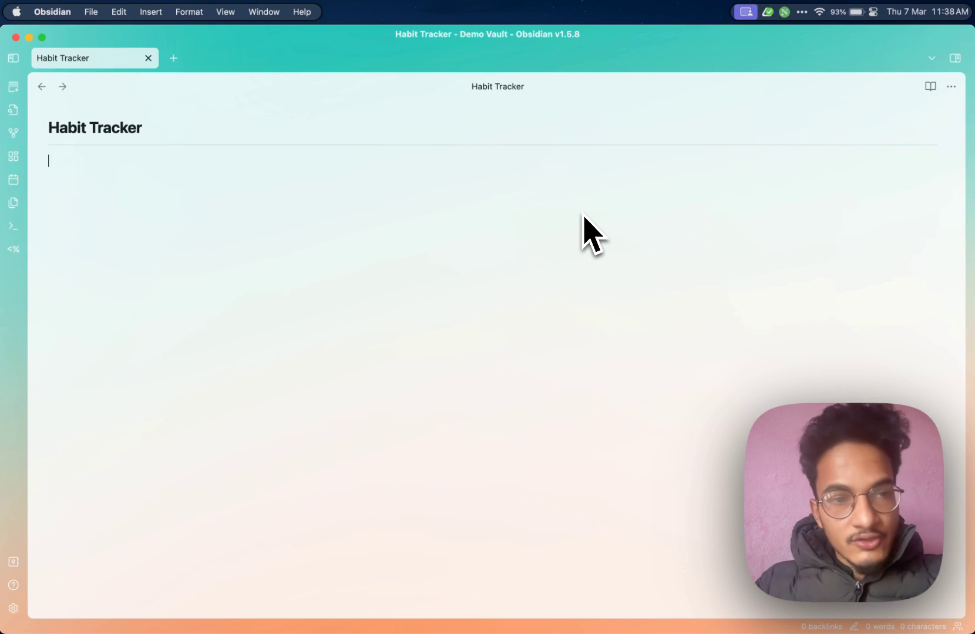
- Run the Contribution Graph: Add Heatmap command in the Habit Tracker note
key("super+p")
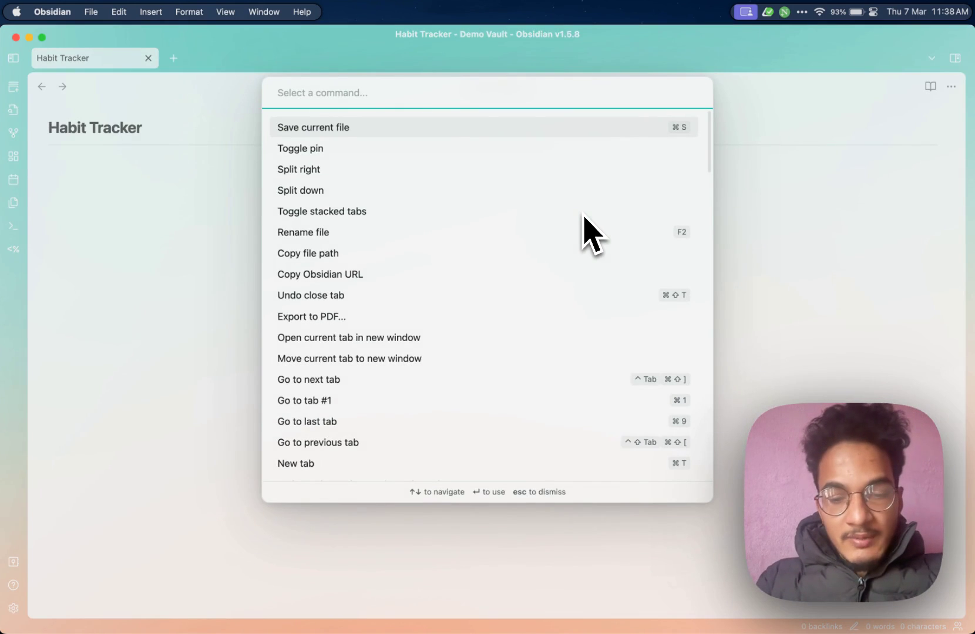
type("con")
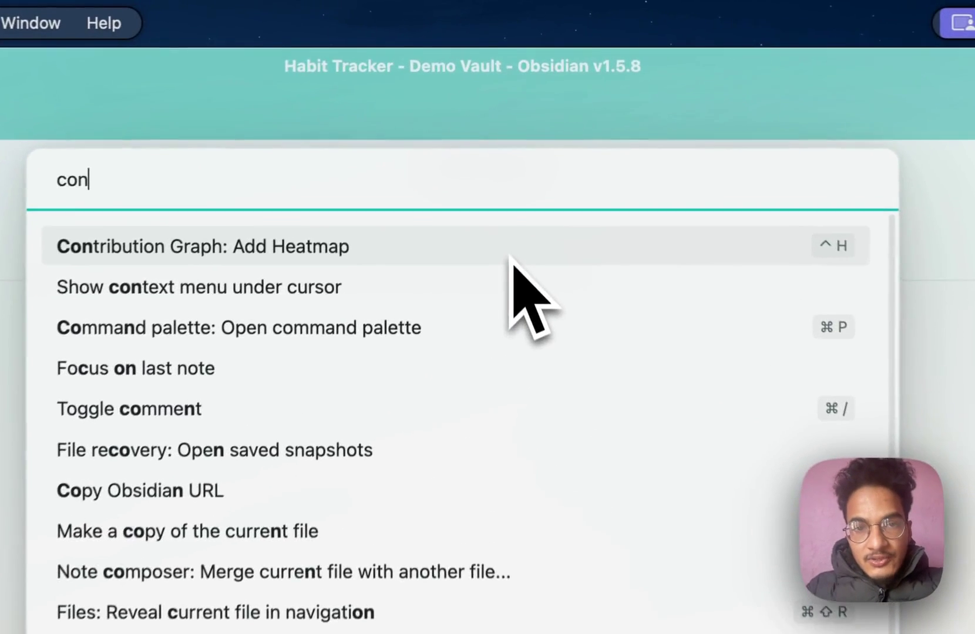
left_click(512, 187)
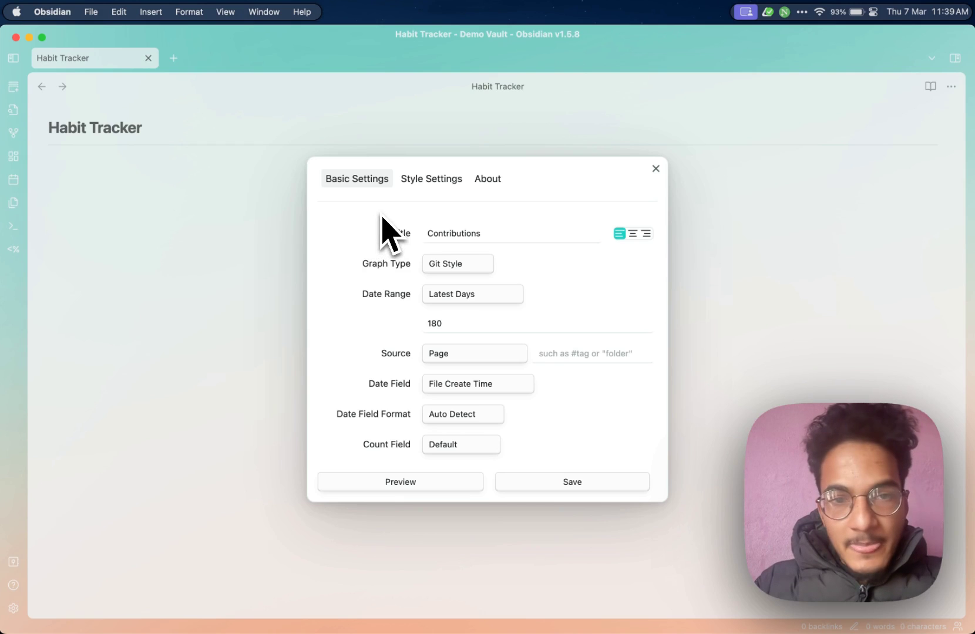
- Set the heatmap title to Exercise and preview the graph in Git Style
left_click(472, 238)
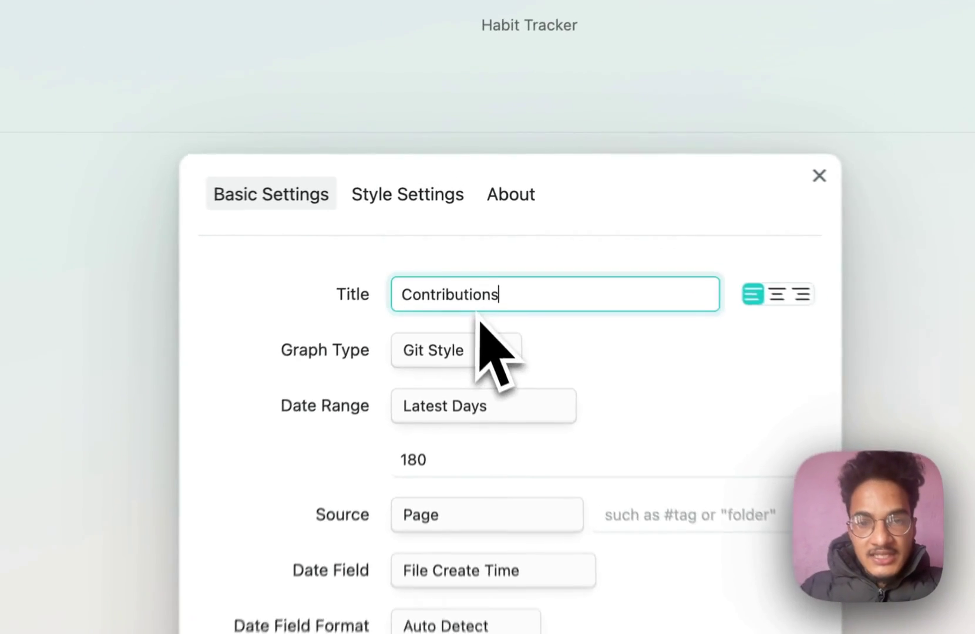
double_click(499, 304)
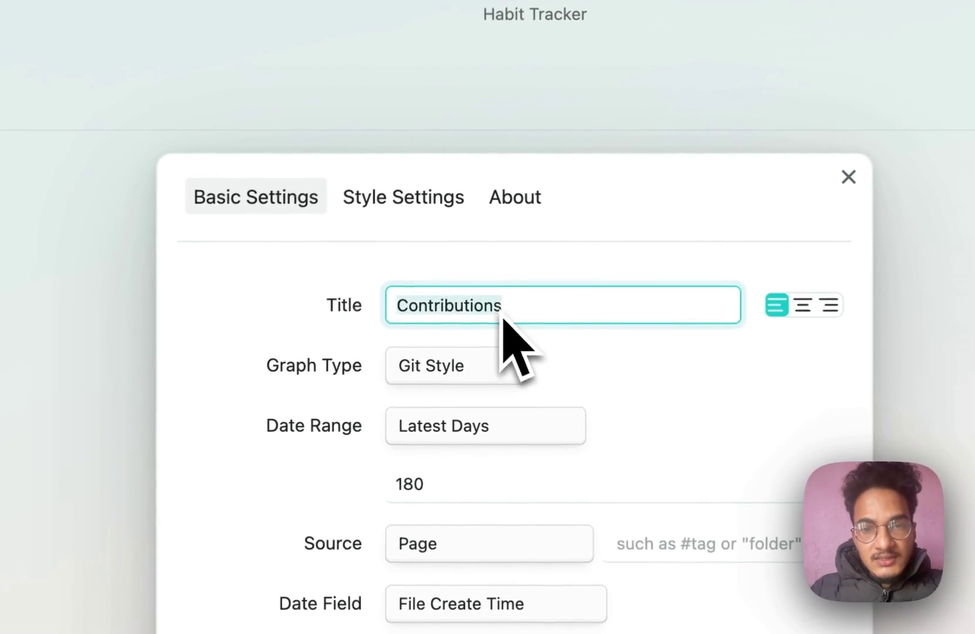
type("Habit")
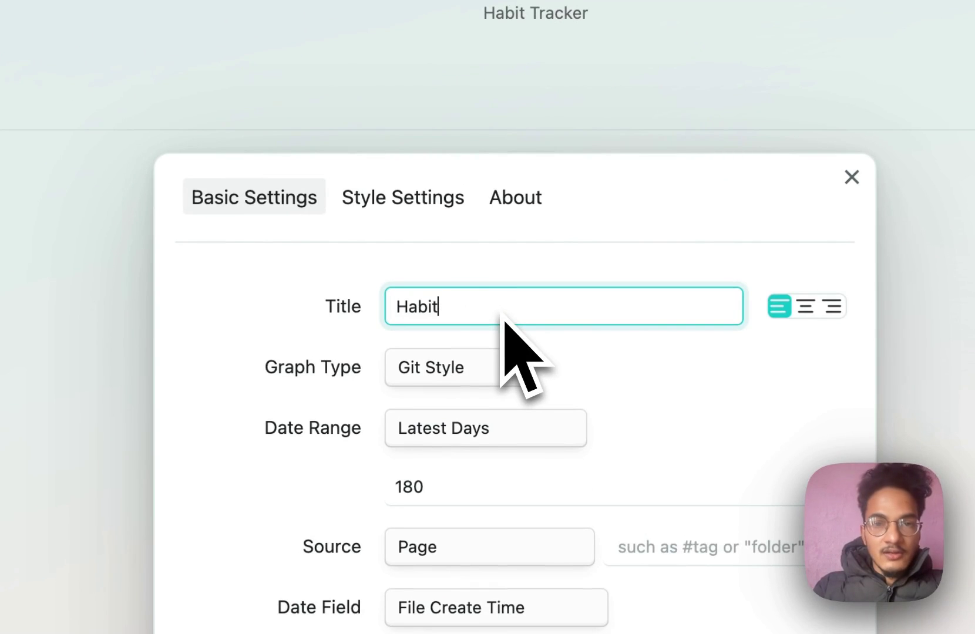
key("BackSpace")
key("BackSpace")
key("BackSpace")
key("BackSpace")
key("BackSpace")
type("Exerc")
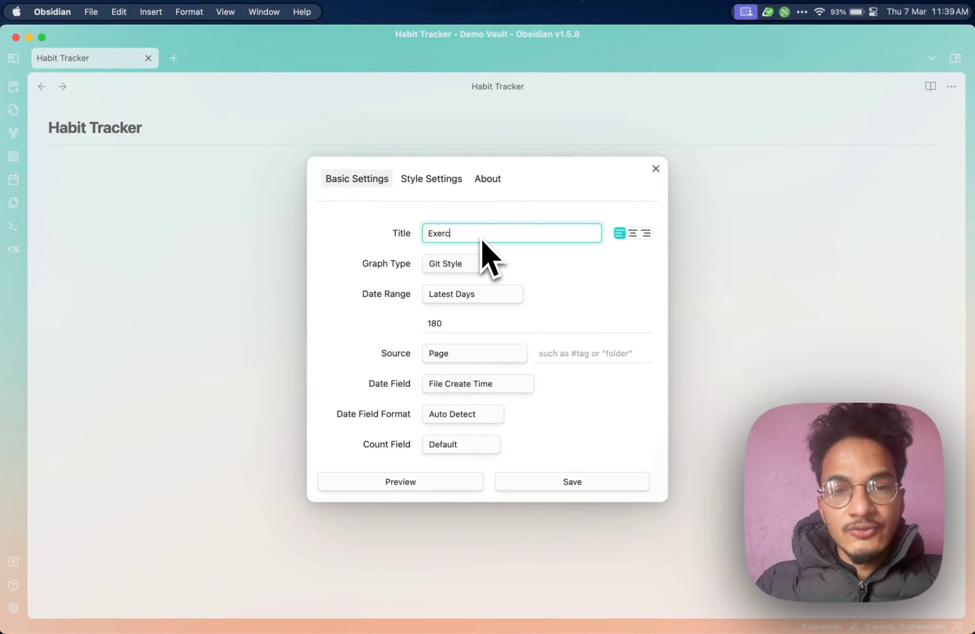
type("ise")
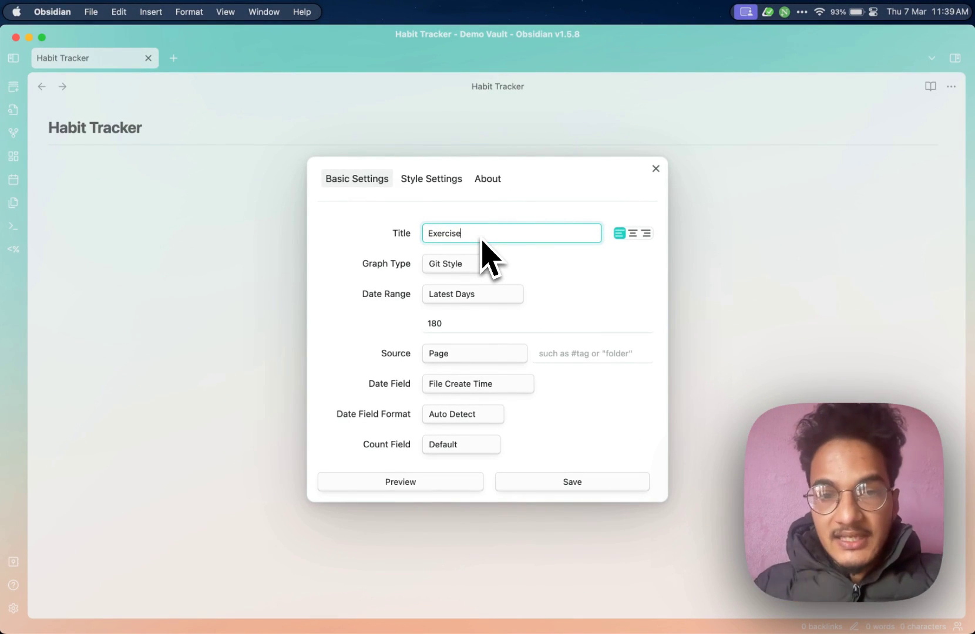
left_click(386, 271)
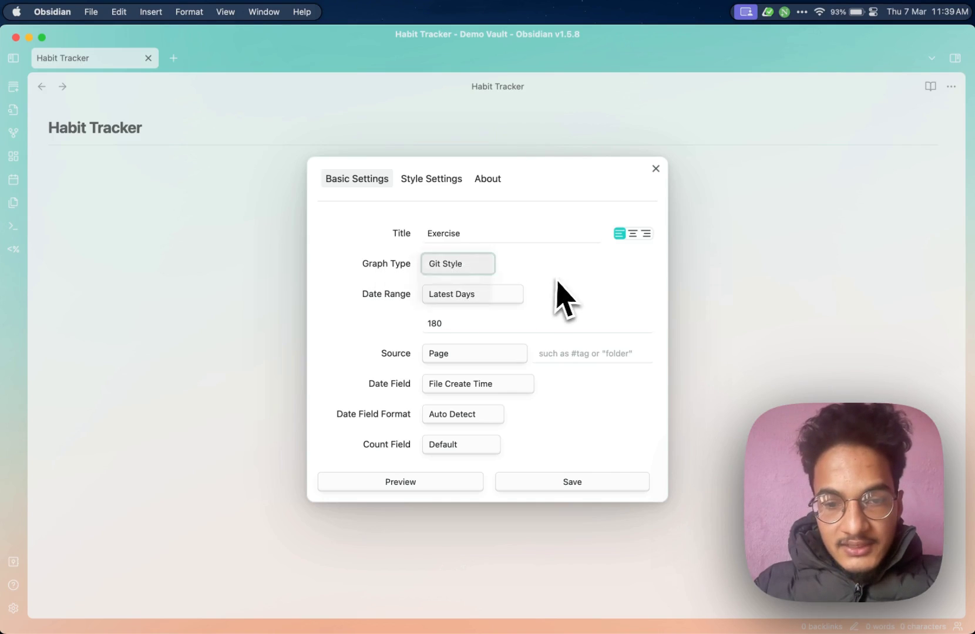
left_click(428, 482)
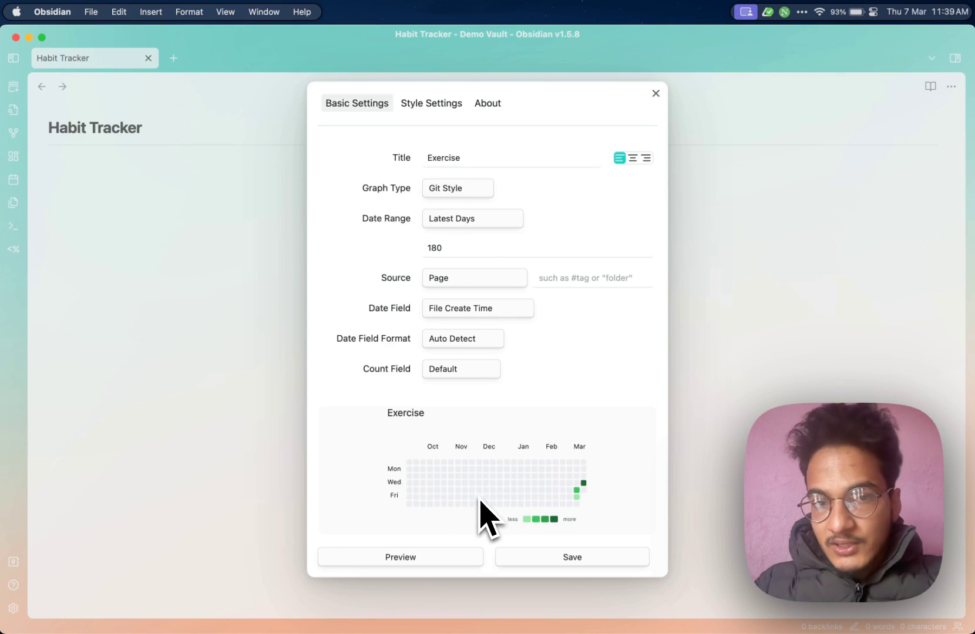
- Change the graph type to Month Track and preview the Exercise heatmap
left_click(461, 195)
left_click(471, 207)
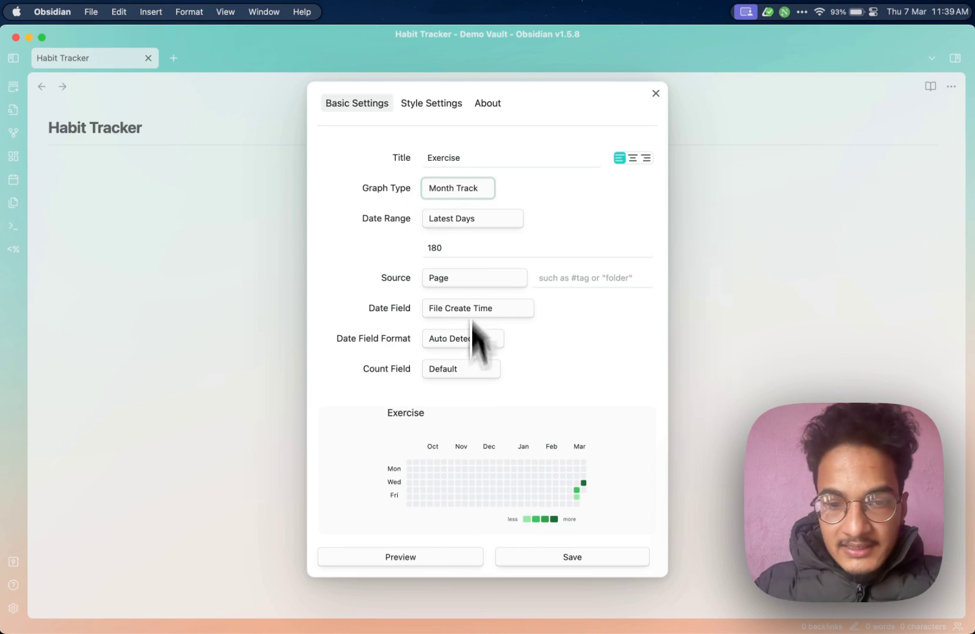
left_click(468, 565)
scroll(493, 516, "down", 3)
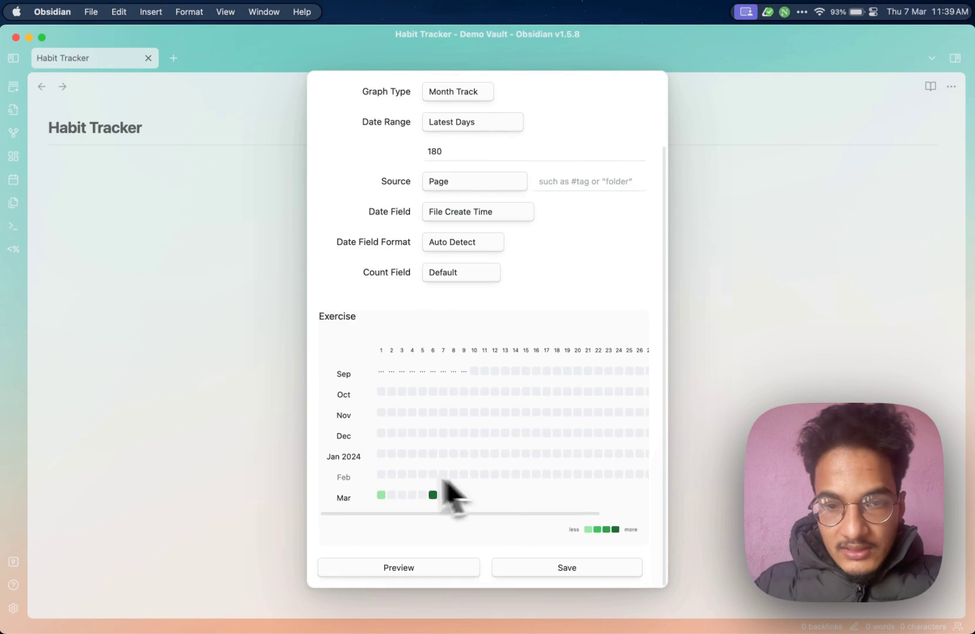
scroll(452, 458, "up", 3)
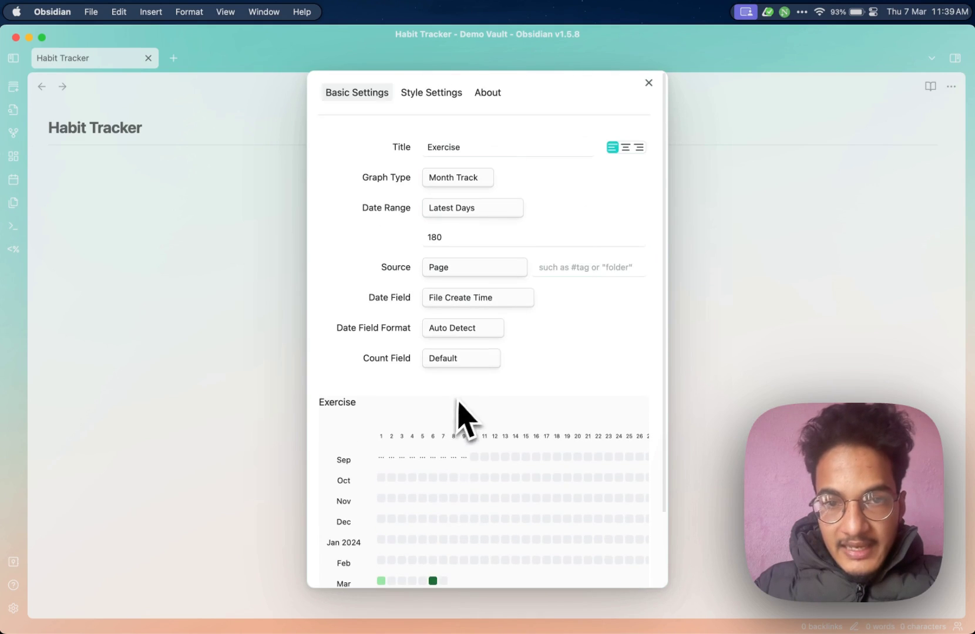
- Change the graph type to Calendar and preview the Exercise heatmap
left_click(464, 178)
left_click(462, 199)
scroll(523, 352, "down", 3)
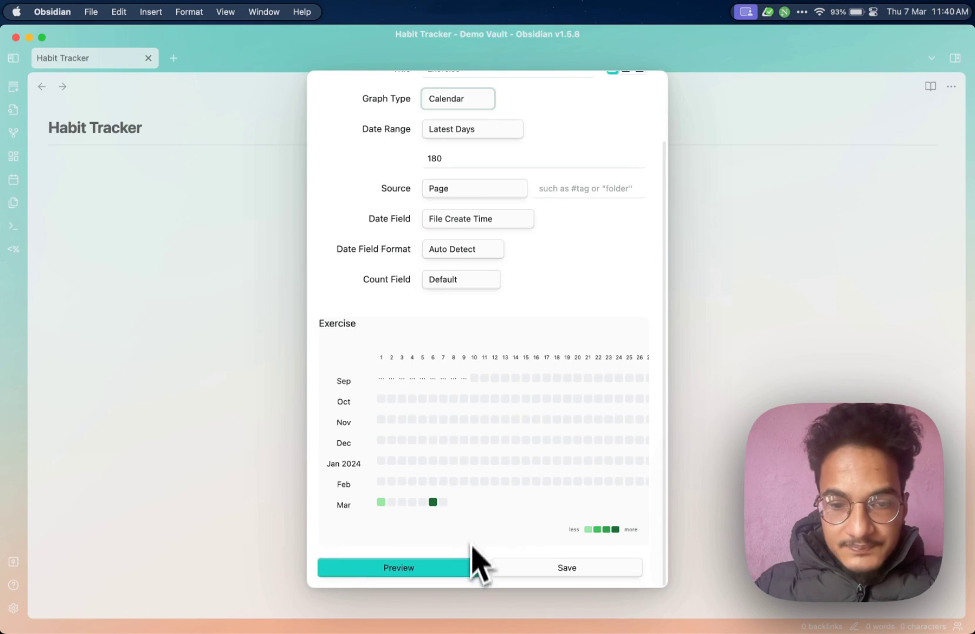
left_click(465, 567)
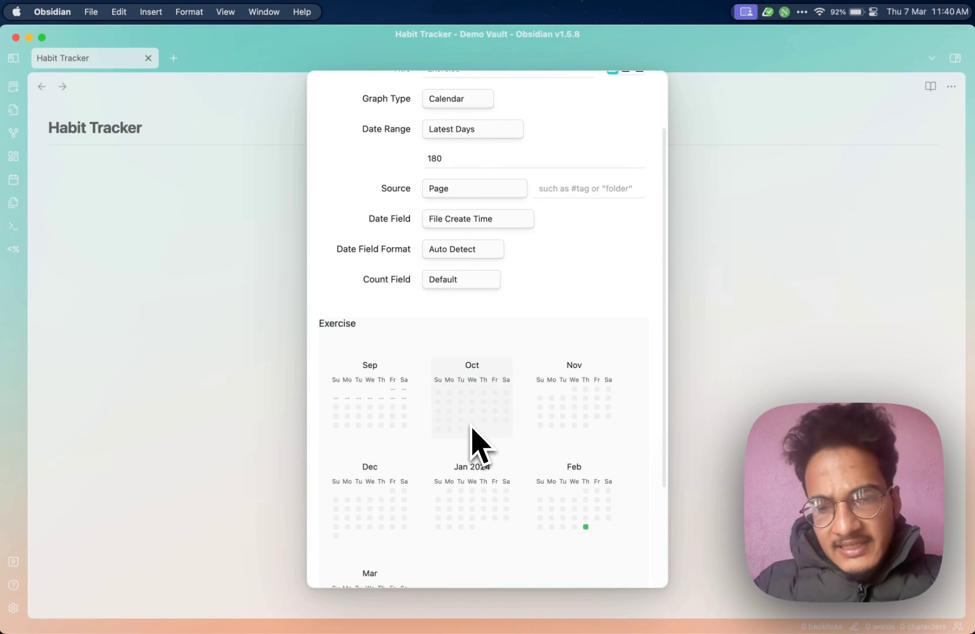
scroll(475, 446, "up", 3)
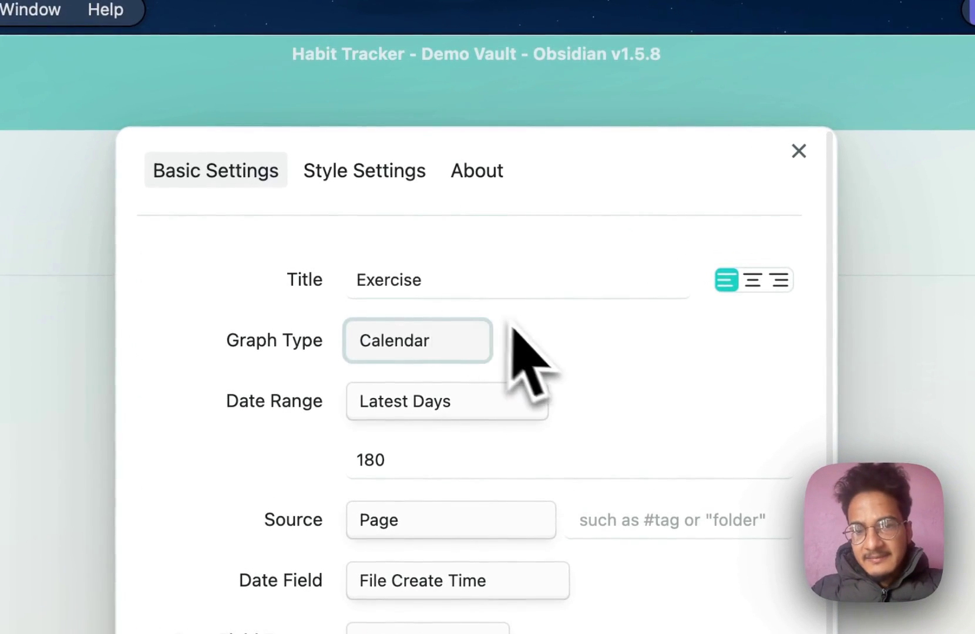
- Switch the graph type from Calendar back to Month Track and refresh the preview
left_click(458, 346)
left_click(474, 317)
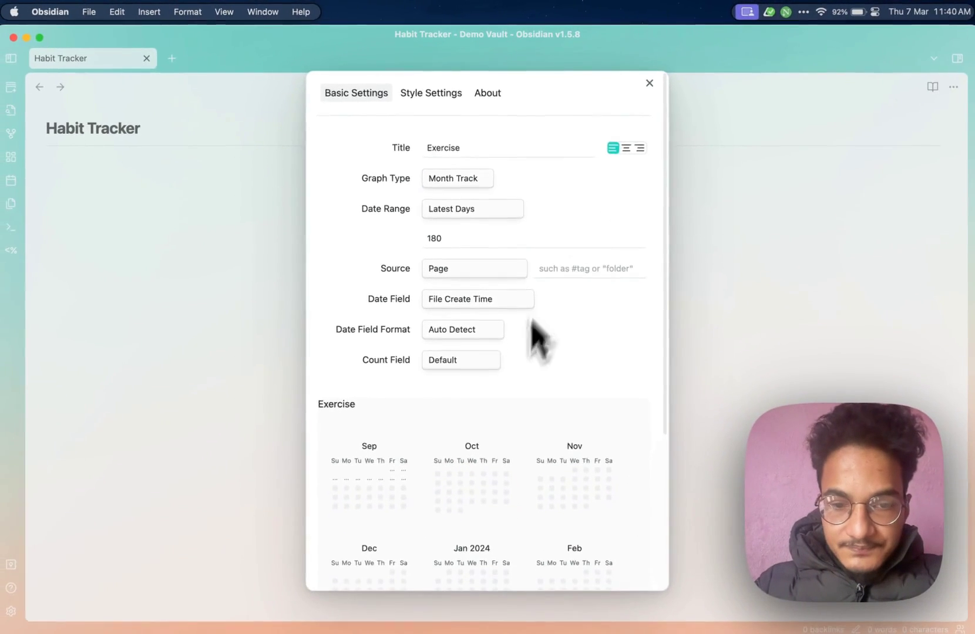
scroll(525, 546, "down", 5)
left_click(445, 567)
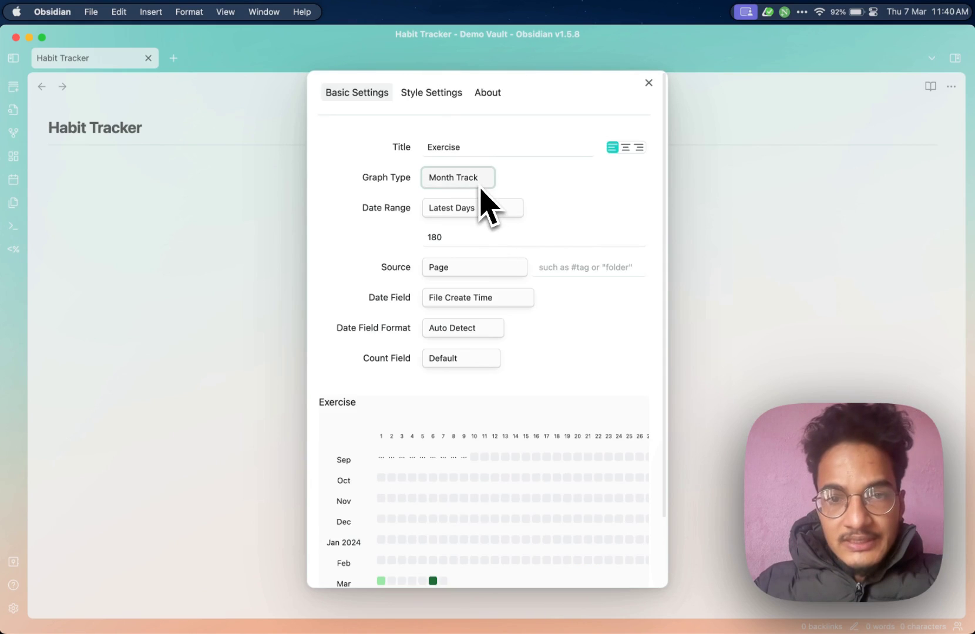
- Set the heatmap's graph type back to Git Style
left_click(464, 176)
left_click(461, 161)
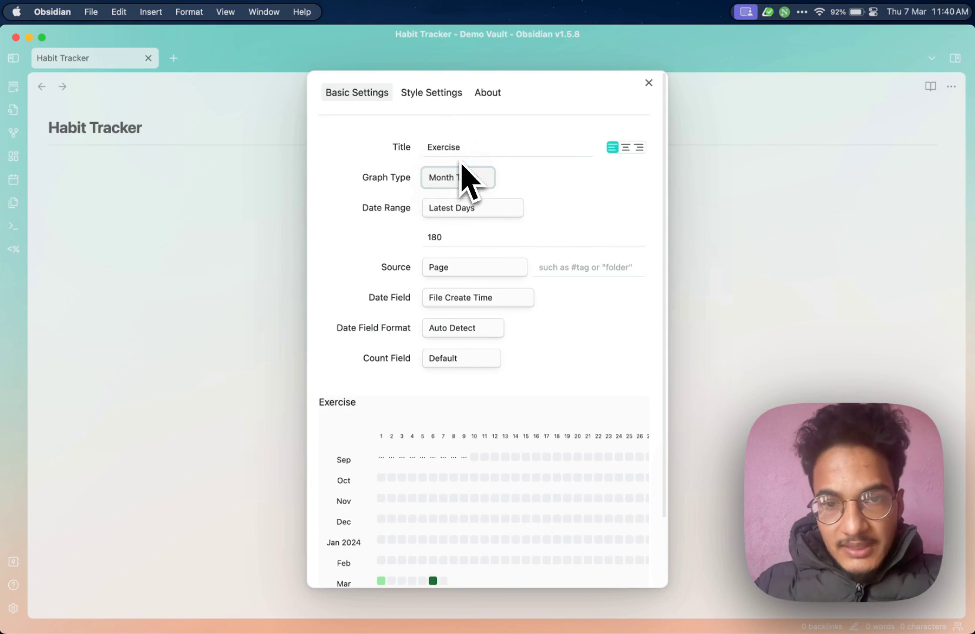
scroll(564, 211, "down", 1)
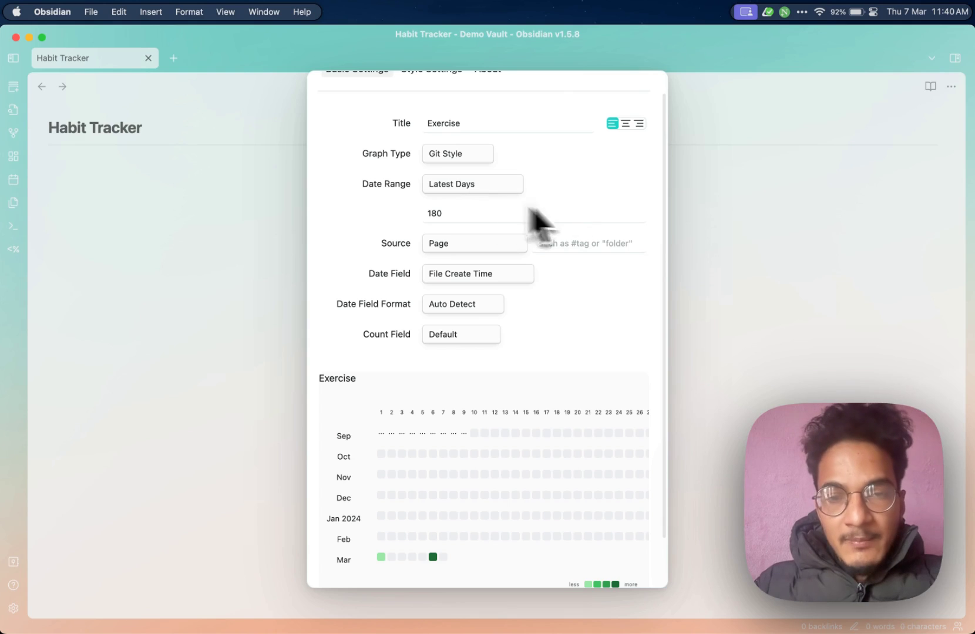
- Set the Latest Days date range to 365 and preview the Git Style heatmap across its full width
double_click(456, 218)
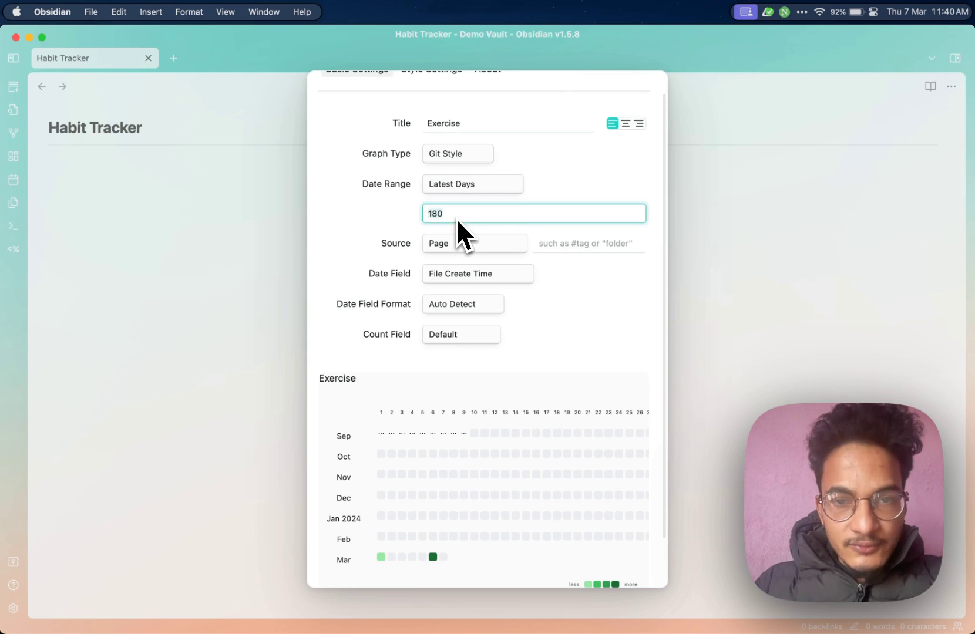
type("24")
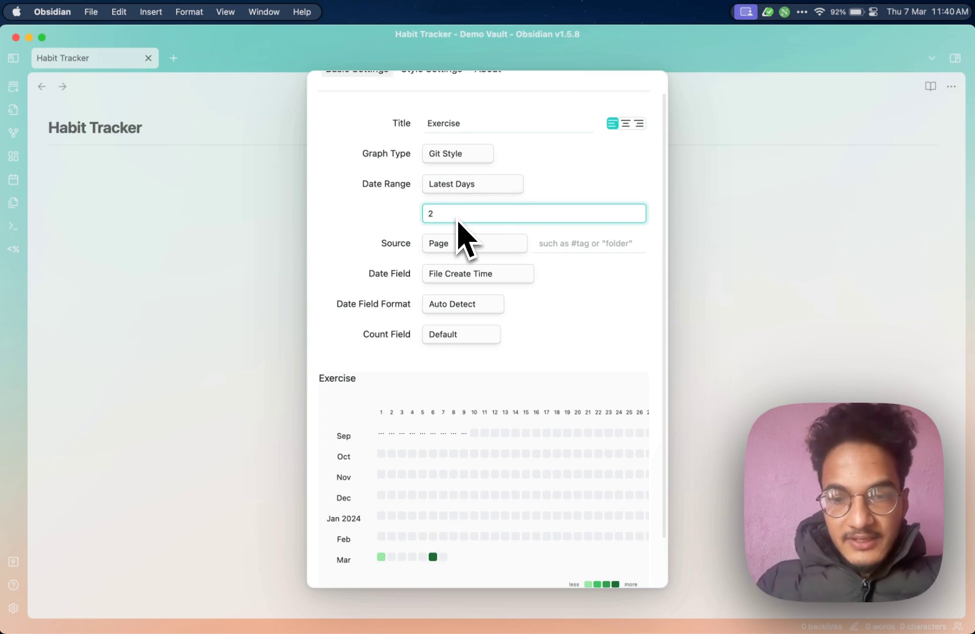
key("BackSpace")
key("BackSpace")
key("BackSpace")
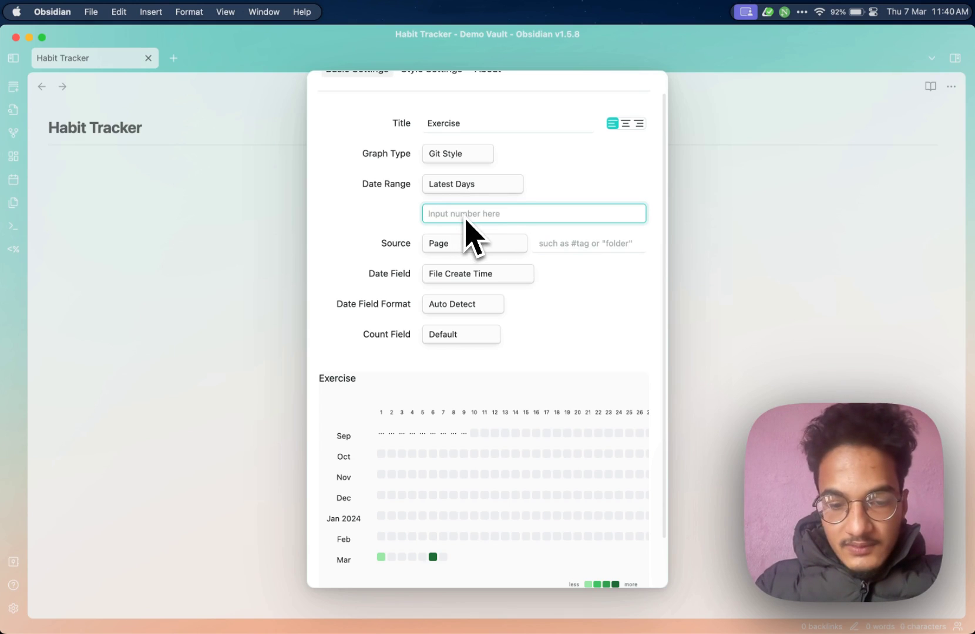
type("465")
scroll(468, 223, "down", 1)
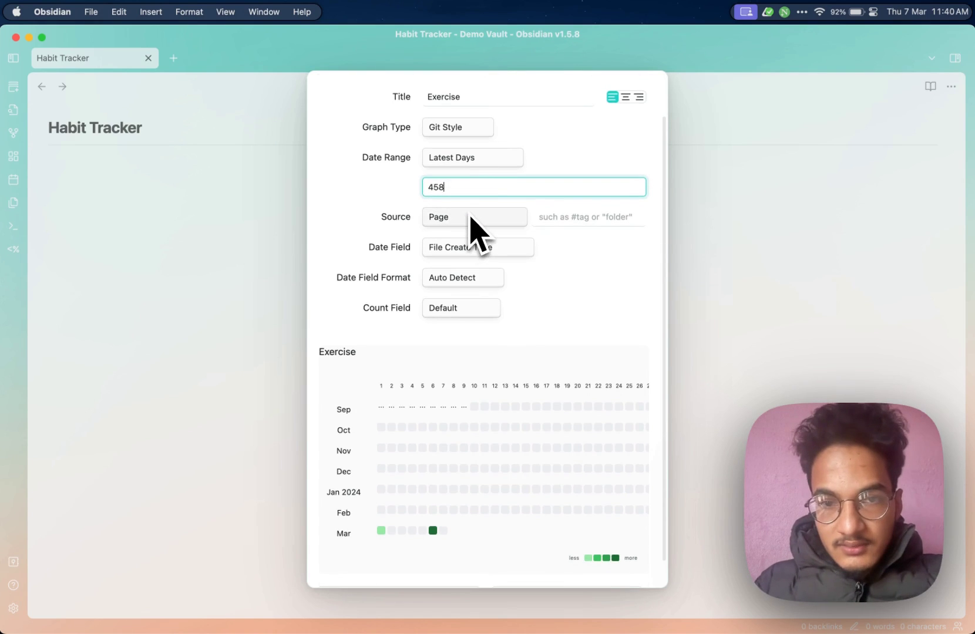
key("BackSpace")
key("BackSpace")
key("BackSpace")
type("365")
scroll(475, 226, "down", 1)
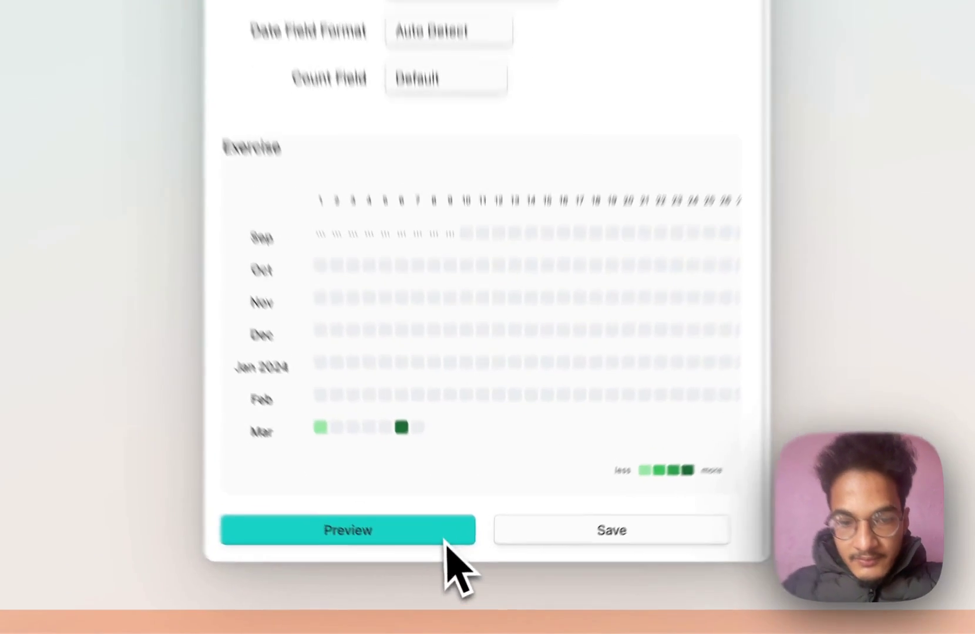
left_click(445, 541)
scroll(566, 414, "right", 5)
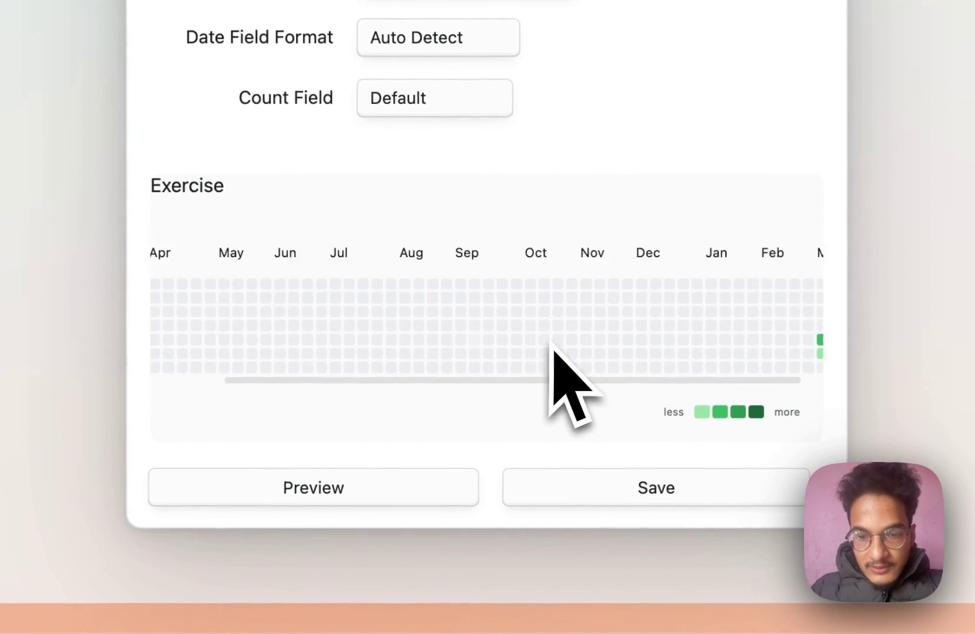
- Switch the date range to Latest Whole Month, change it to Latest Whole Year, and preview the Exercise heatmap
scroll(538, 420, "left", 5)
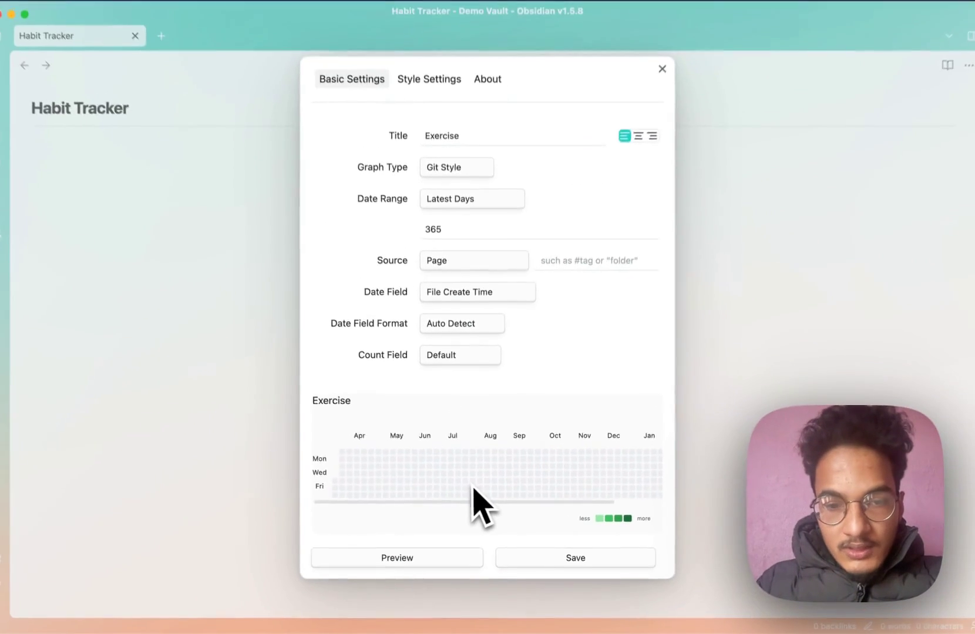
scroll(455, 350, "right", 5)
scroll(455, 349, "left", 5)
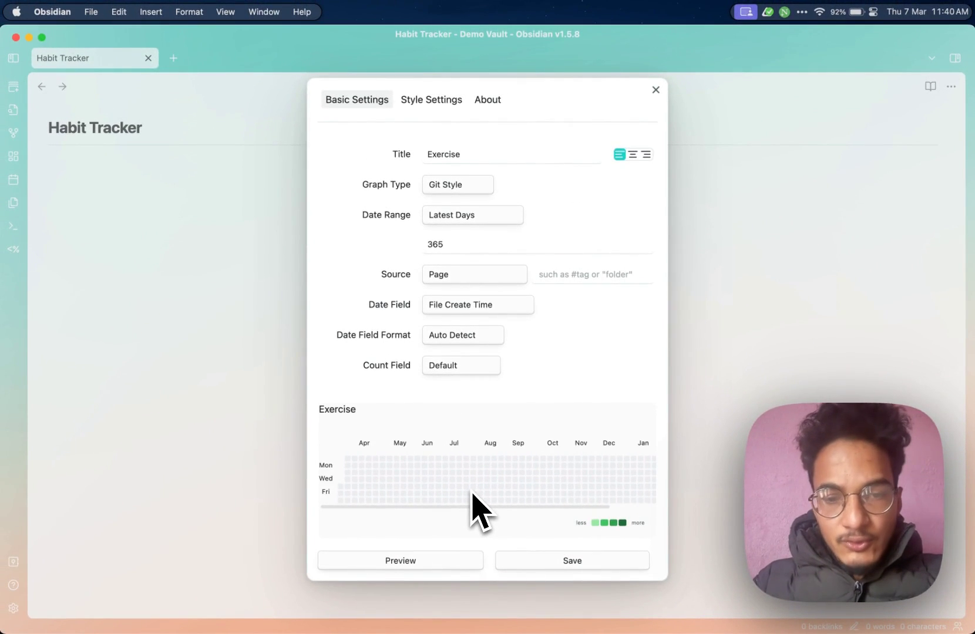
scroll(473, 495, "right", 5)
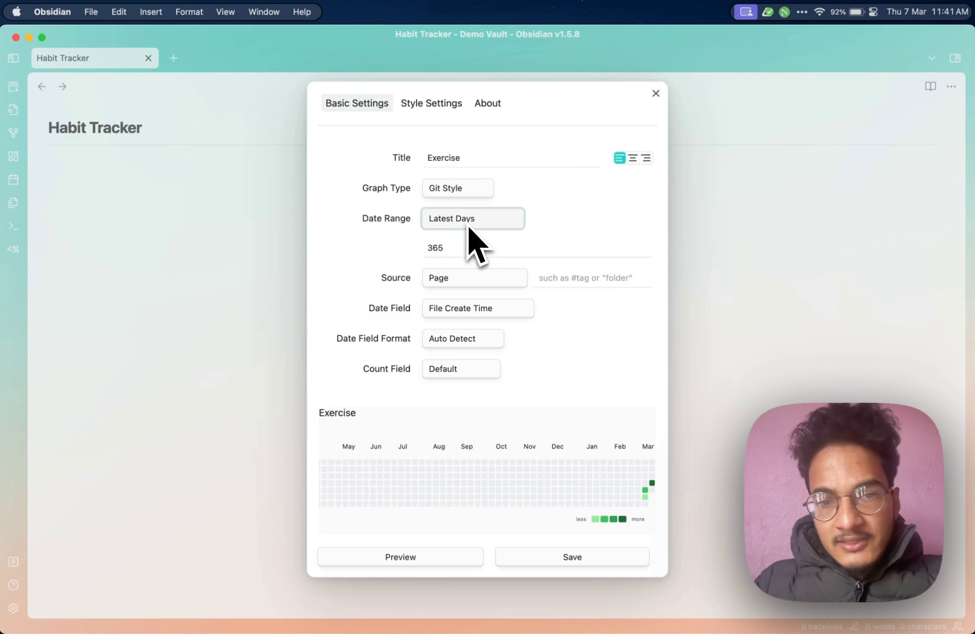
left_click(487, 220)
left_click(497, 233)
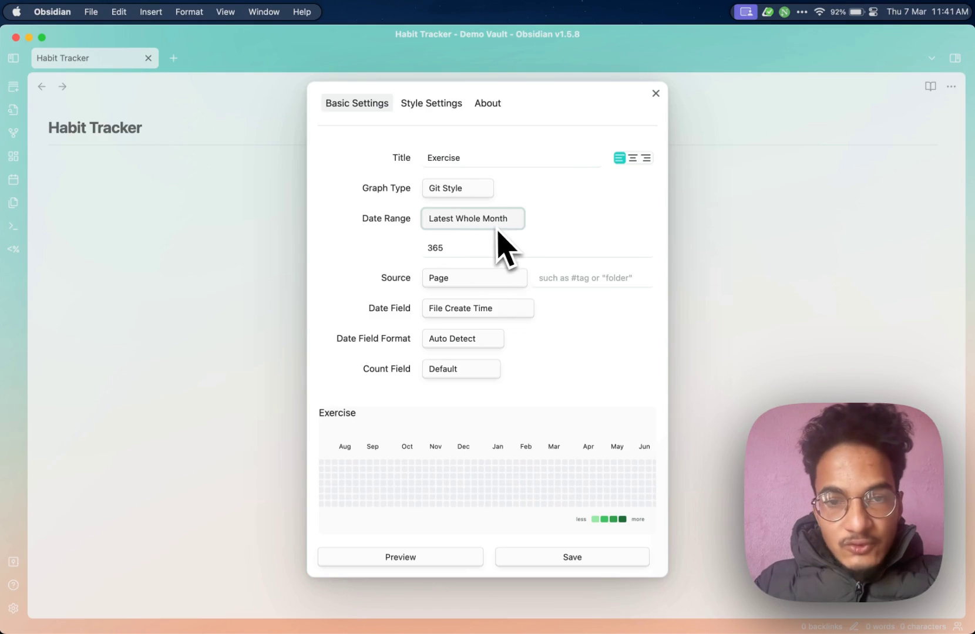
left_click(497, 230)
left_click(491, 231)
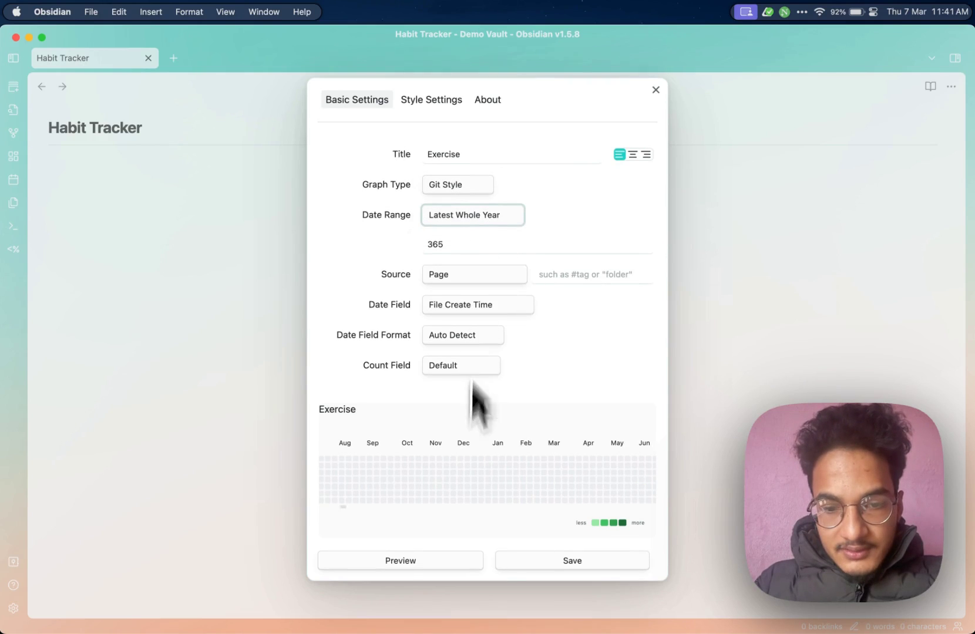
left_click(458, 563)
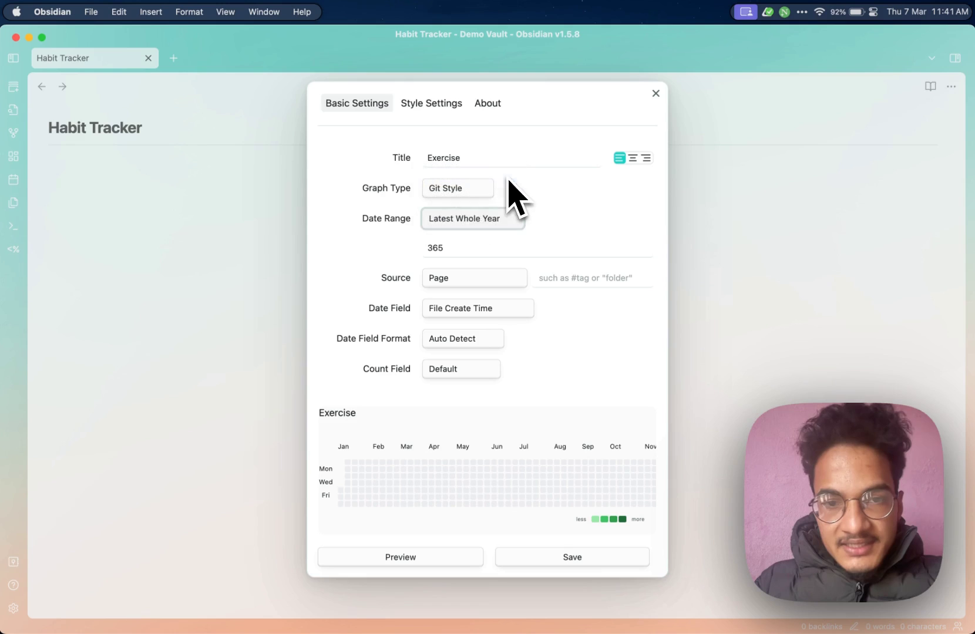
- Set the heatmap's date range back to Latest Days
left_click(508, 218)
left_click(470, 179)
left_click(459, 249)
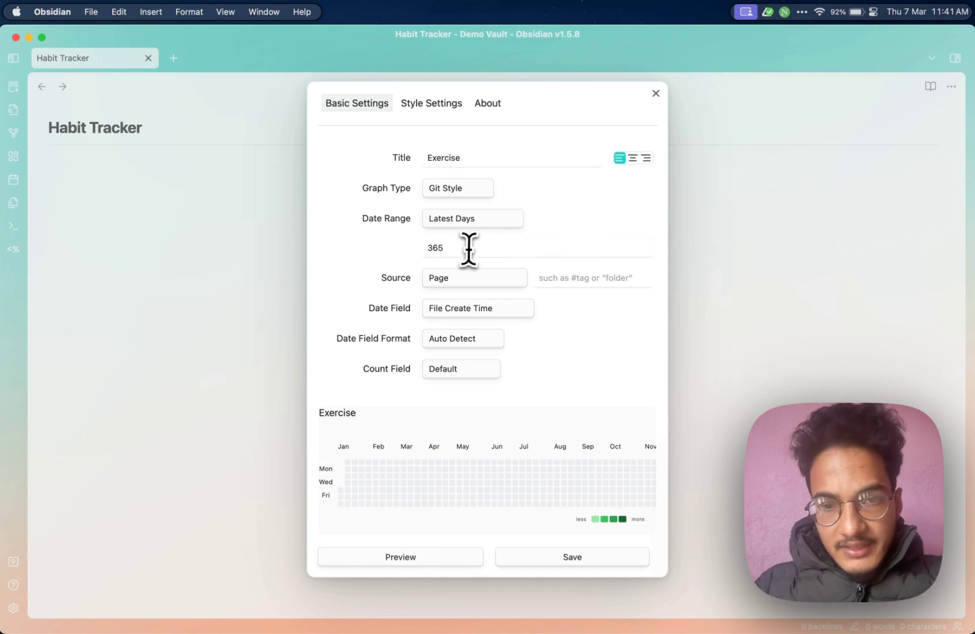
left_click(367, 287)
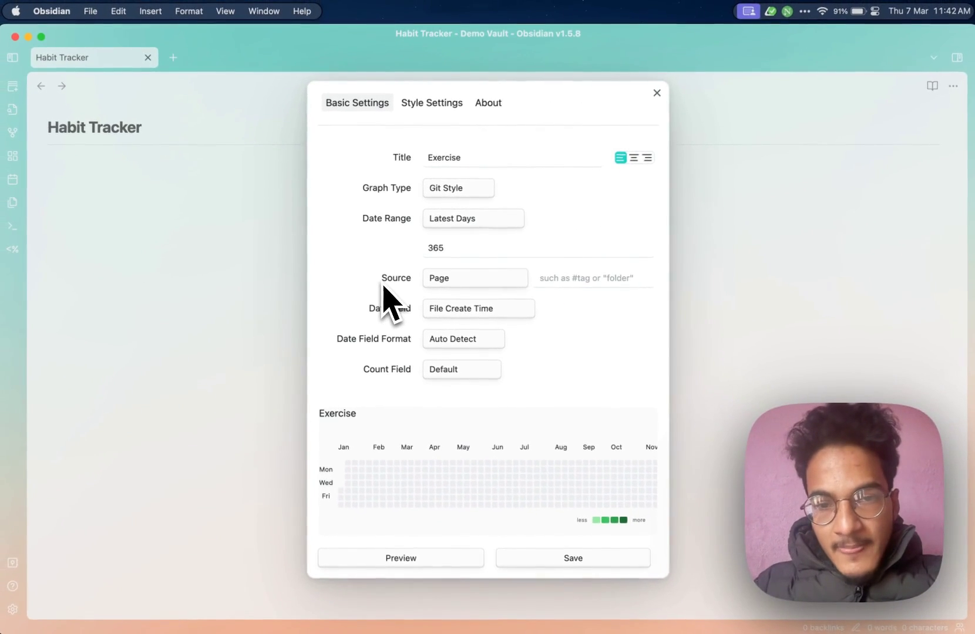
- Close the heatmap settings and locate the Daily folder inside Journal in the file explorer
left_click(899, 320)
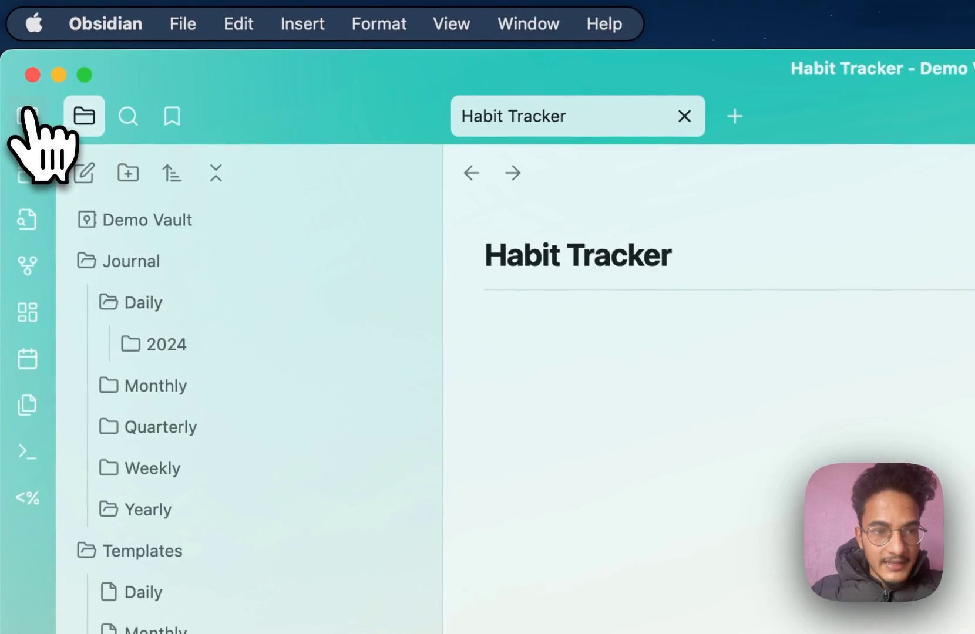
left_click(143, 305)
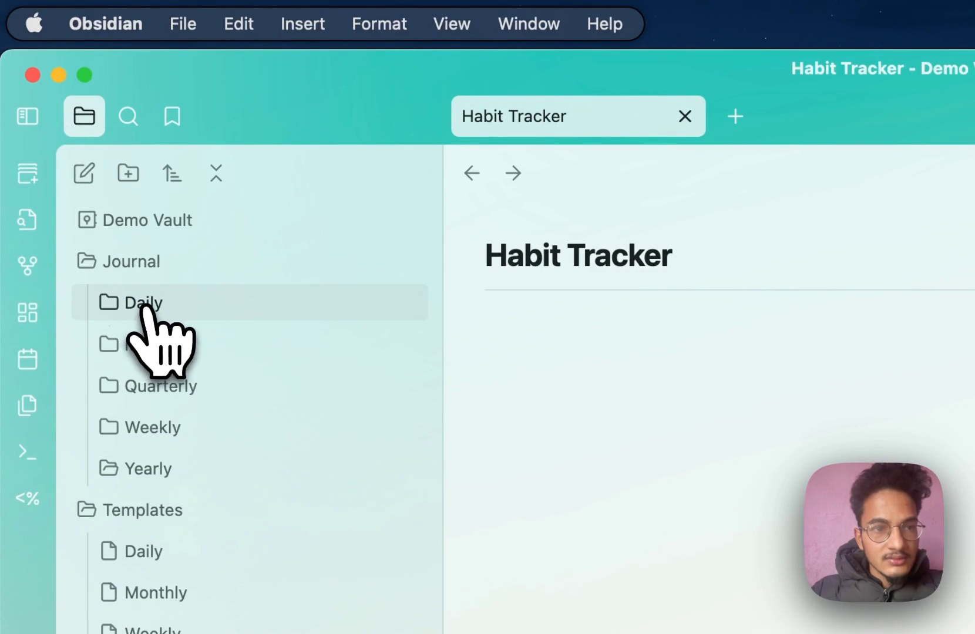
left_click(142, 305)
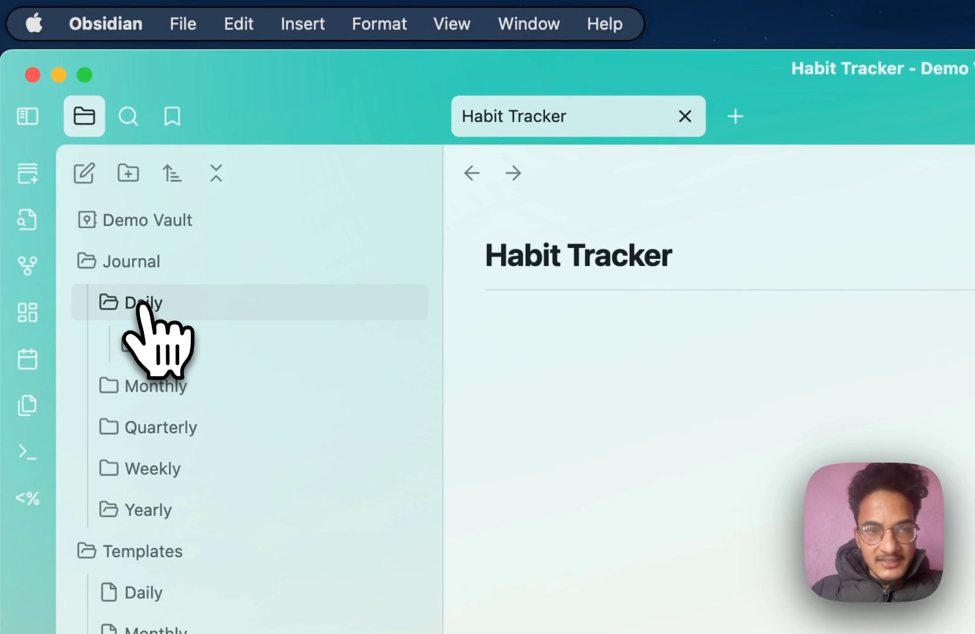
left_click(141, 305)
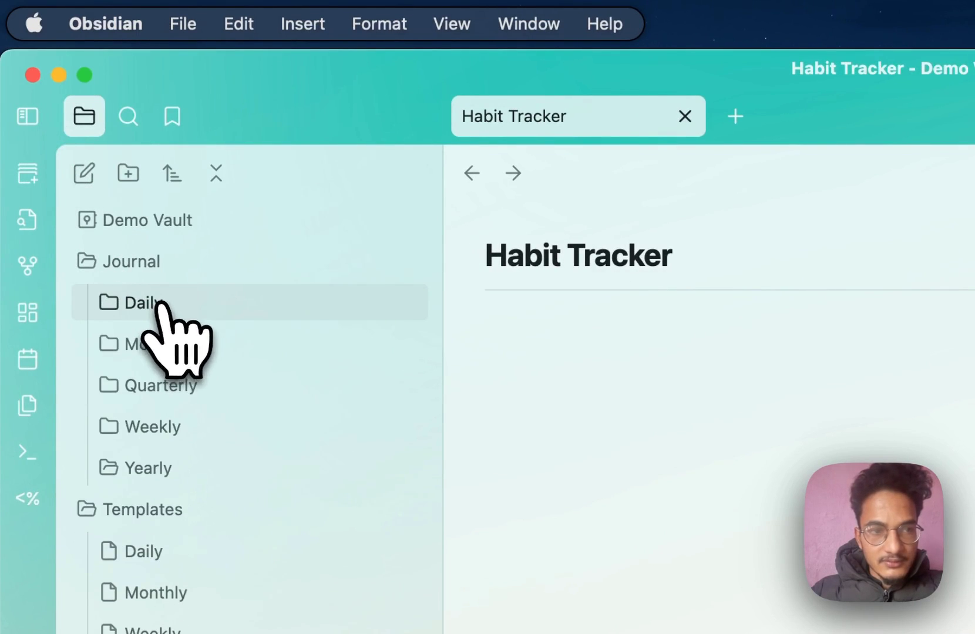
left_click(134, 299)
left_click(135, 302)
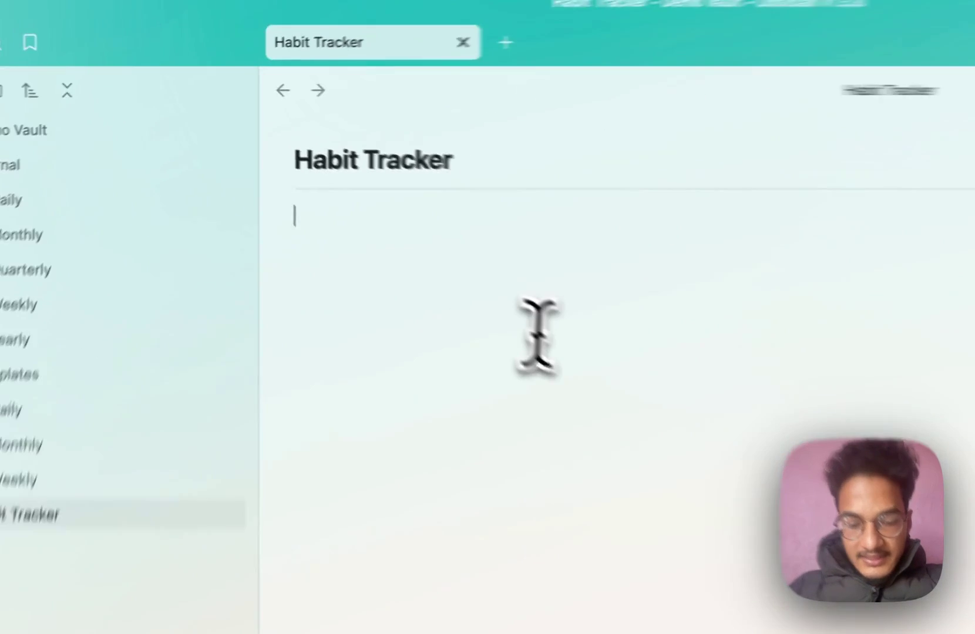
- Reopen the heatmap settings, set the page source to "Journal/Daily" and the date field to File Name
left_click(404, 243)
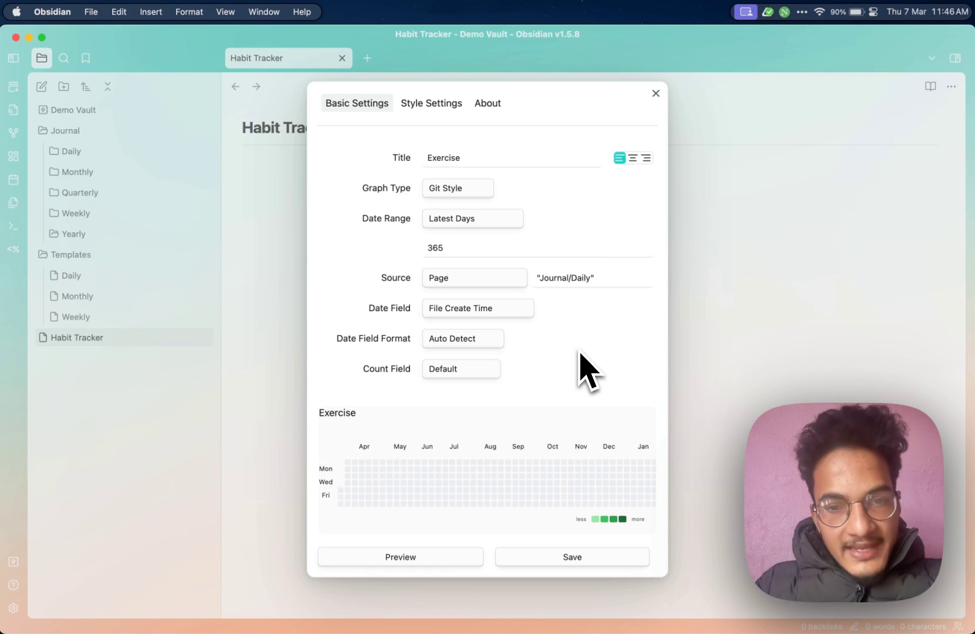
left_click(491, 311)
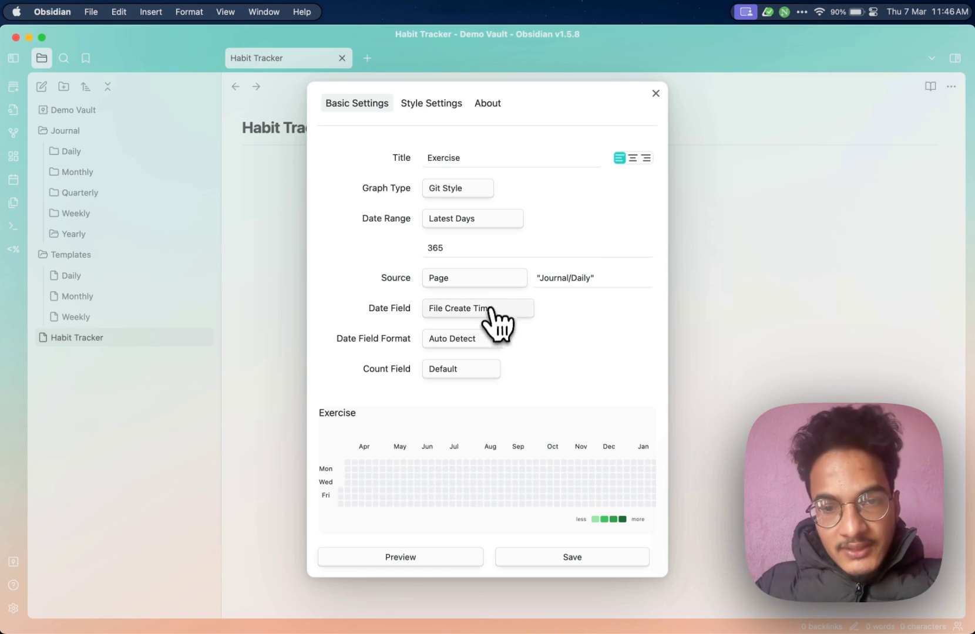
left_click(470, 348)
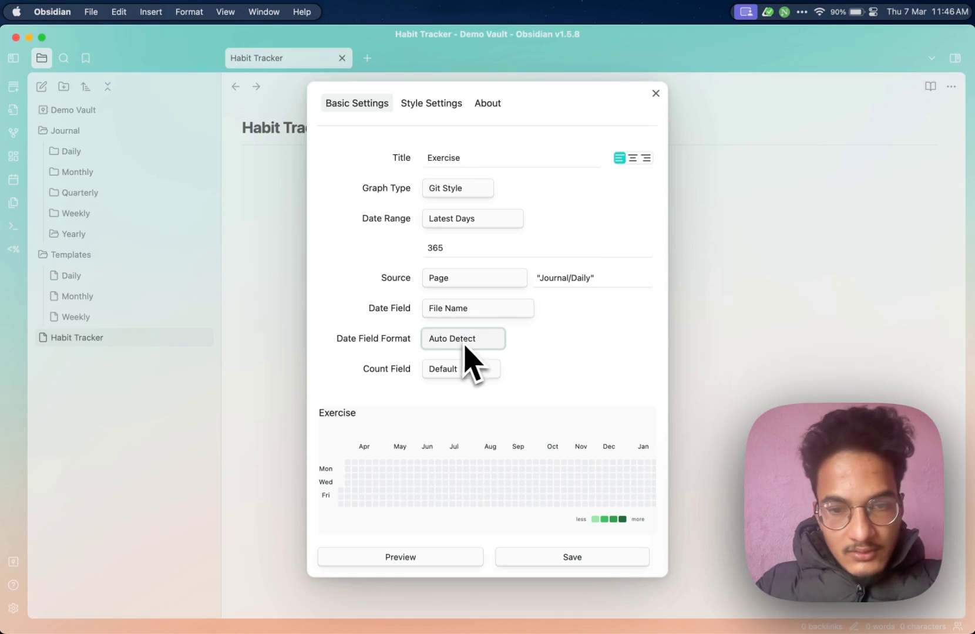
- Switch the date field format to Specify Format and return it to Auto Detect
left_click(466, 352)
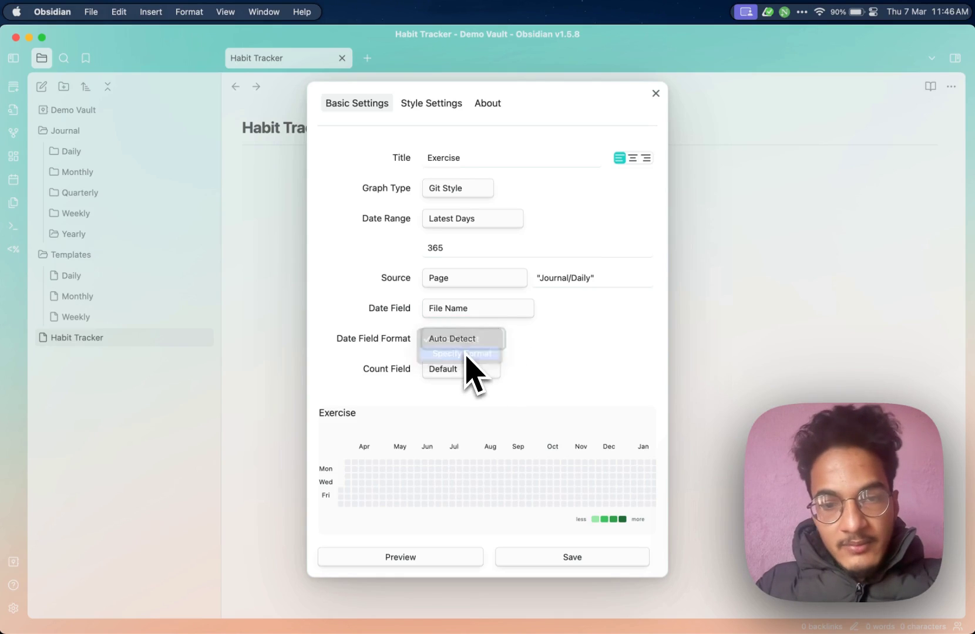
left_click(468, 359)
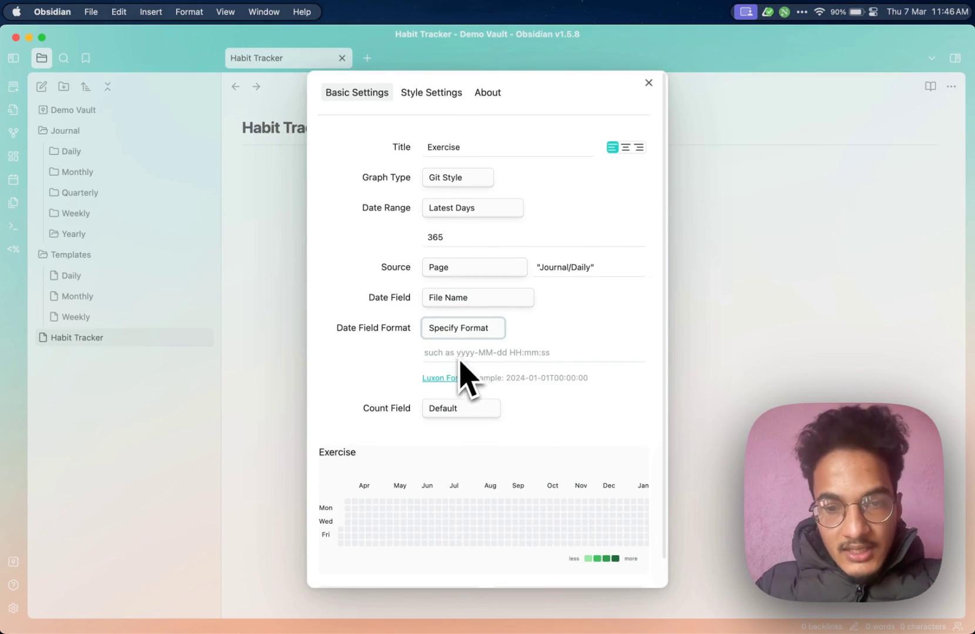
left_click(488, 331)
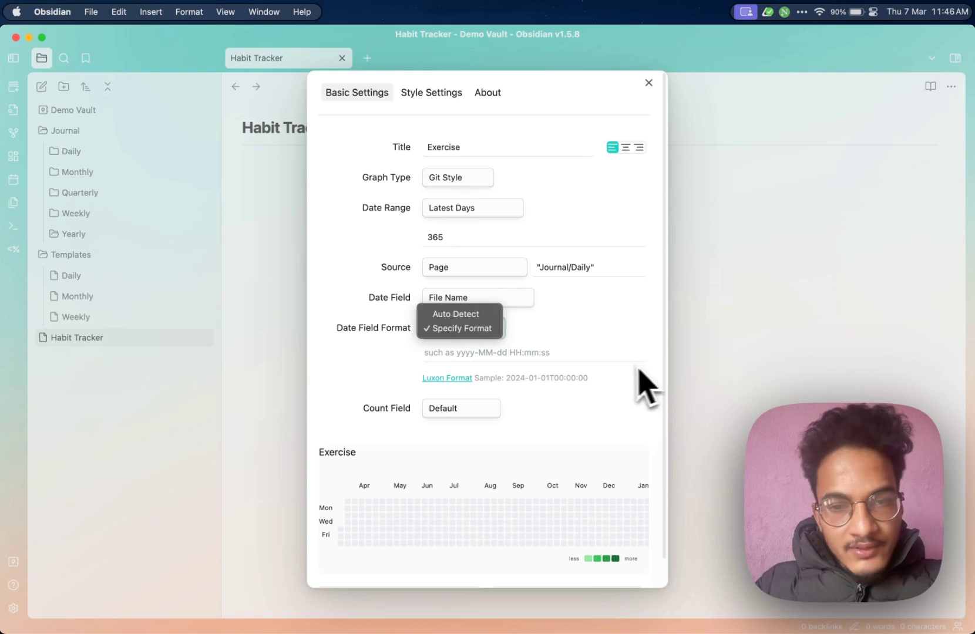
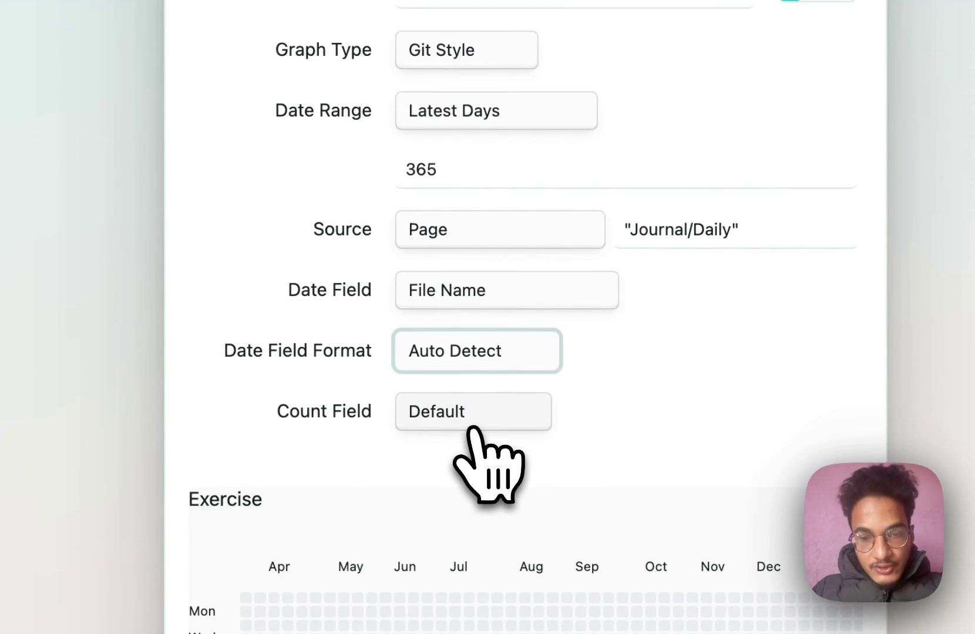
- Set the count field to the page property exercise and preview the Git Style heatmap up to its latest month
left_click(474, 427)
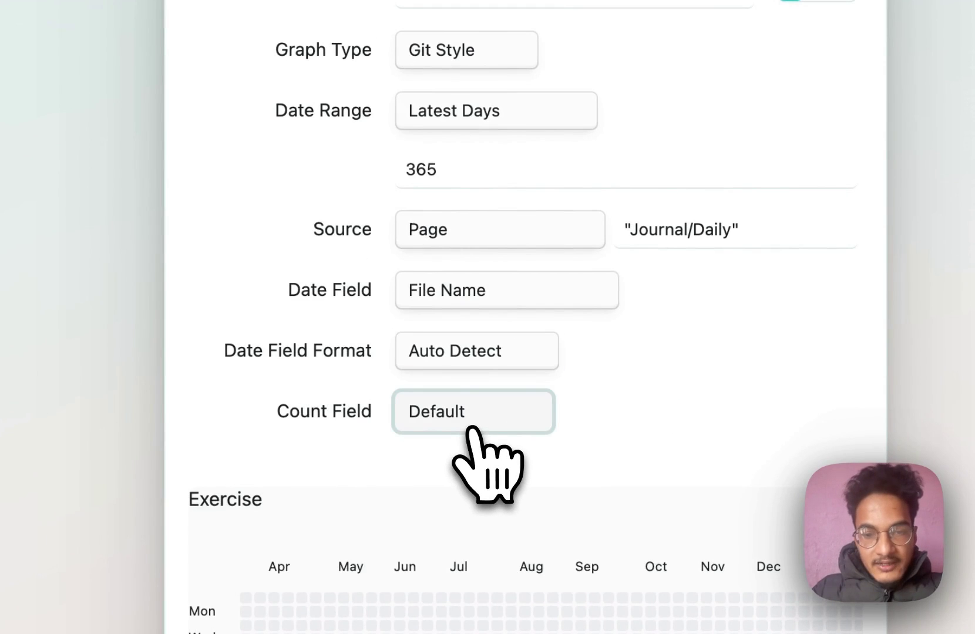
left_click(468, 481)
left_click(526, 439)
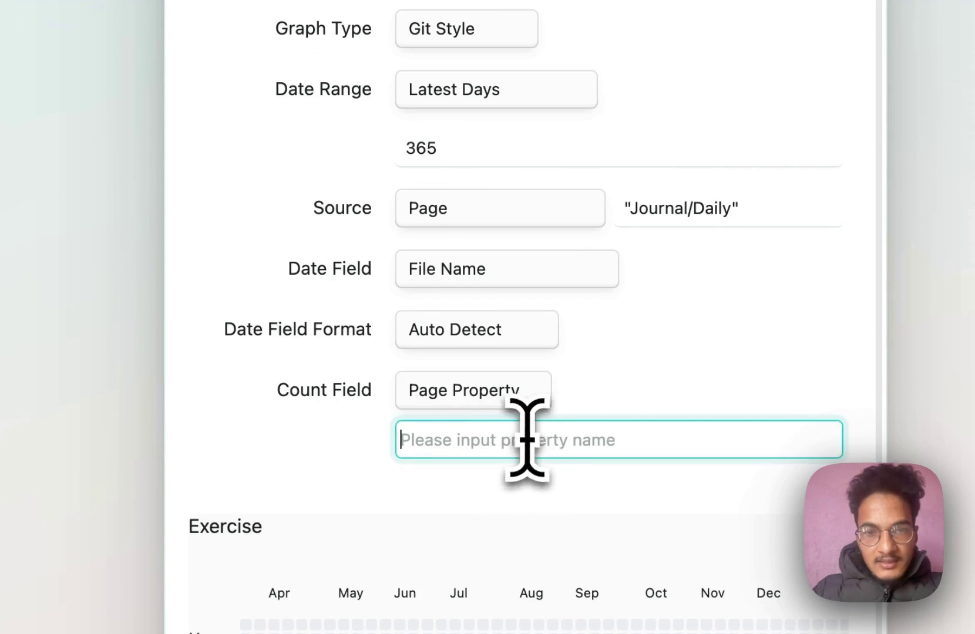
type("d")
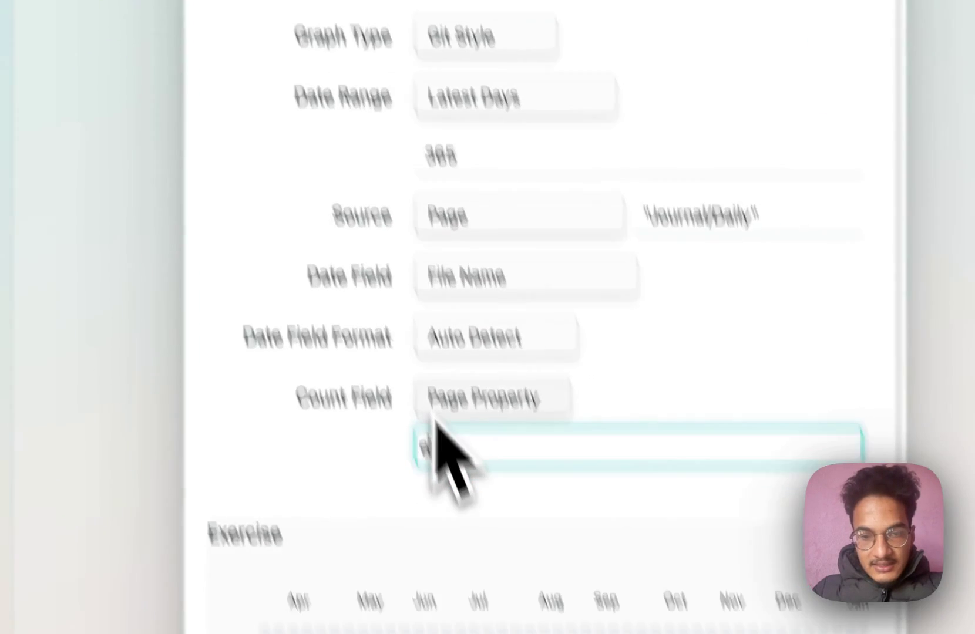
type("xerc")
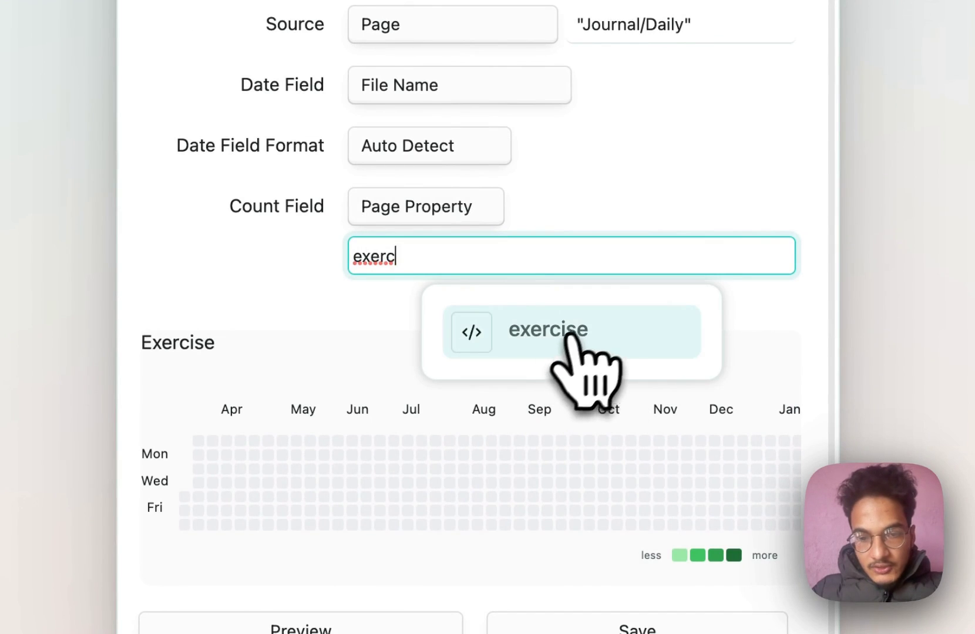
left_click(598, 332)
scroll(509, 301, "down", 1)
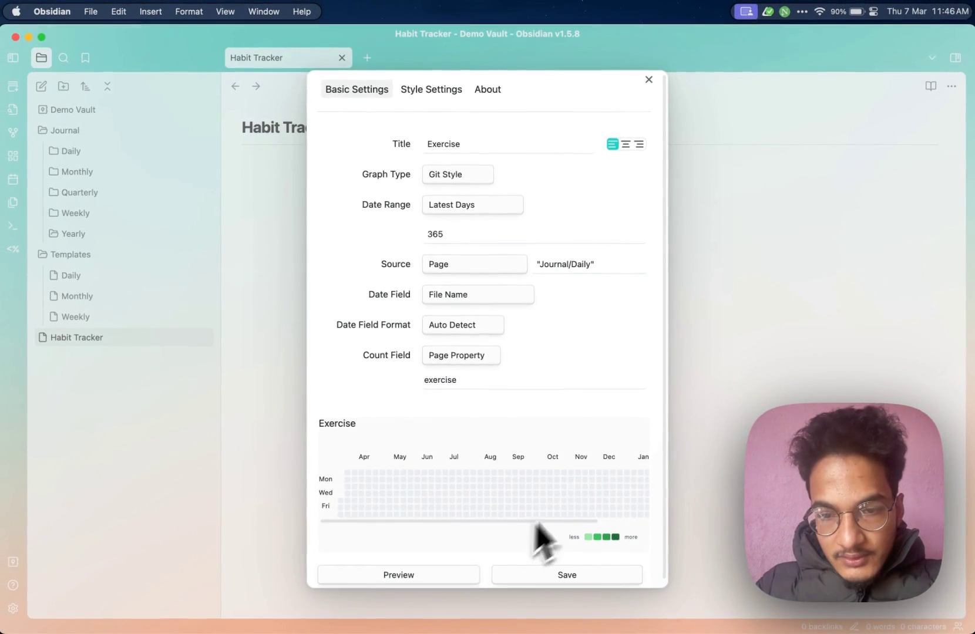
left_click_drag(535, 522, 572, 517)
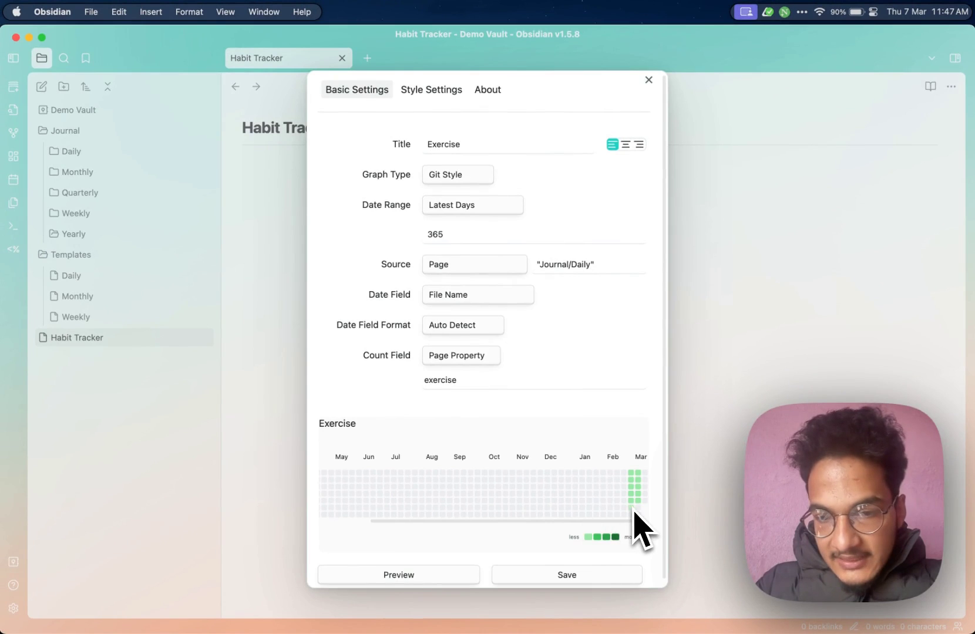
mouse_move(634, 511)
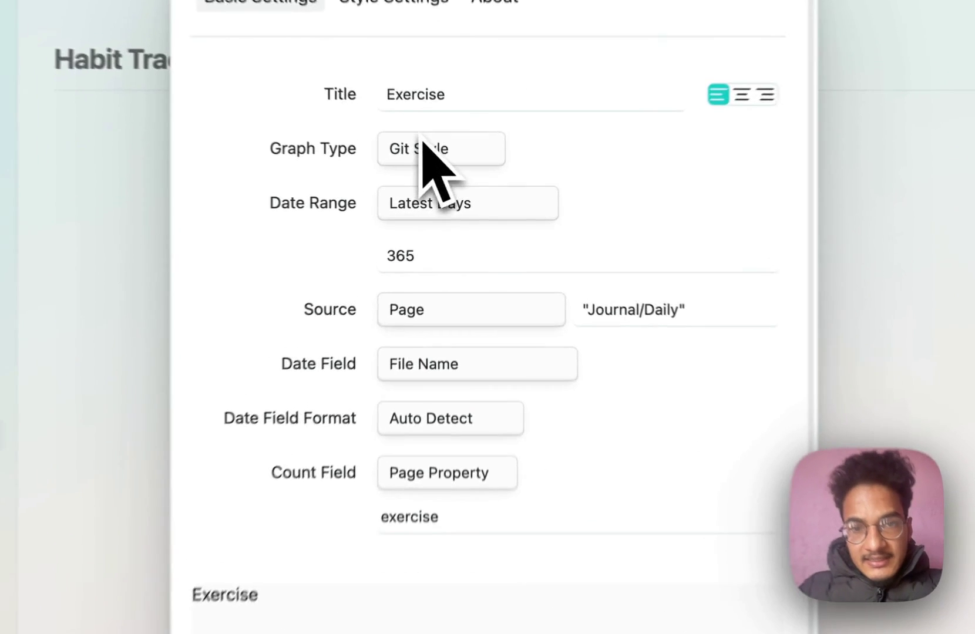
- Change the graph type to Month Track, set Latest Days to 30, and preview the heatmap
left_click(449, 181)
left_click(427, 182)
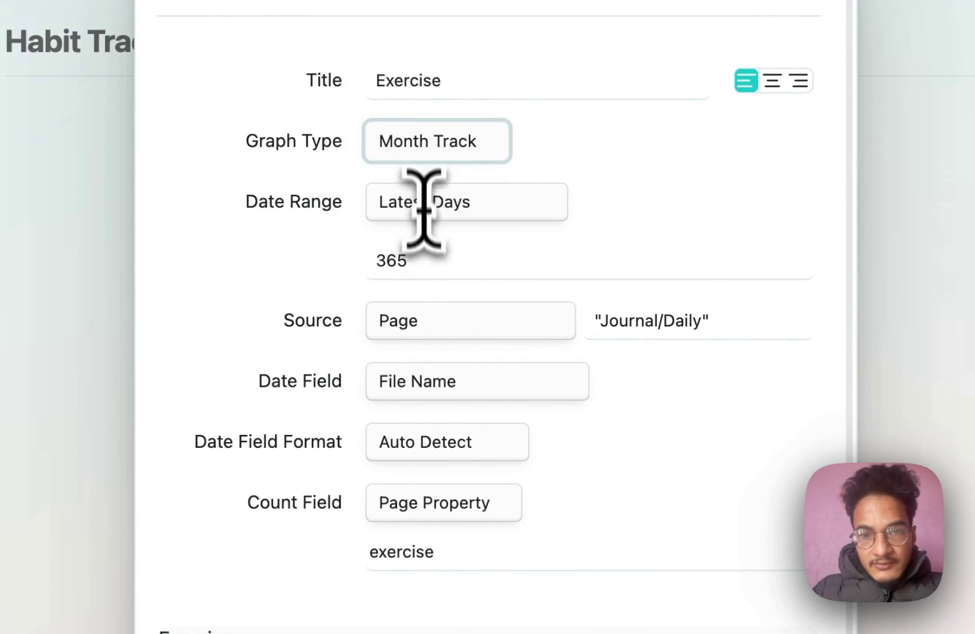
left_click(424, 254)
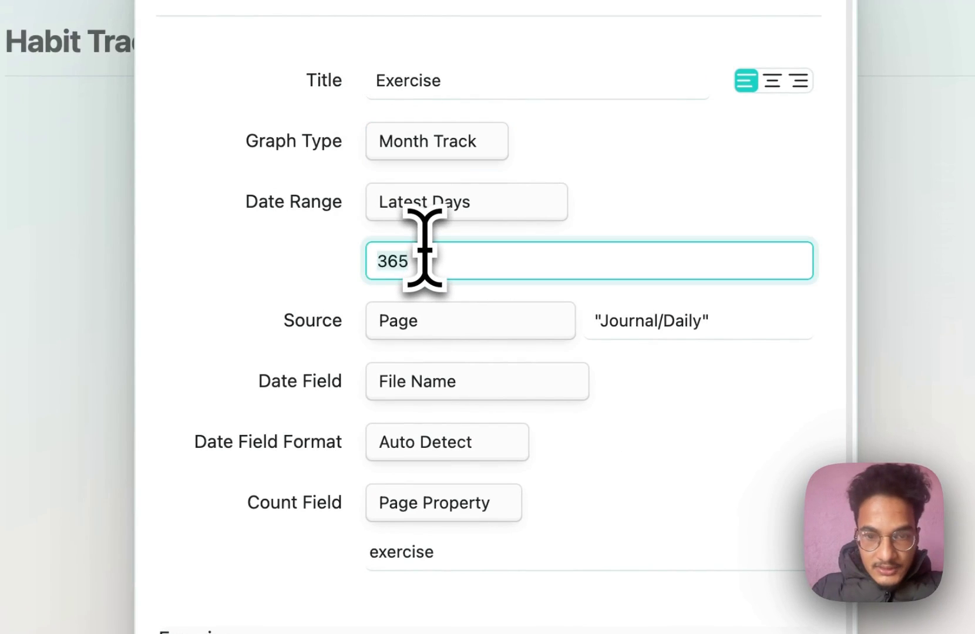
left_click(563, 502)
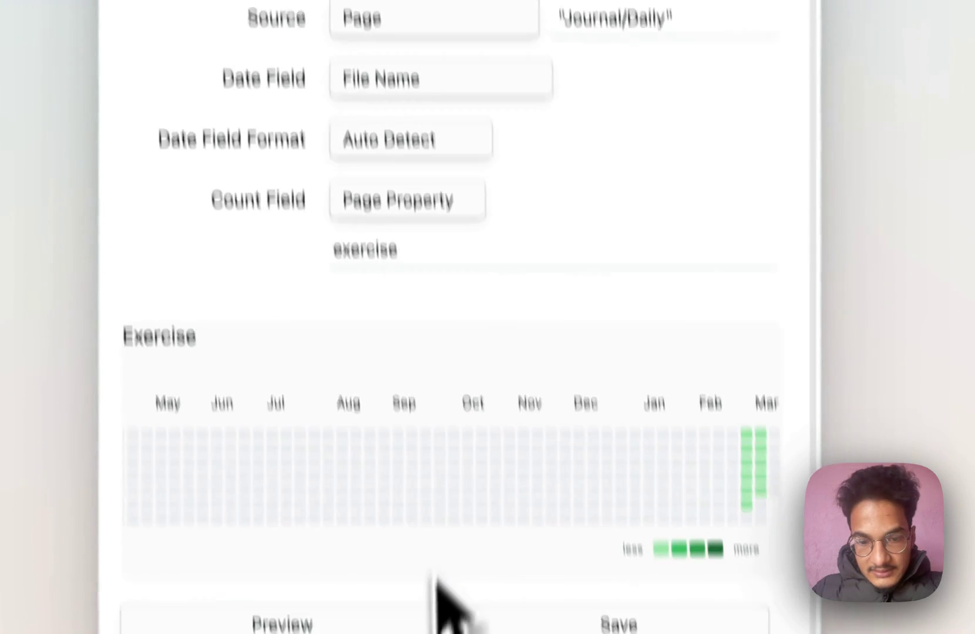
left_click(399, 534)
scroll(581, 352, "right", 5)
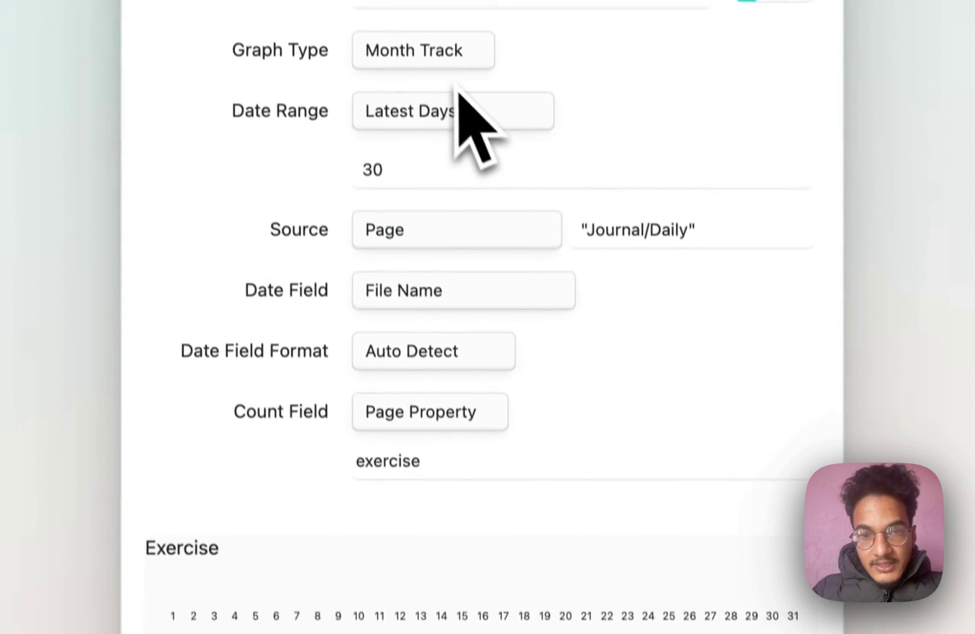
- Set the date range to Latest Whole Month and preview the Month Track heatmap down to its last month
left_click(462, 135)
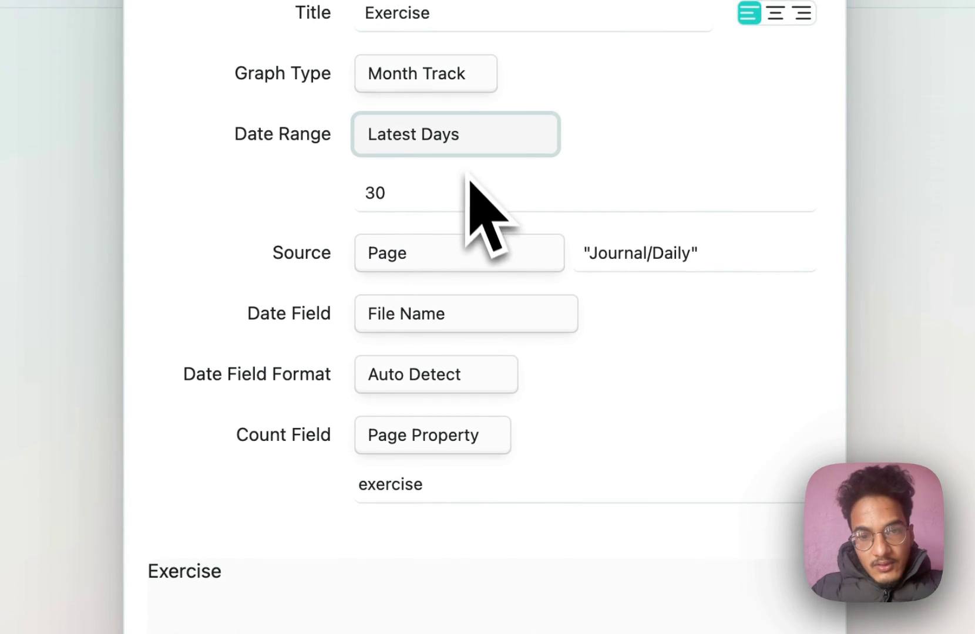
left_click(487, 208)
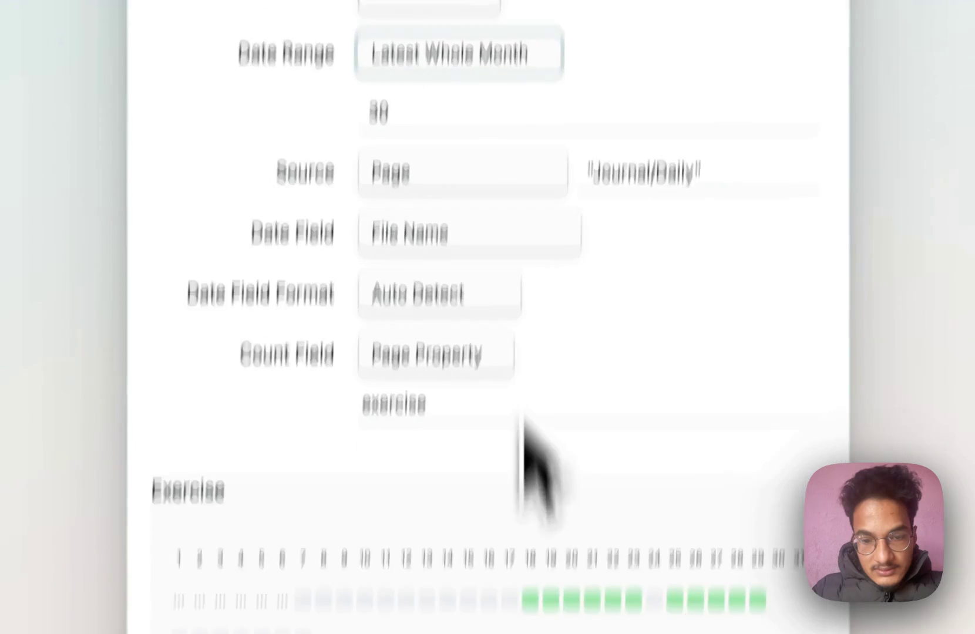
left_click(442, 555)
scroll(537, 382, "down", 5)
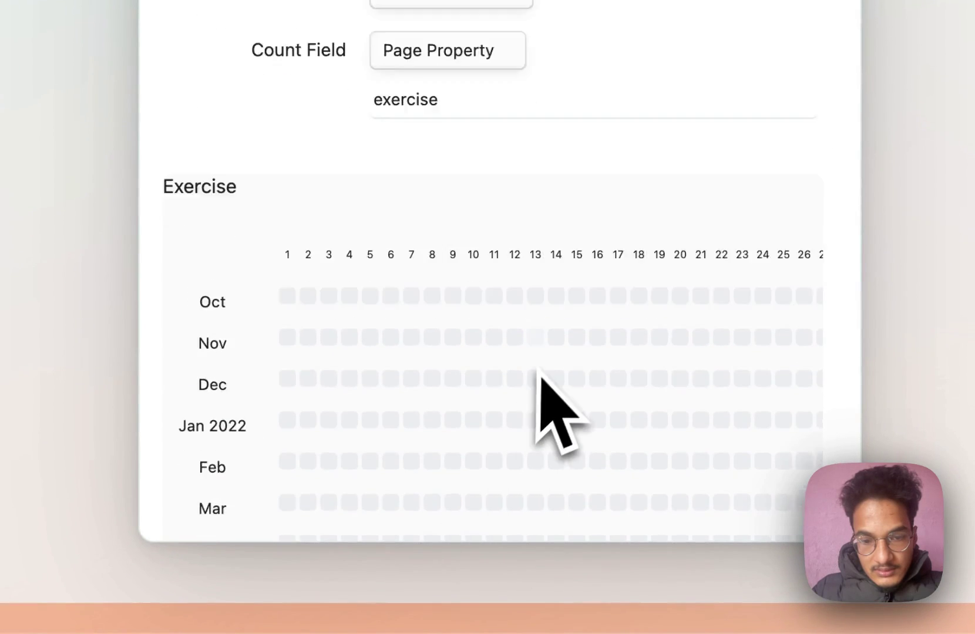
scroll(528, 270, "down", 10)
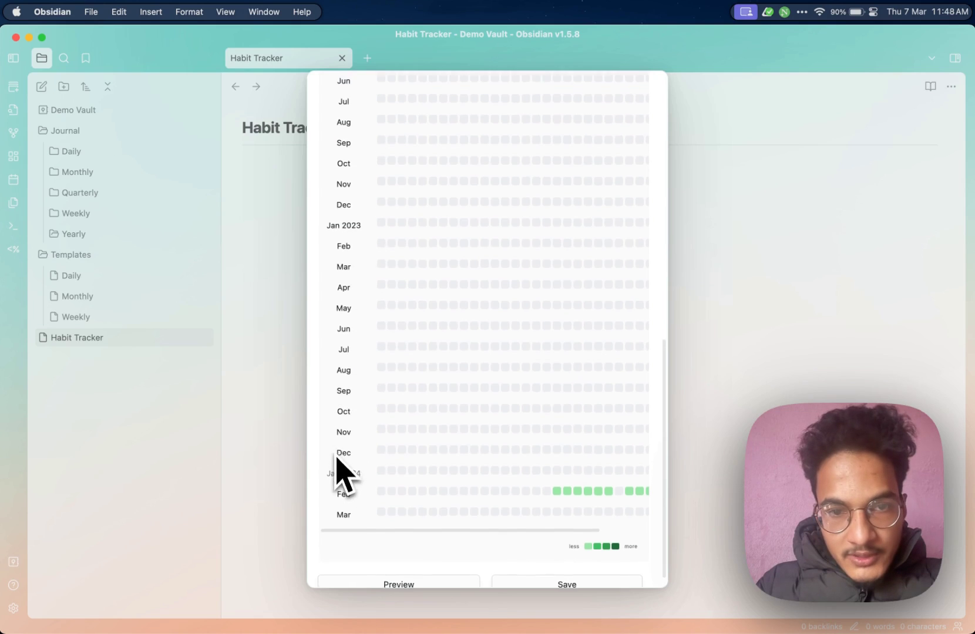
- Set the number of latest whole months to 1 and preview the Month Track heatmap
scroll(343, 476, "up", 15)
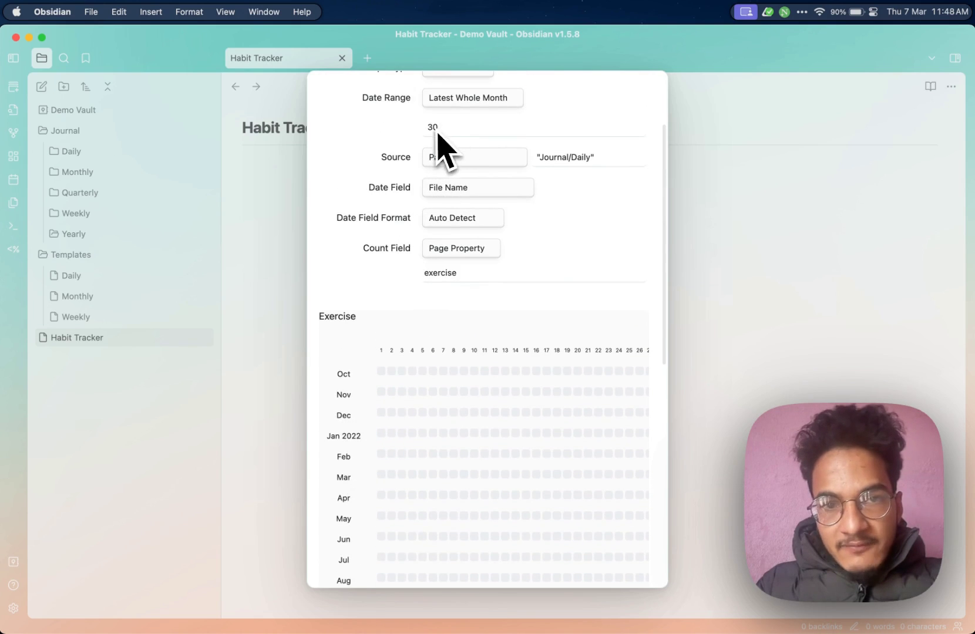
scroll(446, 148, "up", 2)
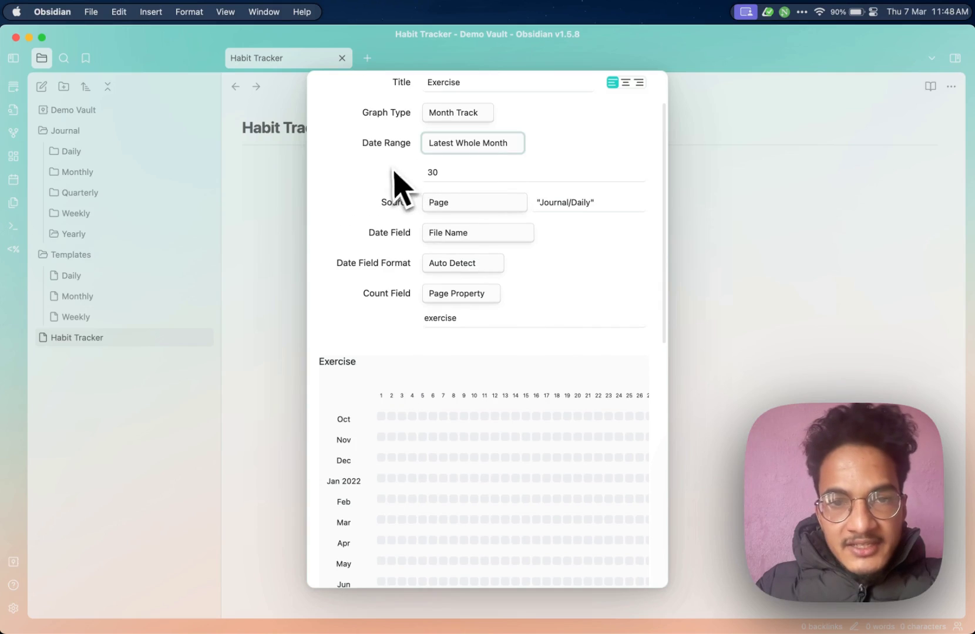
double_click(453, 172)
type("2")
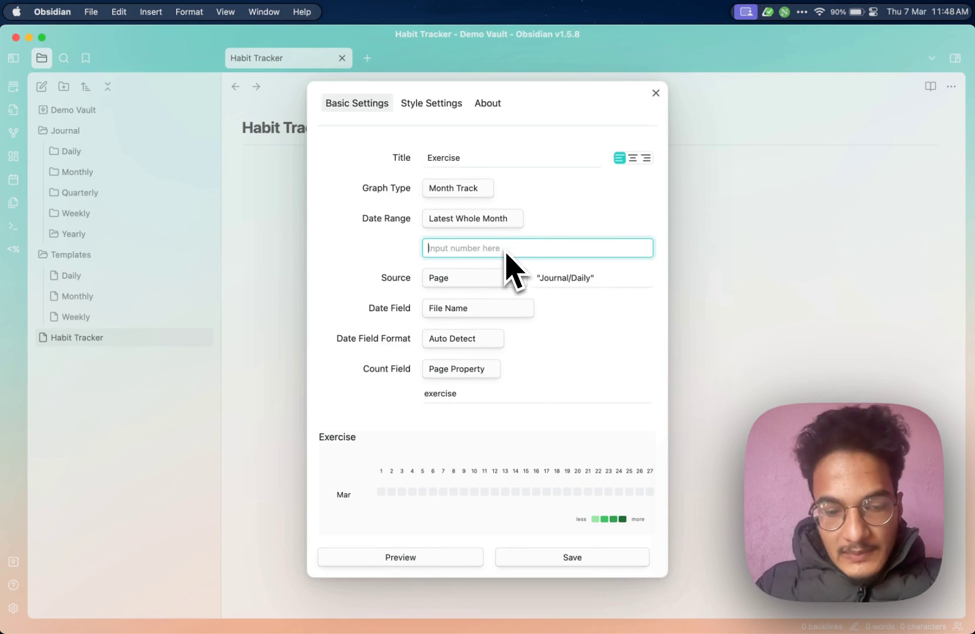
left_click(437, 559)
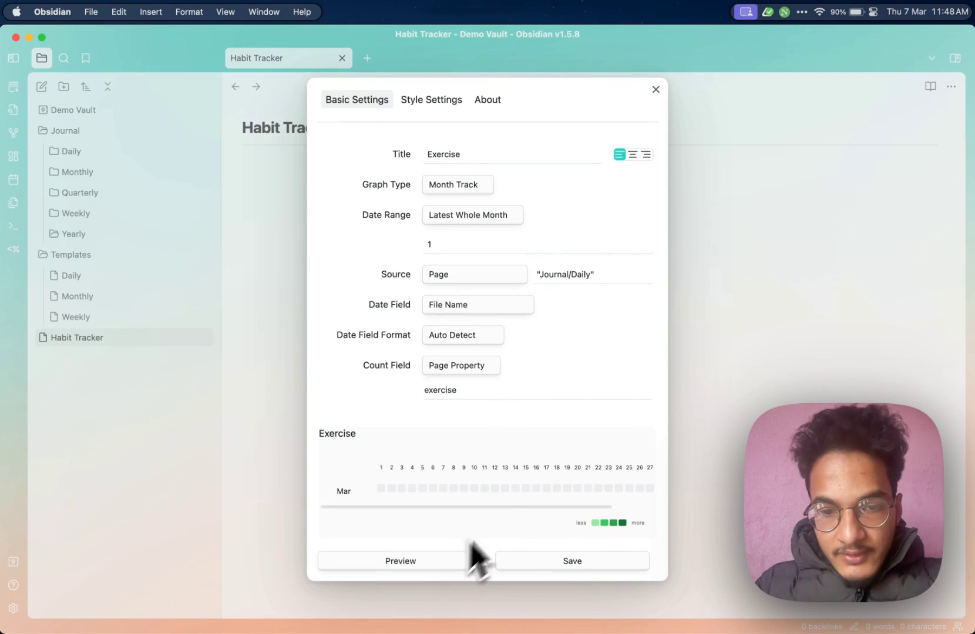
scroll(517, 502, "left", 3)
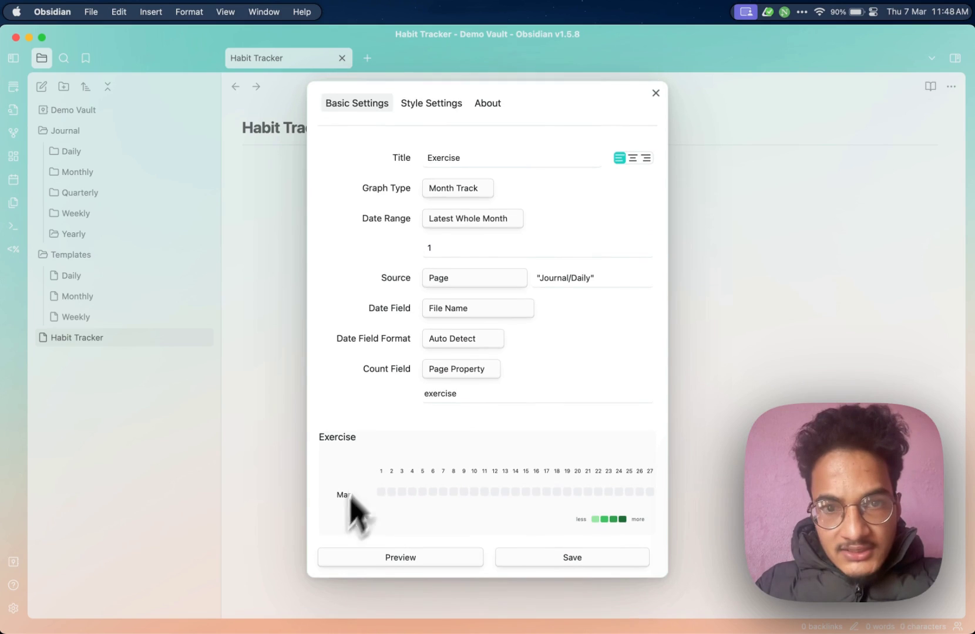
- Set the number of latest whole months to 2, preview the heatmap across its days, and save it into the note
left_click(441, 247)
key("BackSpace")
type("2")
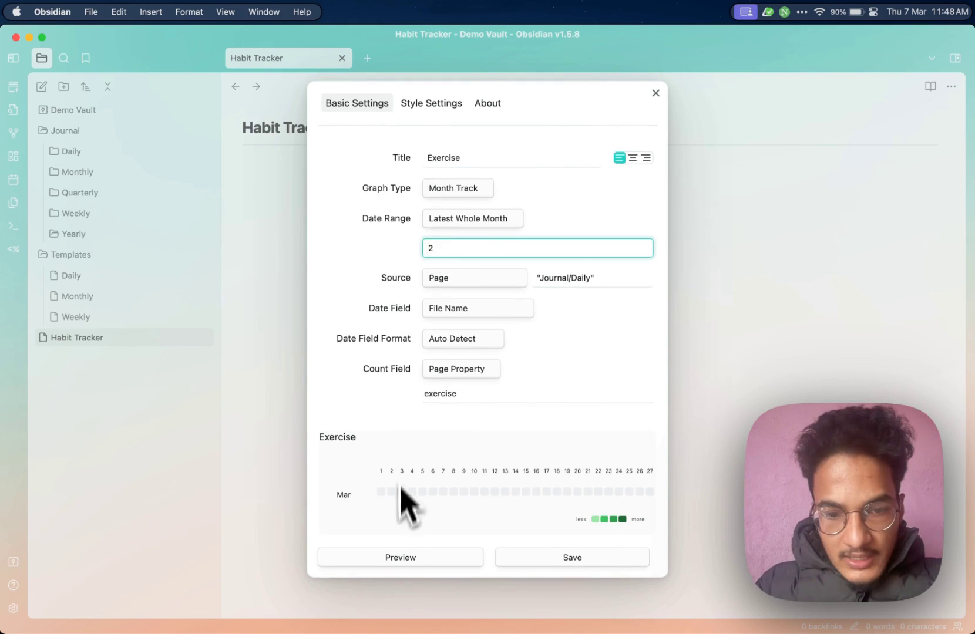
left_click(401, 561)
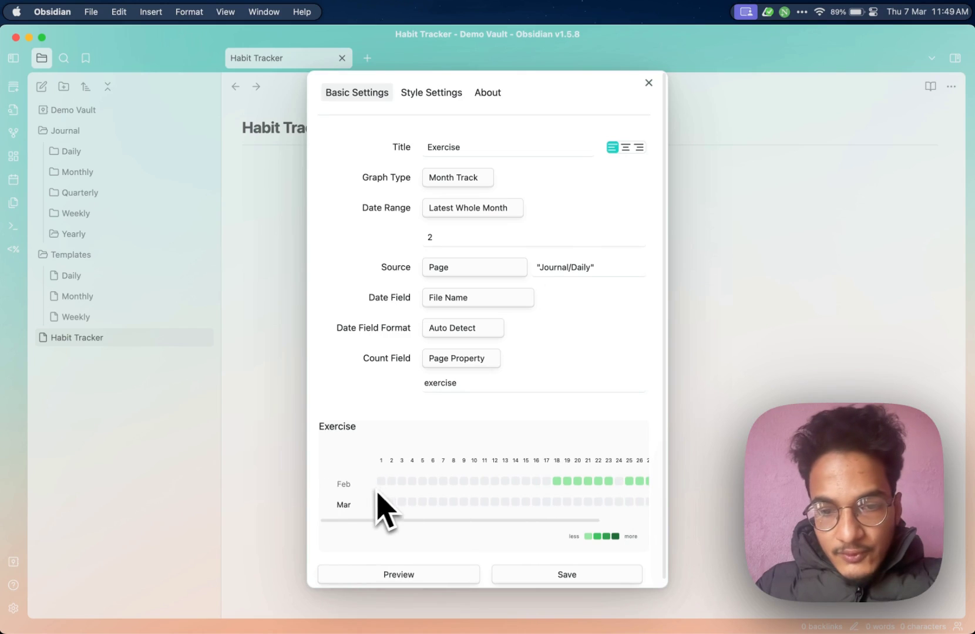
scroll(377, 493, "right", 2)
scroll(364, 499, "left", 3)
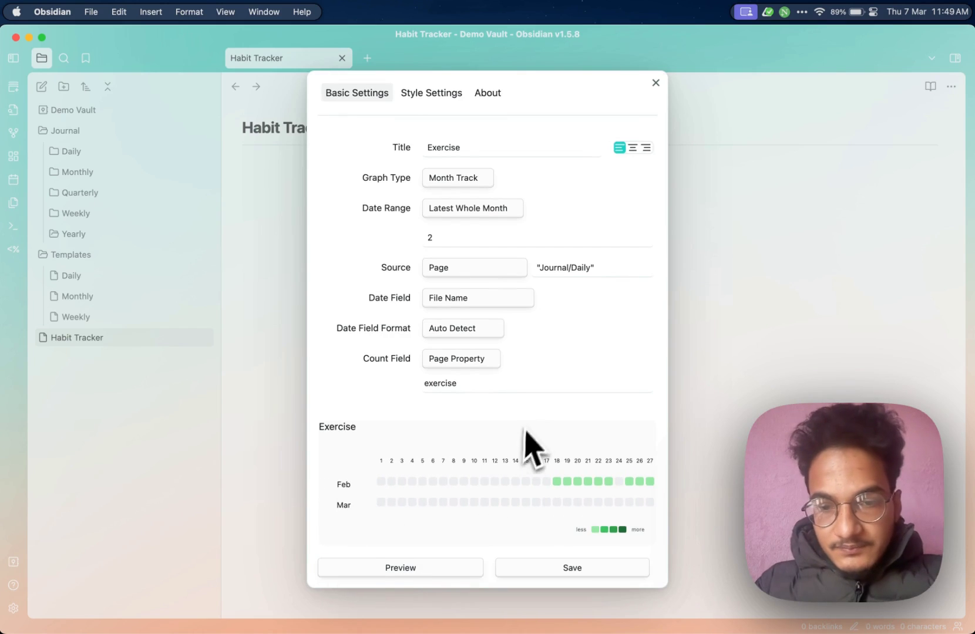
scroll(517, 505, "right", 3)
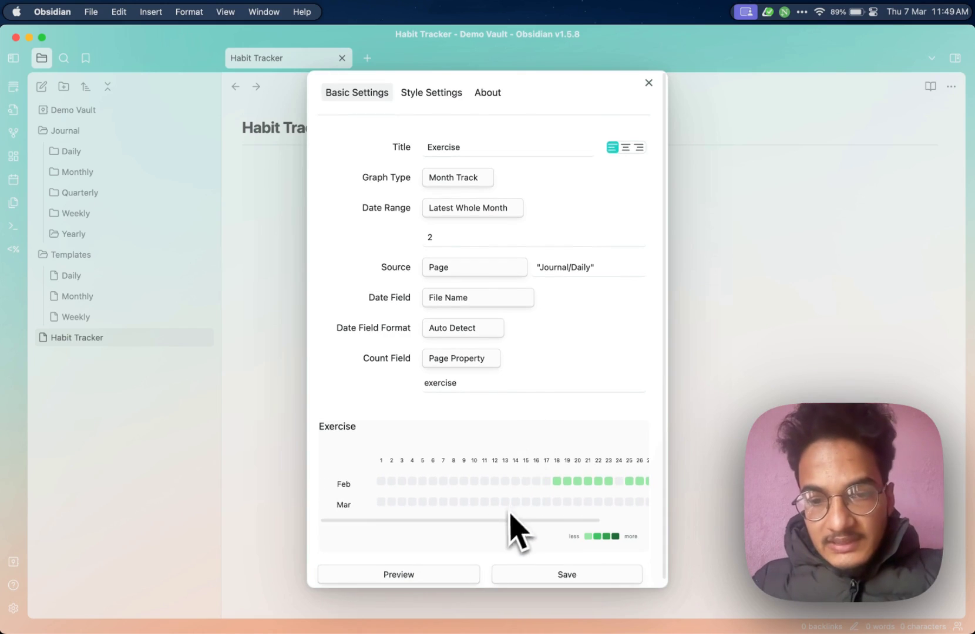
left_click(566, 574)
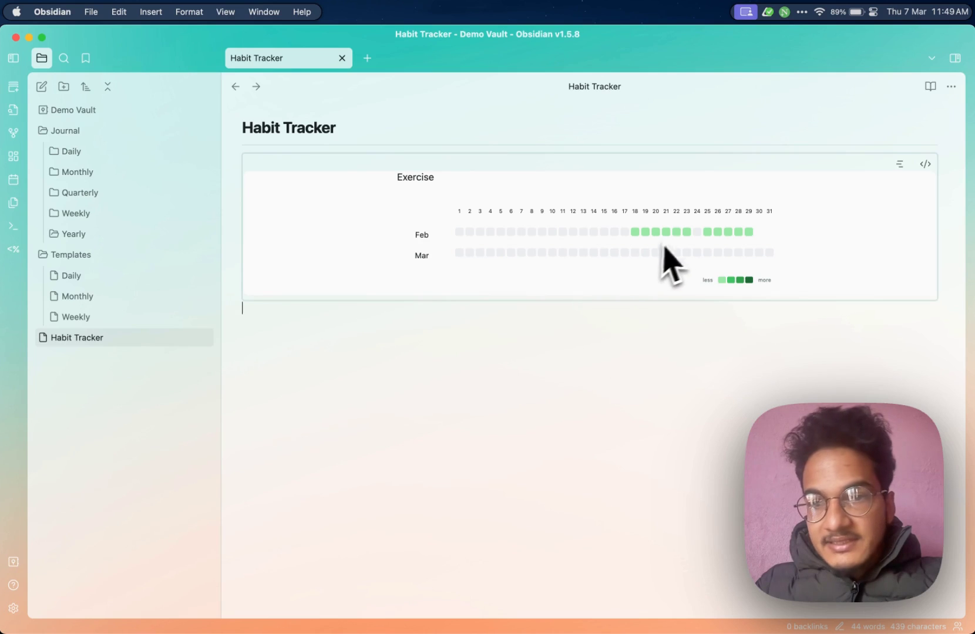
- Inspect the 2024-02-22 cell of the saved heatmap, and view the note in reading mode before returning to editing
mouse_move(678, 237)
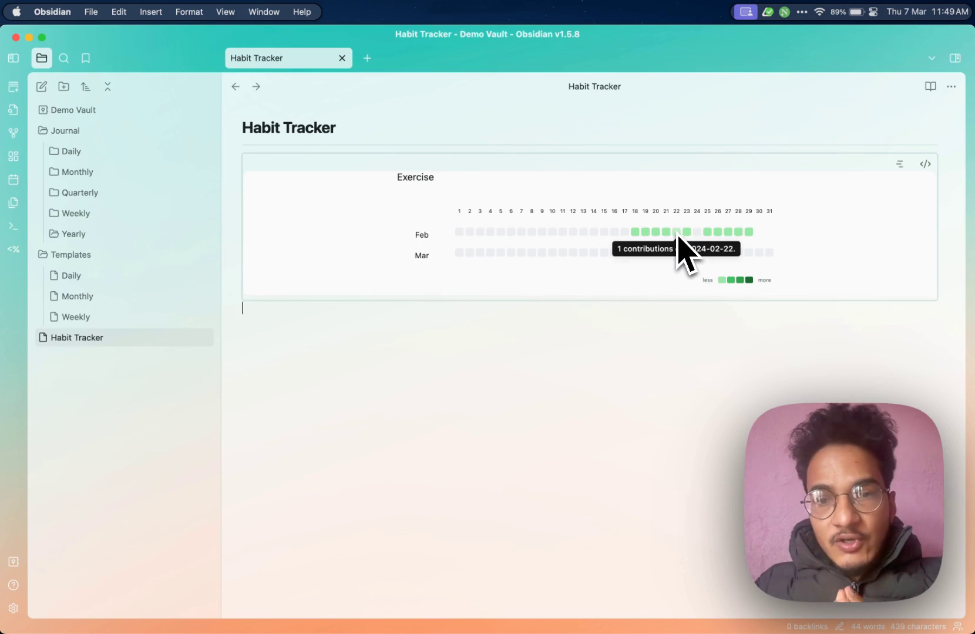
left_click(503, 348)
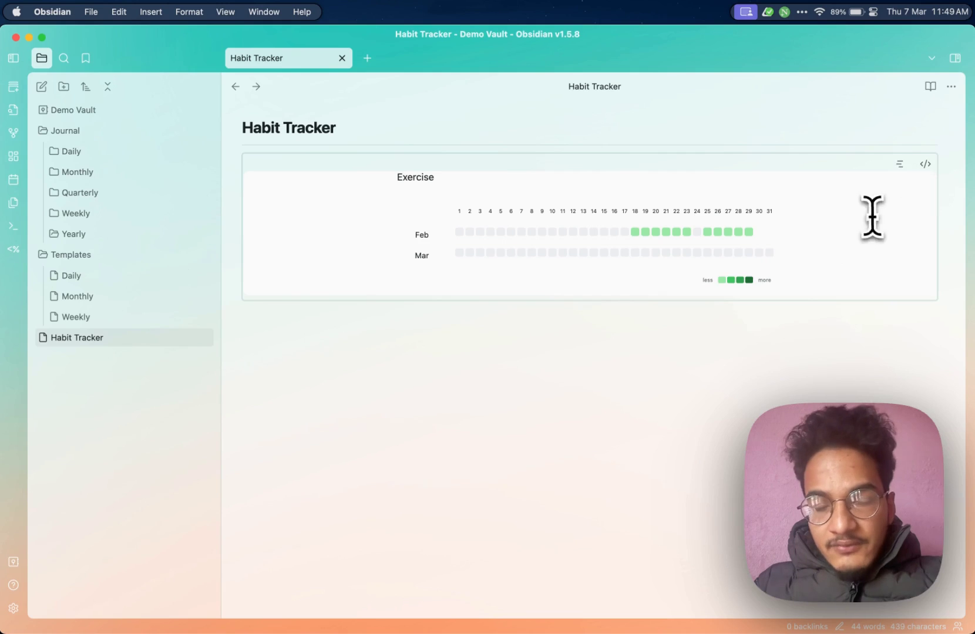
key("super+e")
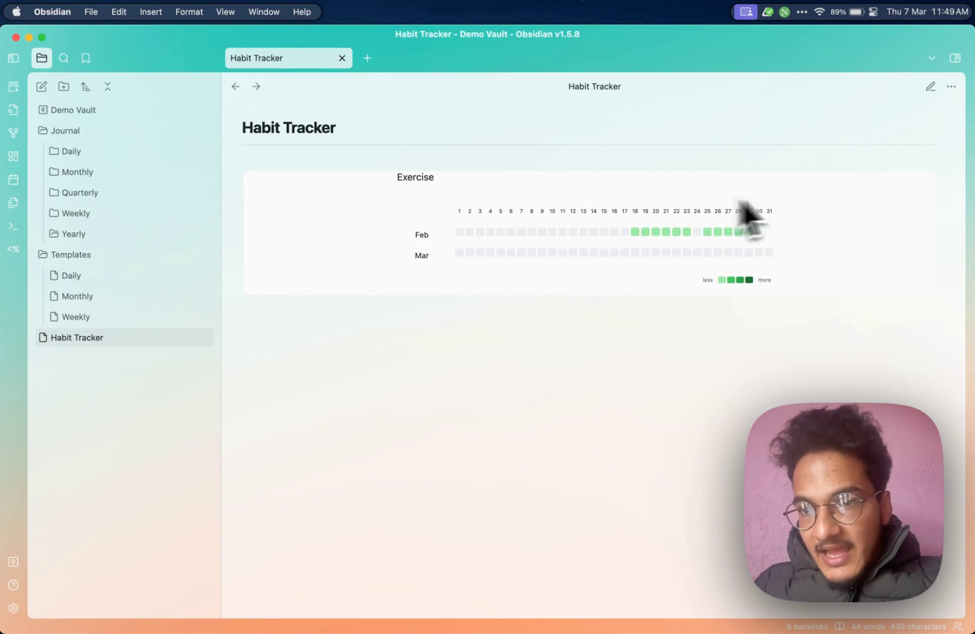
key("super+e")
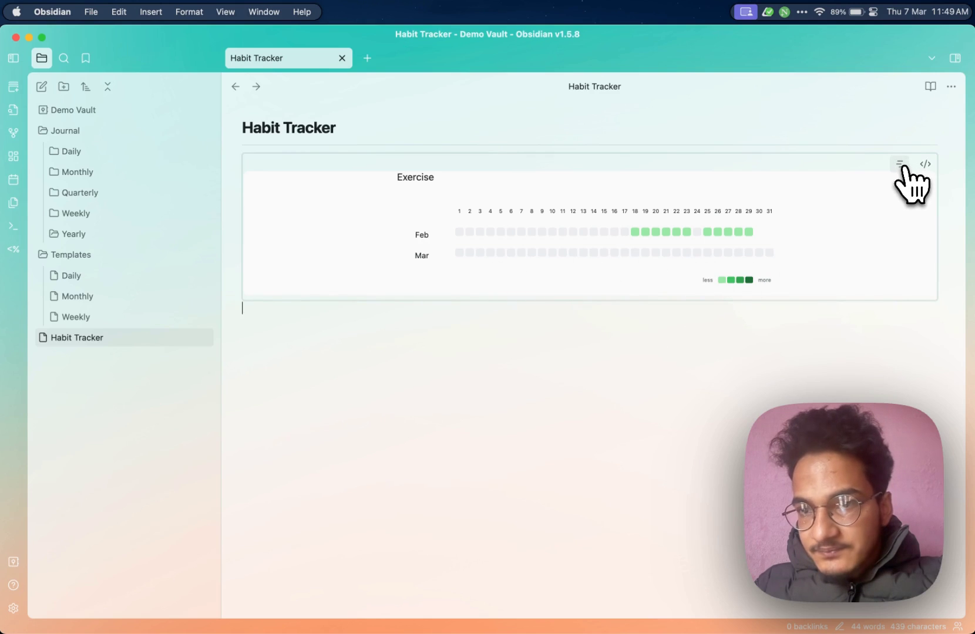
- View the heatmap's settings form and its source code block, closing each one again
left_click(899, 165)
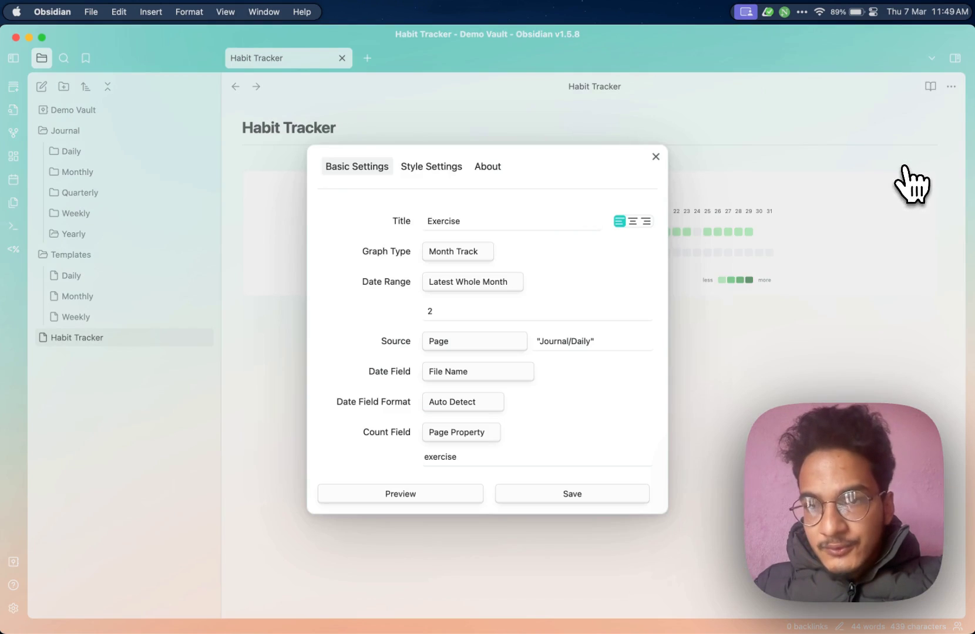
left_click(790, 174)
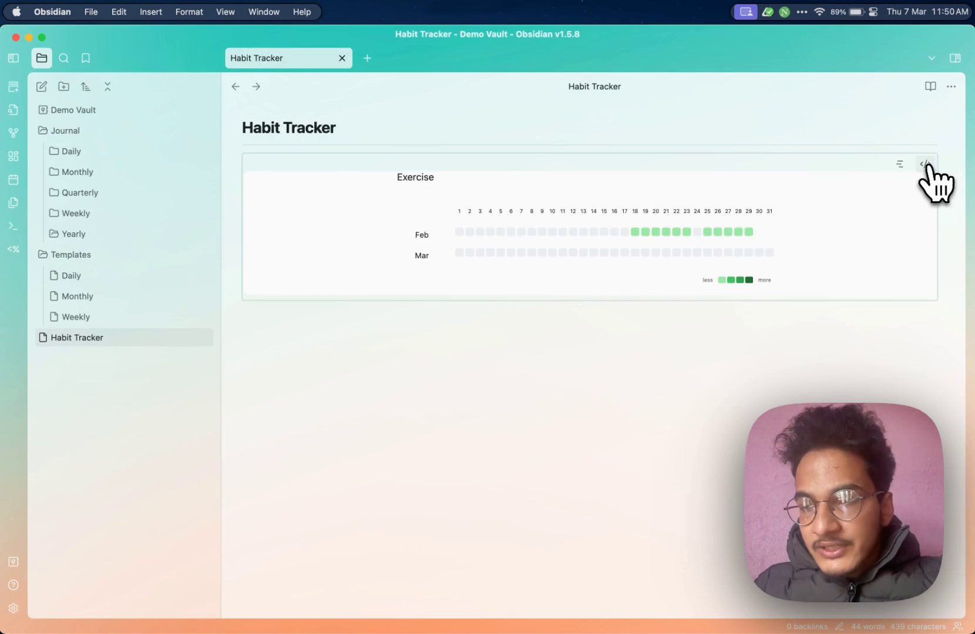
left_click(926, 168)
left_click(406, 546)
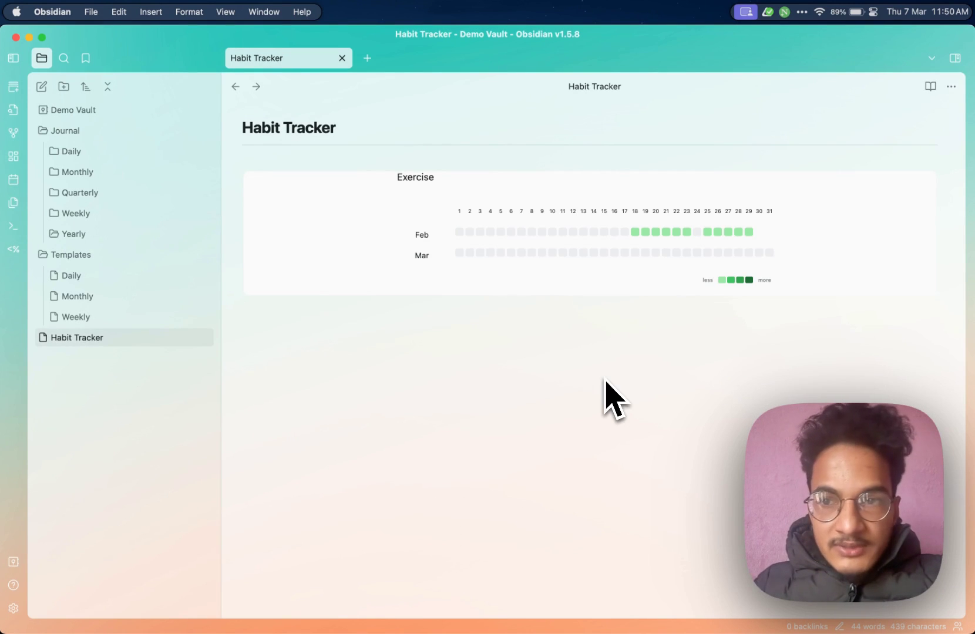
- In the heatmap's style settings, set the title font size to 20, enable Fill The Screen and shadow, and preview it
left_click(897, 166)
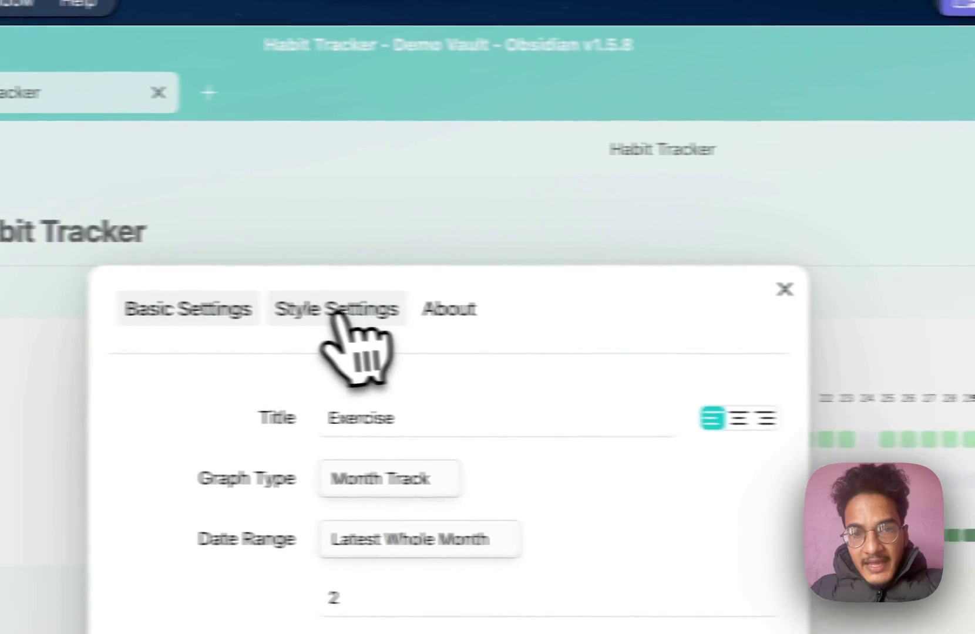
left_click(337, 312)
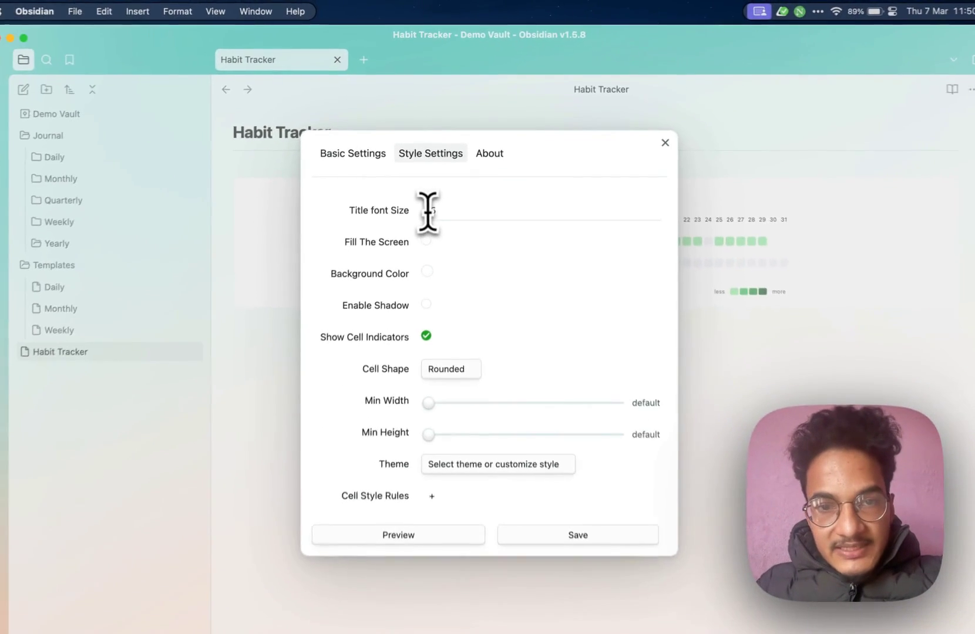
left_click(505, 388)
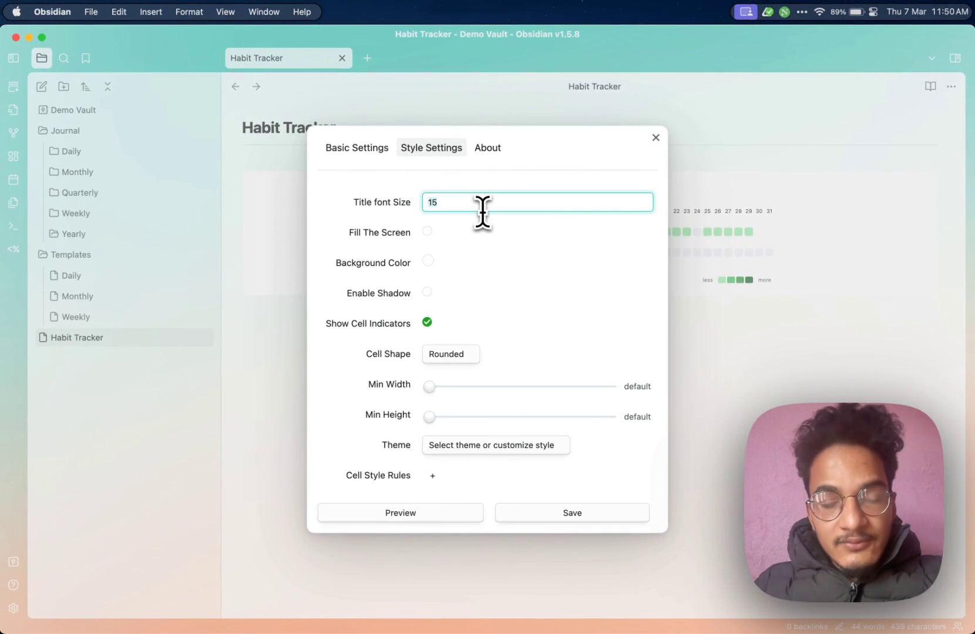
left_click(427, 231)
left_click(411, 512)
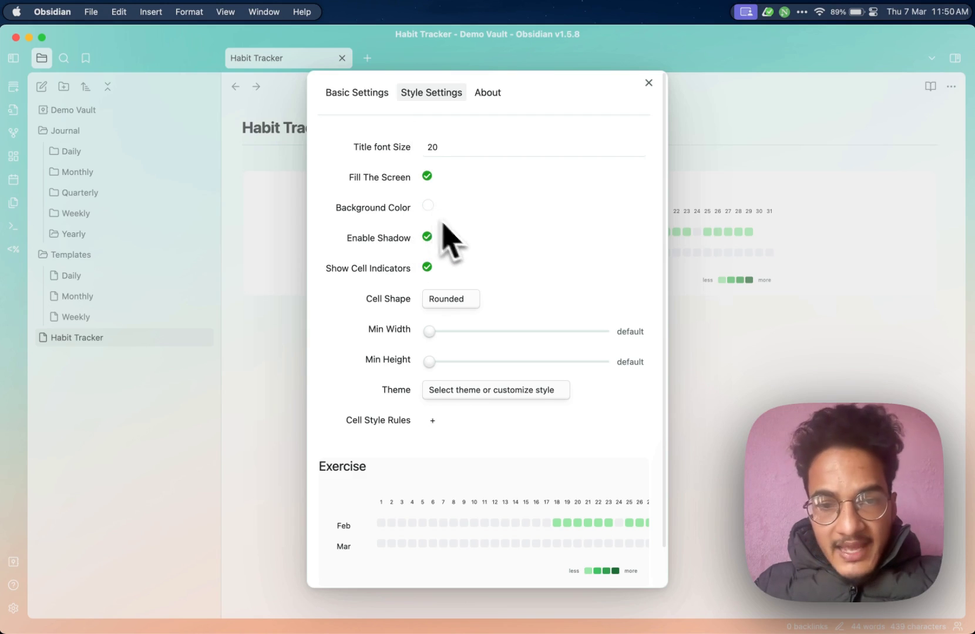
scroll(464, 241, "down", 2)
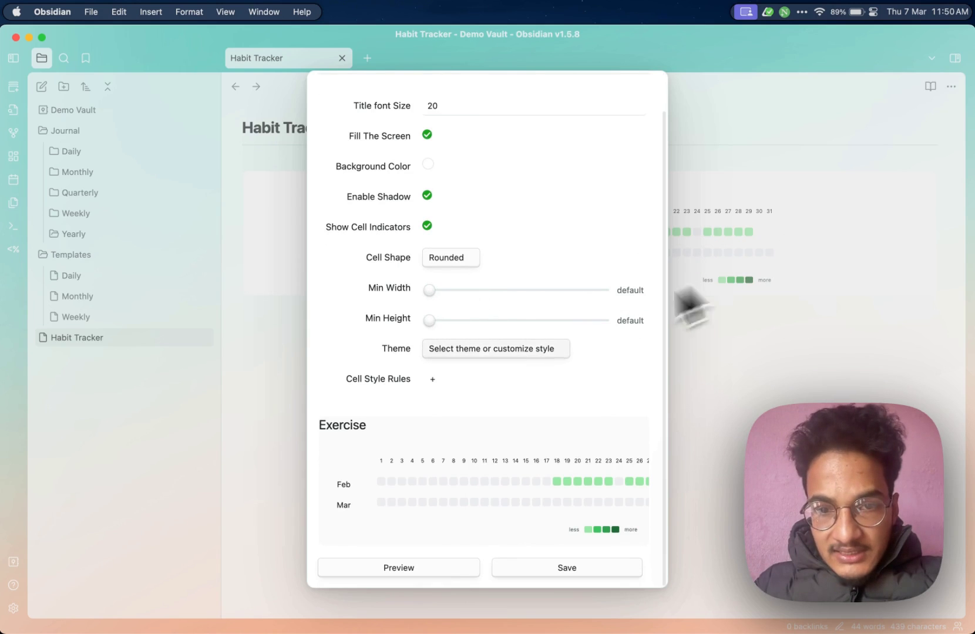
- Try the Ocean, Halloween and Wine themes on the heatmap's cell style rules
left_click(495, 352)
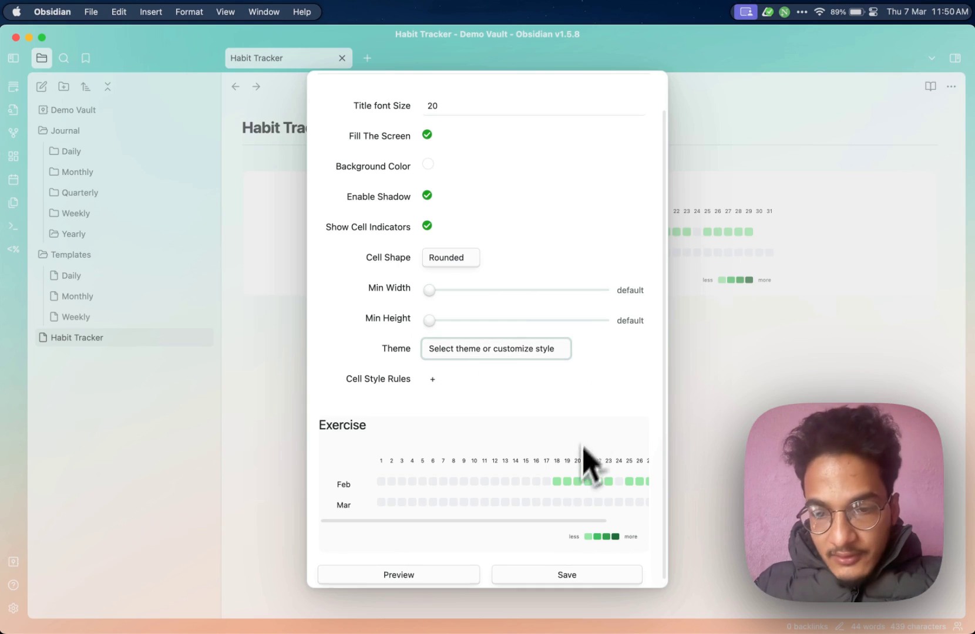
left_click(517, 387)
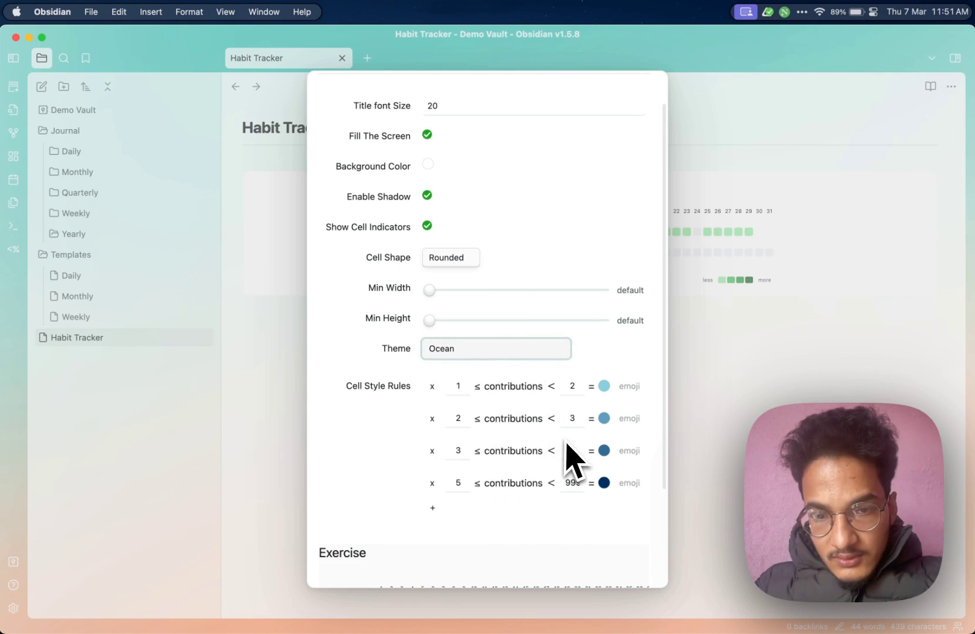
left_click(519, 350)
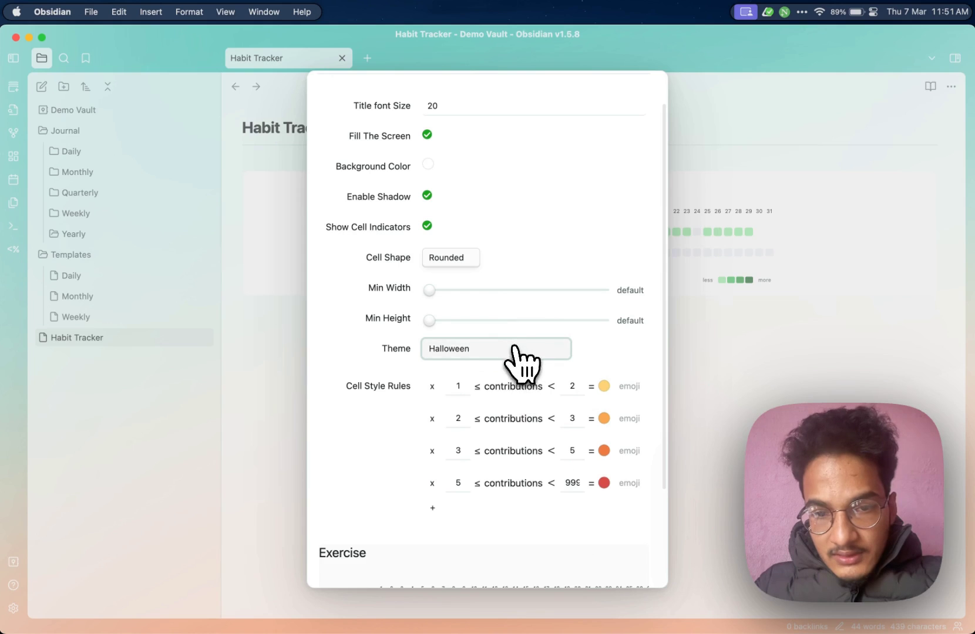
left_click(514, 348)
left_click(506, 379)
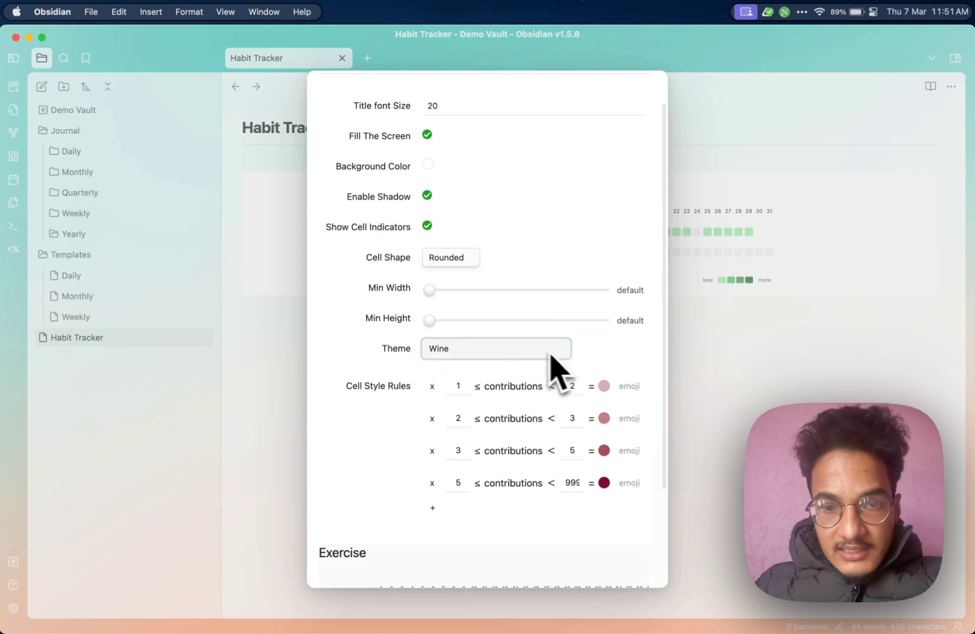
- Apply the Ocean theme to the heatmap, preview its colours, and save the style
left_click(498, 348)
left_click(498, 313)
scroll(527, 524, "down", 4)
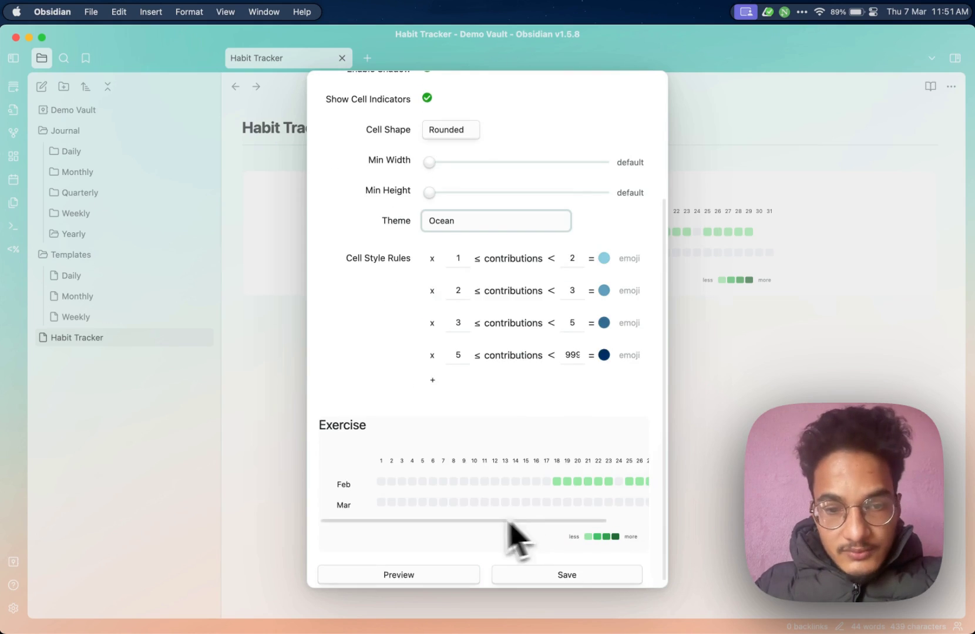
left_click(408, 575)
scroll(561, 512, "right", 2)
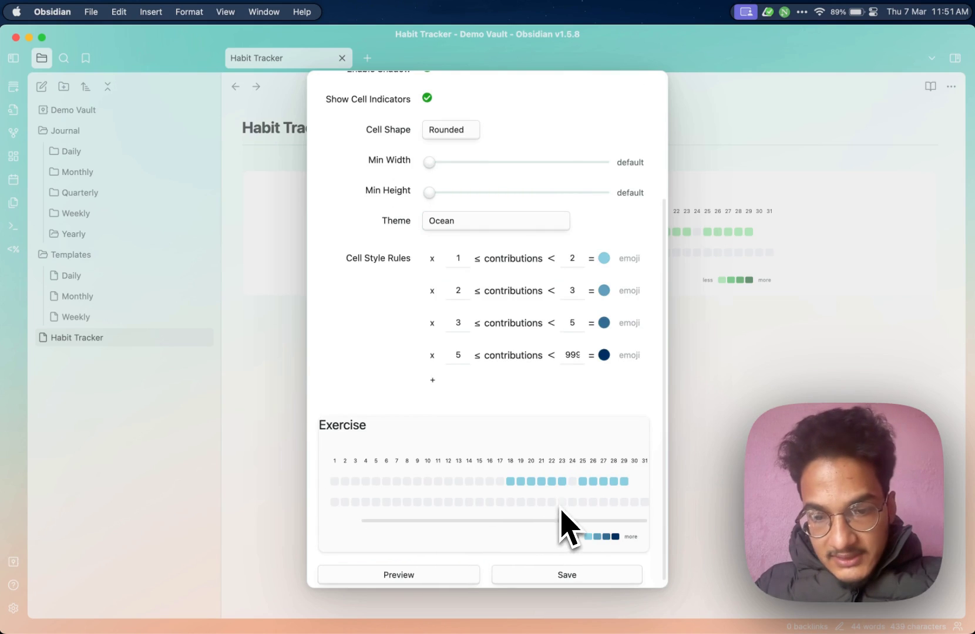
left_click(579, 569)
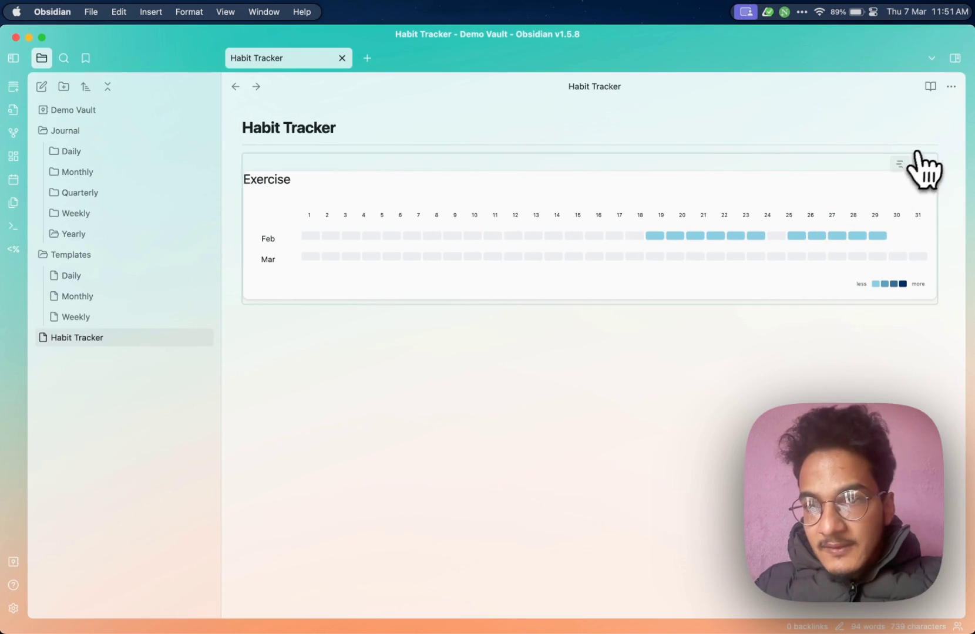
- Set the heatmap cells' minimum width to 18px, adjust their minimum height to below 21px, and save
left_click(900, 165)
left_click(433, 170)
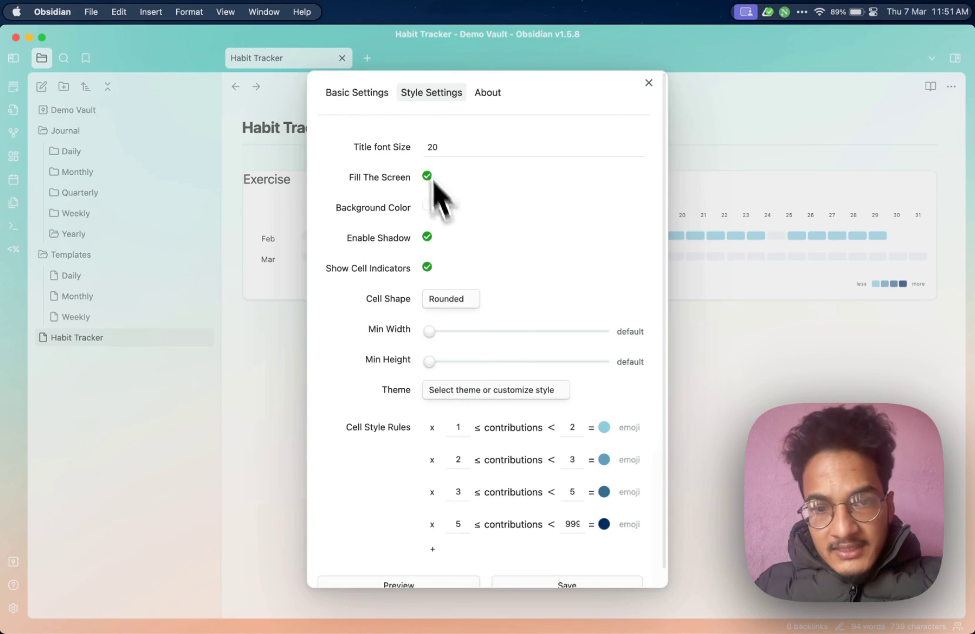
left_click(470, 332)
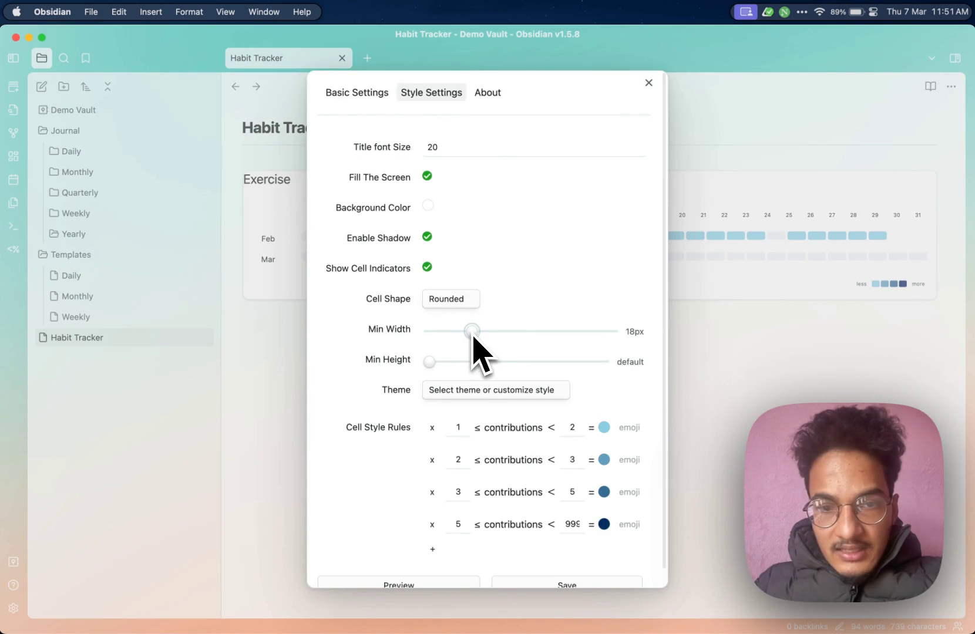
left_click_drag(468, 362, 473, 364)
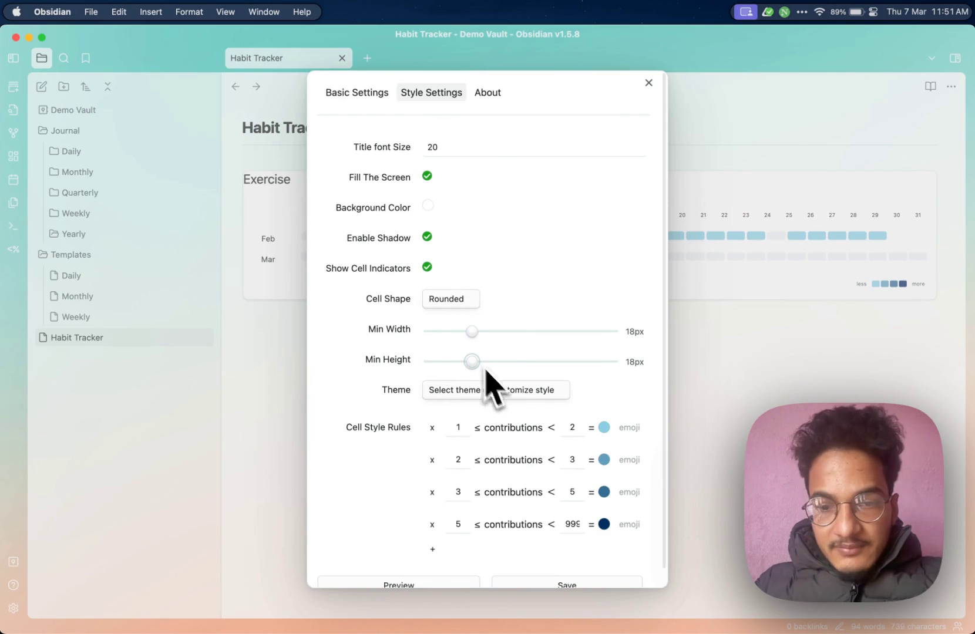
scroll(483, 376, "down", 1)
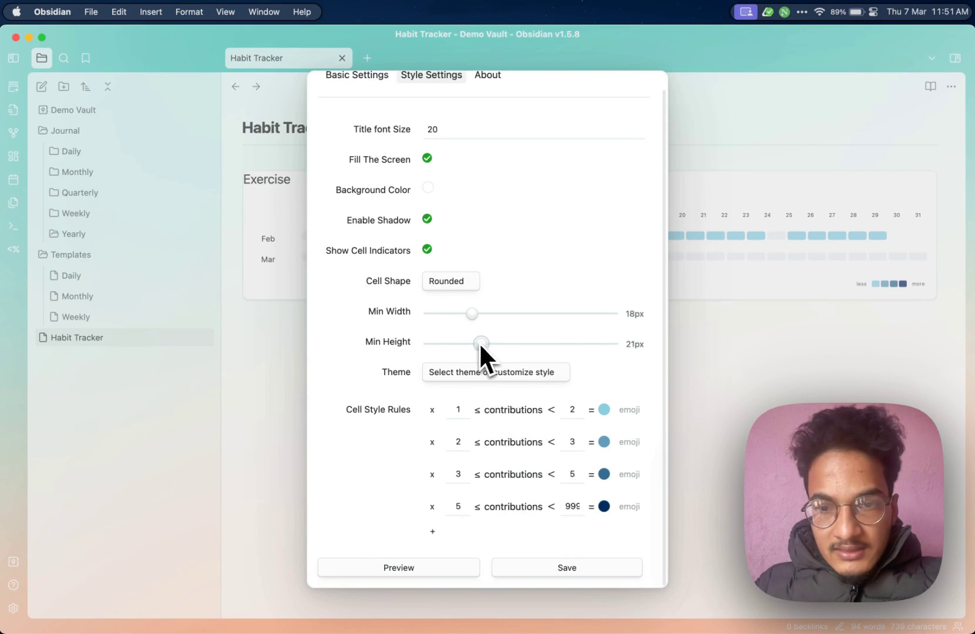
left_click_drag(484, 343, 462, 341)
left_click(582, 569)
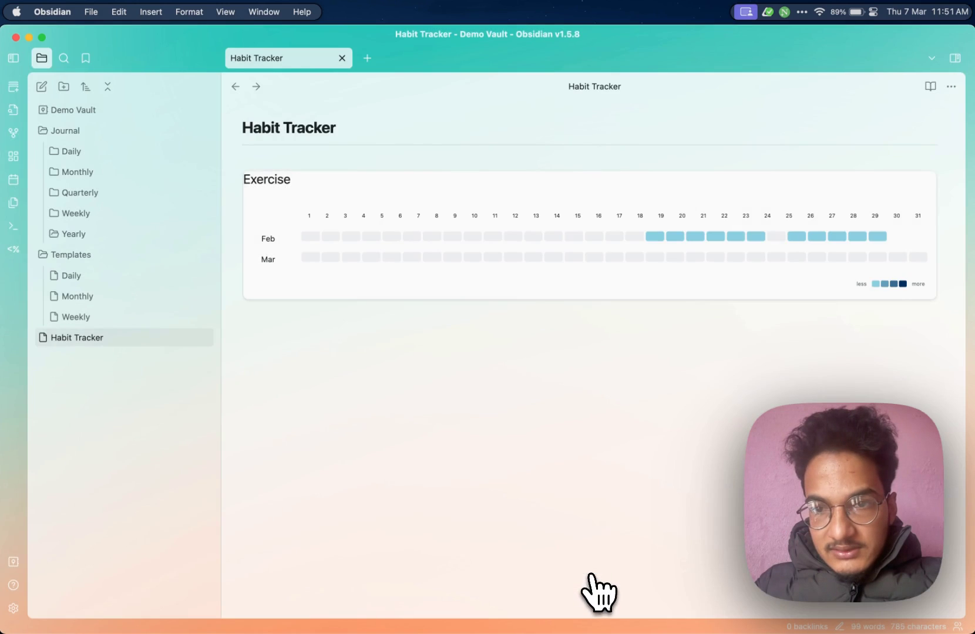
- Hide the file explorer sidebar so the heatmap spans the window
key("super+backslash")
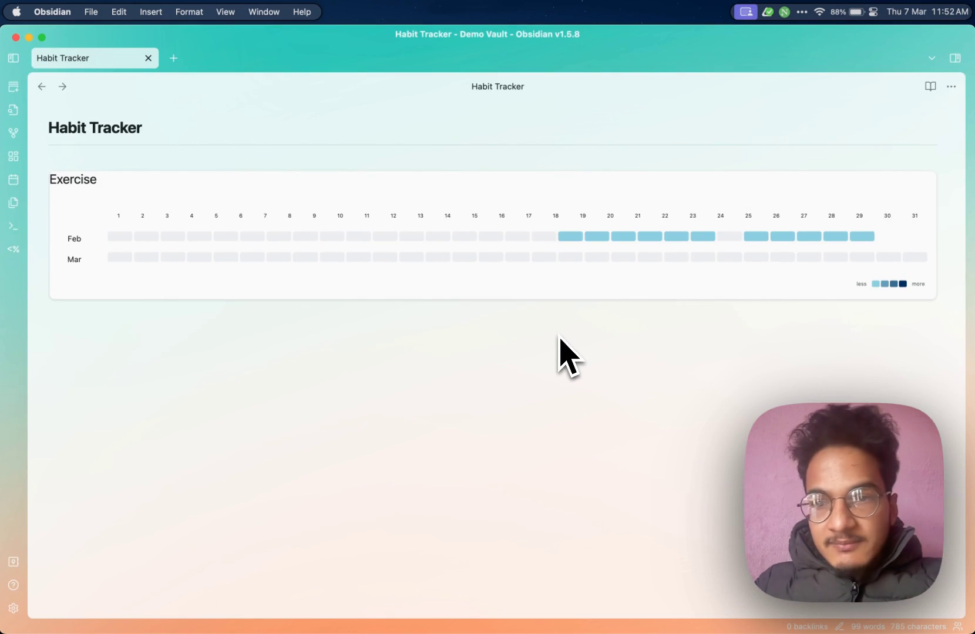
- Show the file explorer and open the Daily template in the Templates folder to examine its exercise, reading and productivity properties
mouse_move(662, 244)
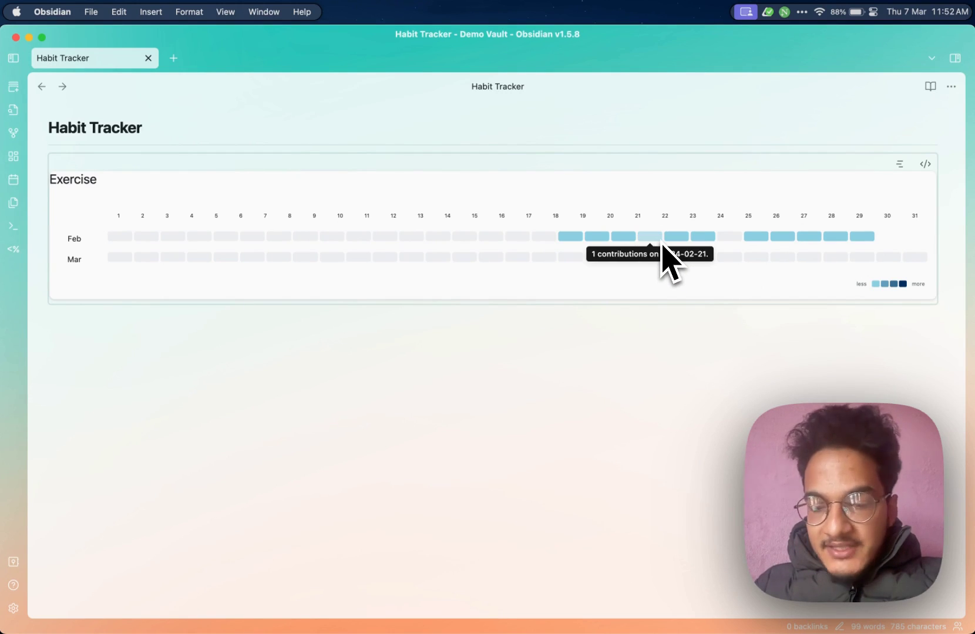
left_click(13, 57)
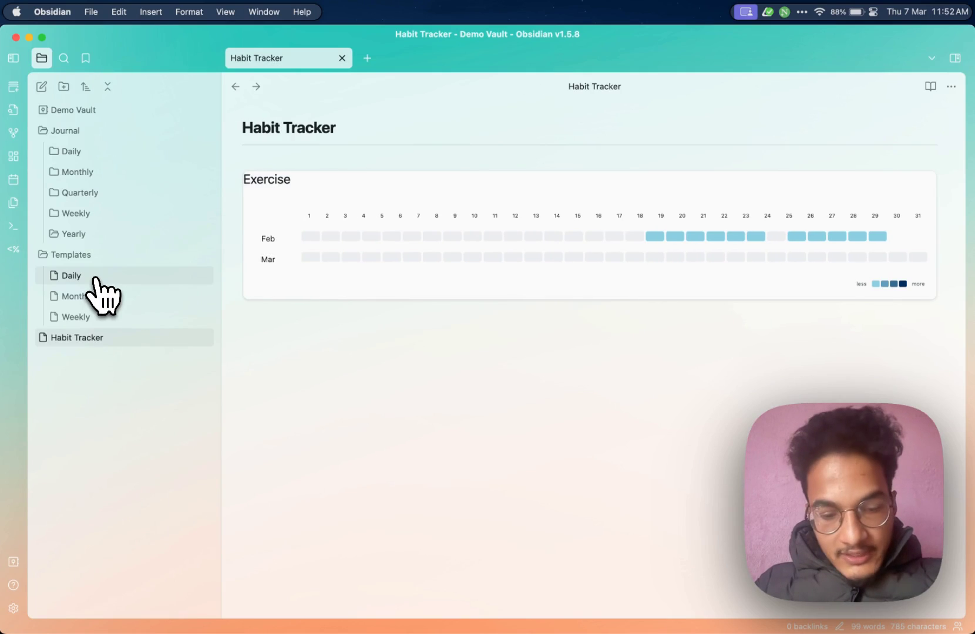
left_click(96, 280)
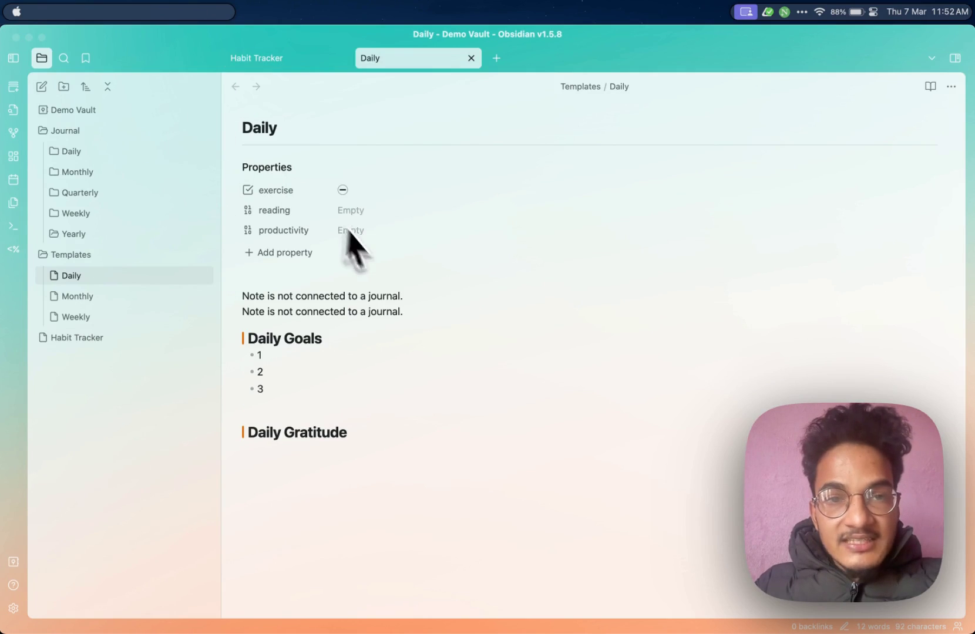
left_click(342, 194)
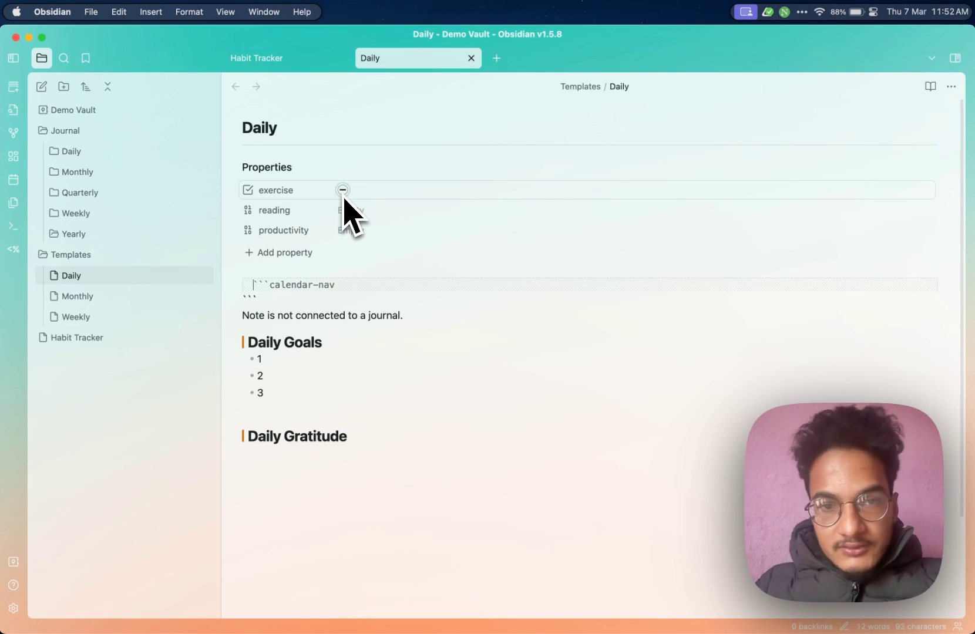
key("super+alt+Left")
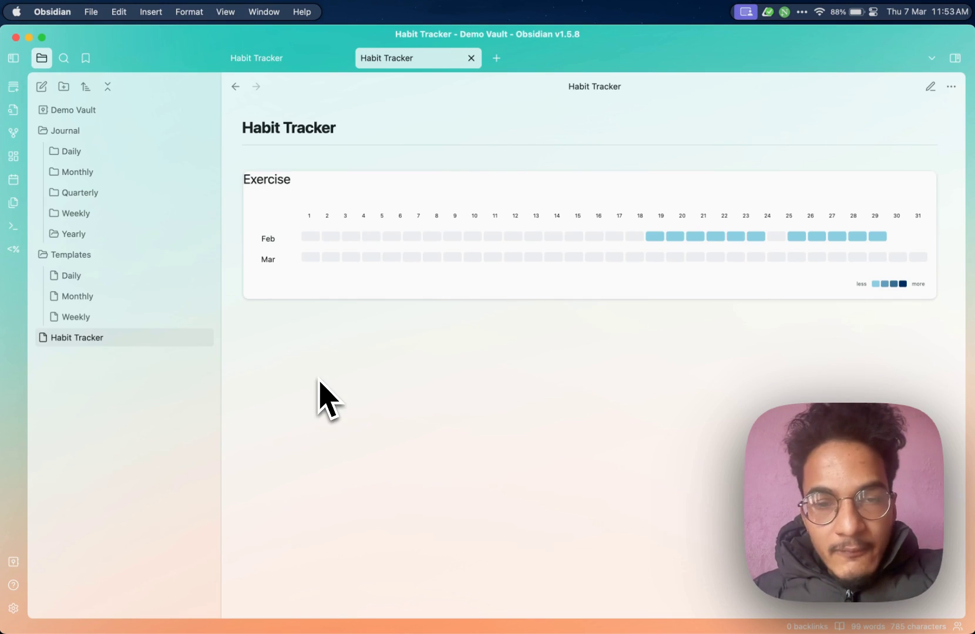
left_click(71, 276)
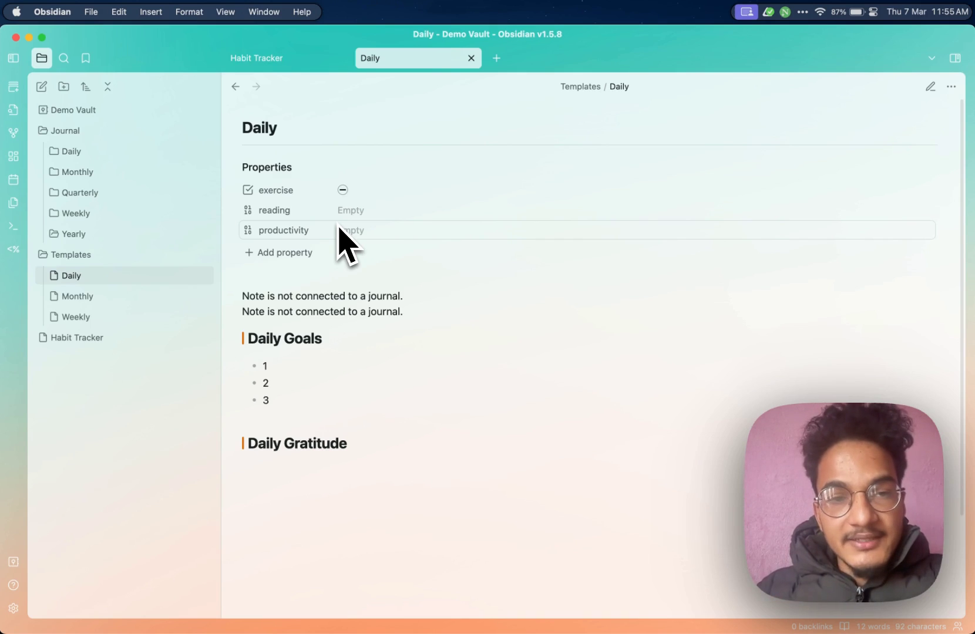
- Show the calendar sidebar and look through the daily journal notes from 16 and 22 to 27 February 2024
key("super+shift+r")
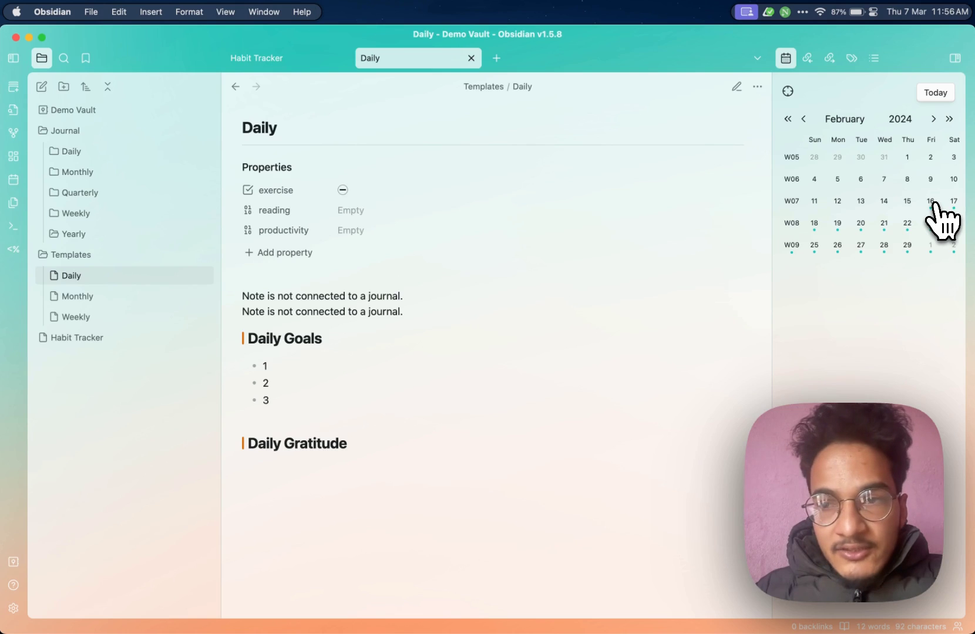
left_click(931, 203)
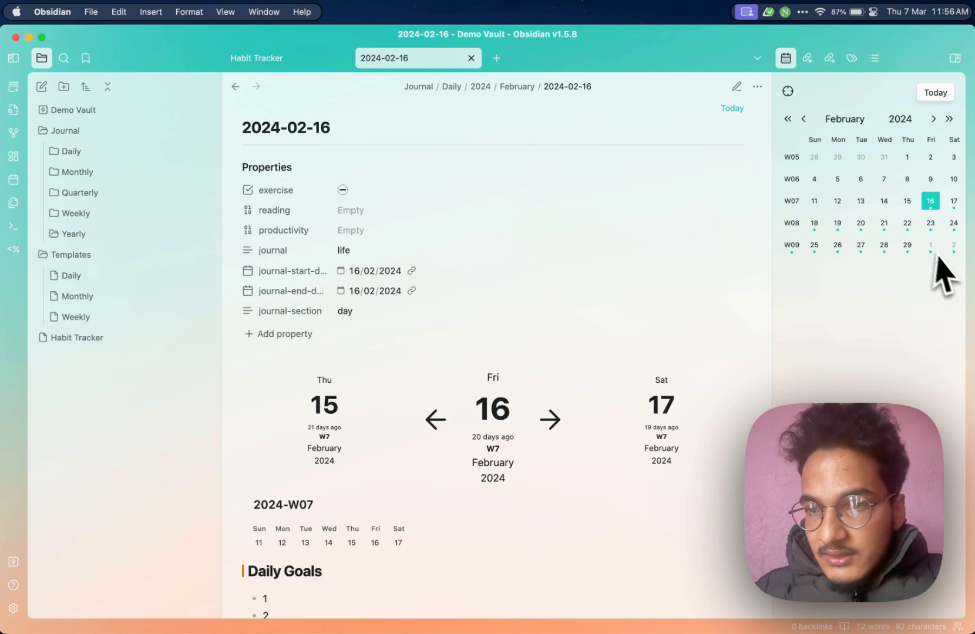
left_click(908, 226)
left_click(930, 224)
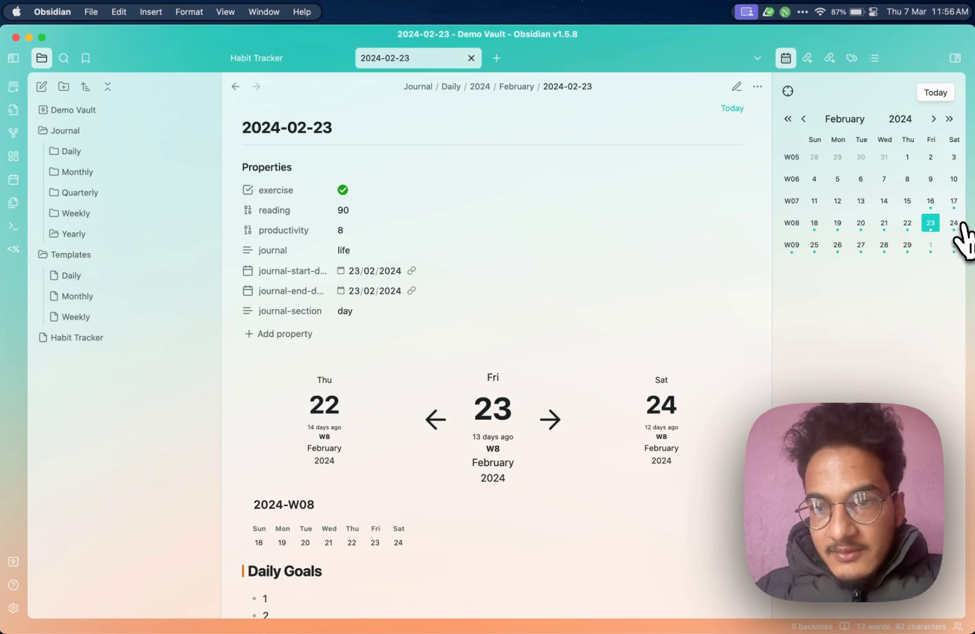
left_click(956, 225)
left_click(816, 247)
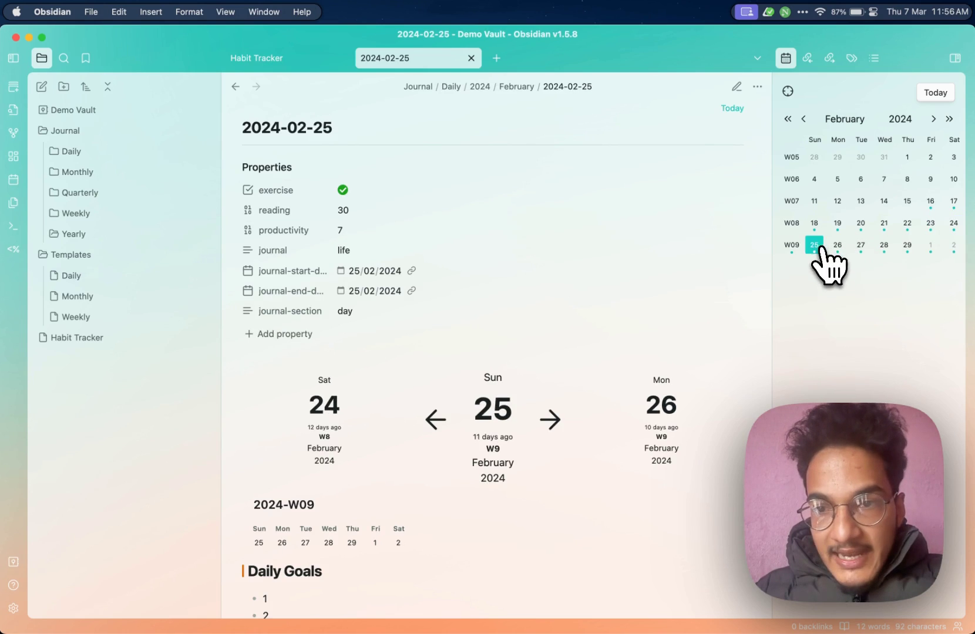
left_click(838, 247)
left_click(861, 246)
- Start a new contribution graph titled Reading in the Habit Tracker note, keeping Git Style and the latest 180 days
left_click(297, 59)
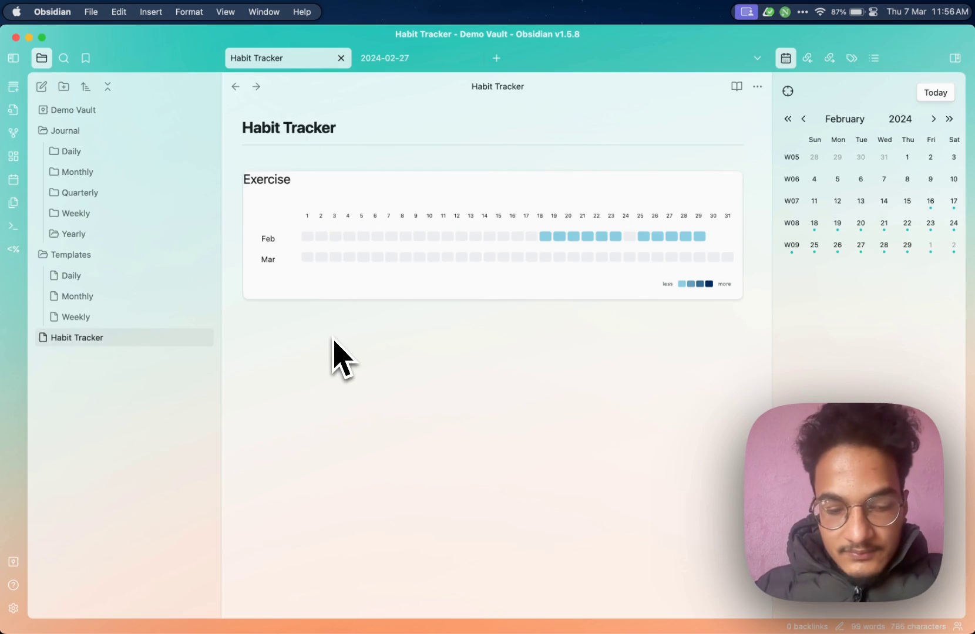
key("super+shift+c")
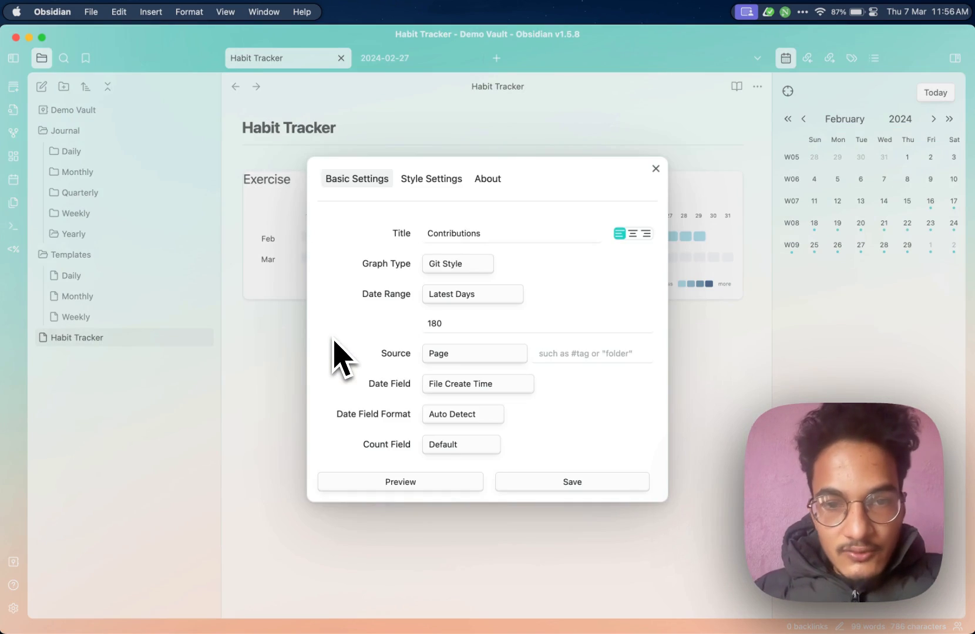
double_click(483, 232)
type("Reading")
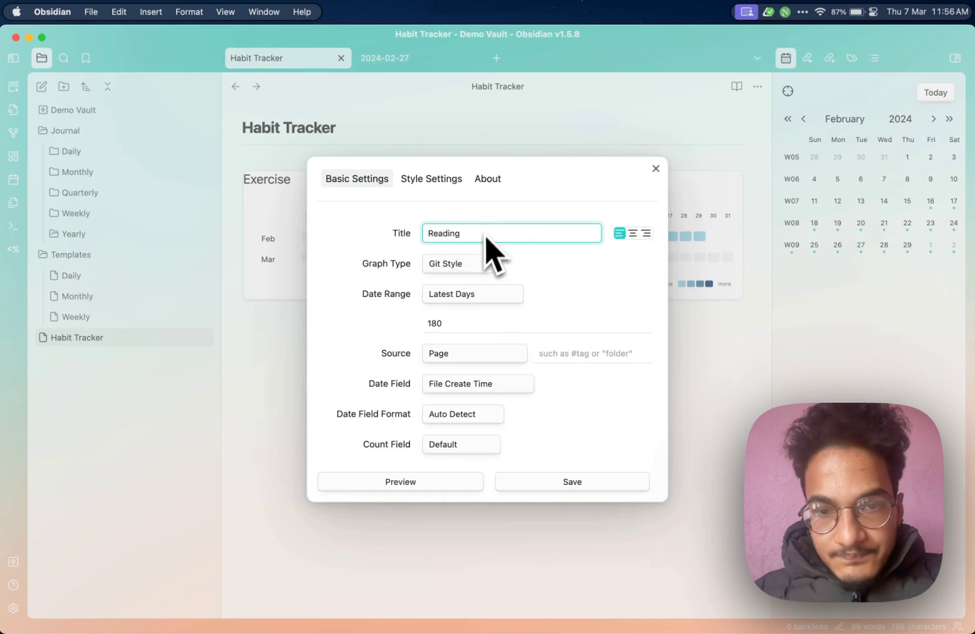
left_click(460, 265)
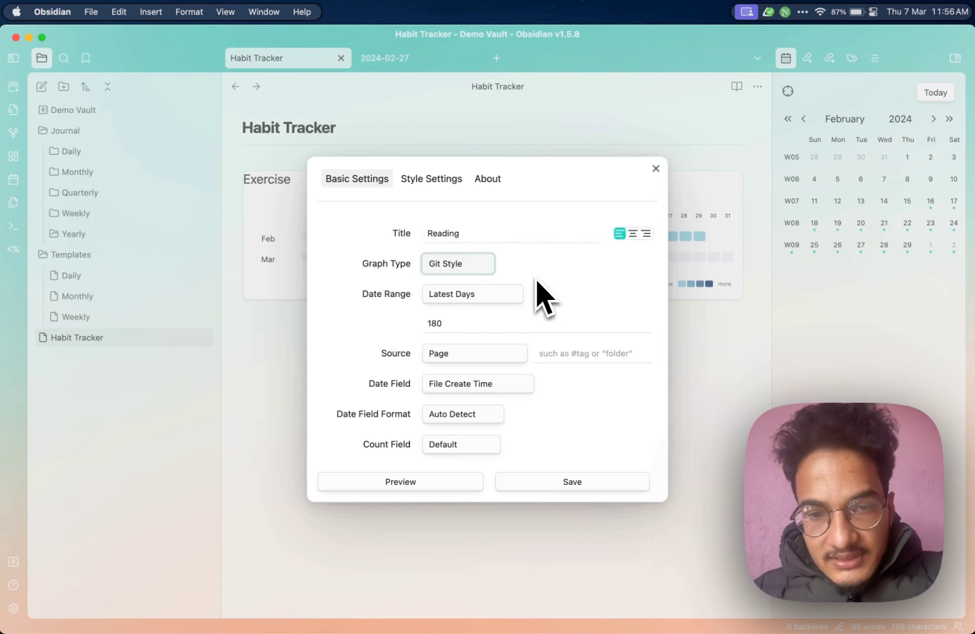
left_click(459, 324)
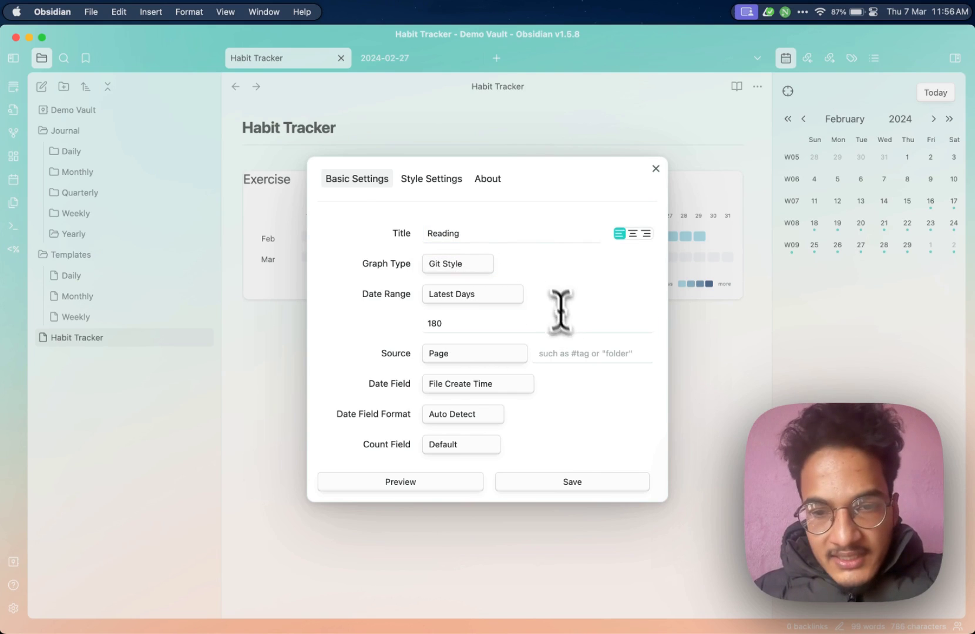
- Set the Reading graph's source to pages in "Journal/Daily" and its date field to File Name
left_click(573, 353)
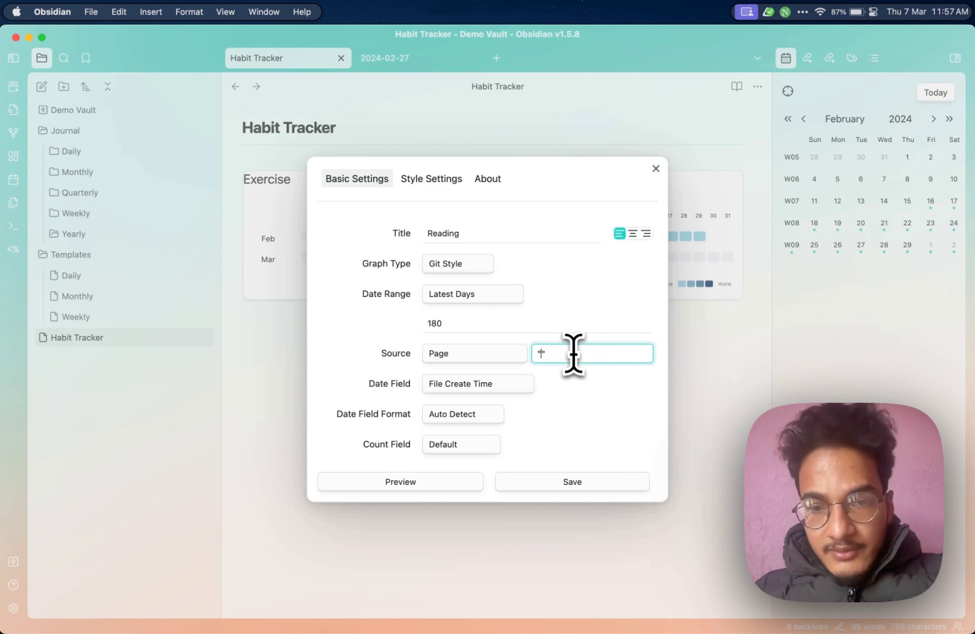
key("super+v")
left_click(398, 399)
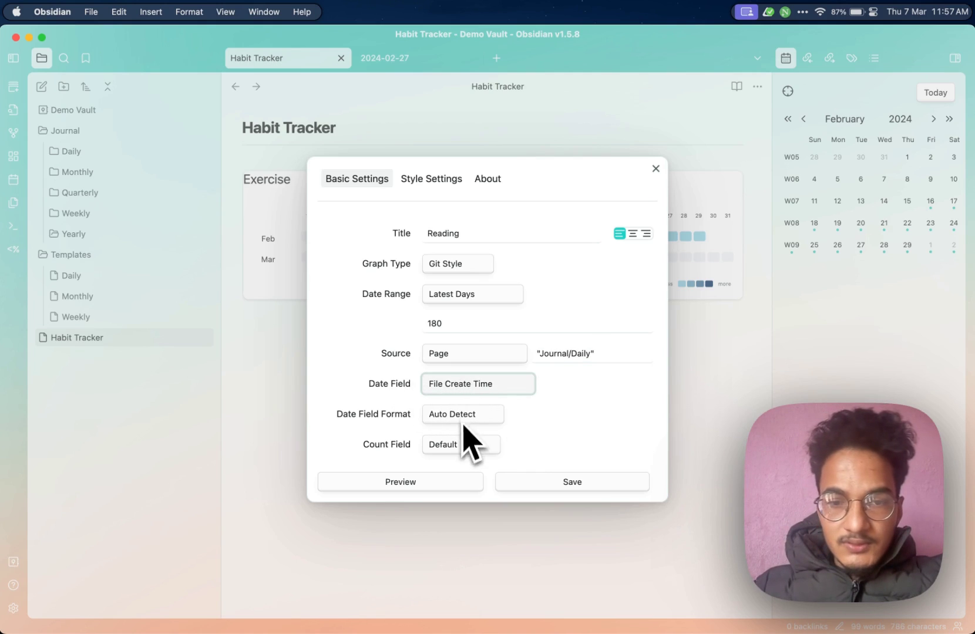
left_click(467, 384)
left_click(467, 412)
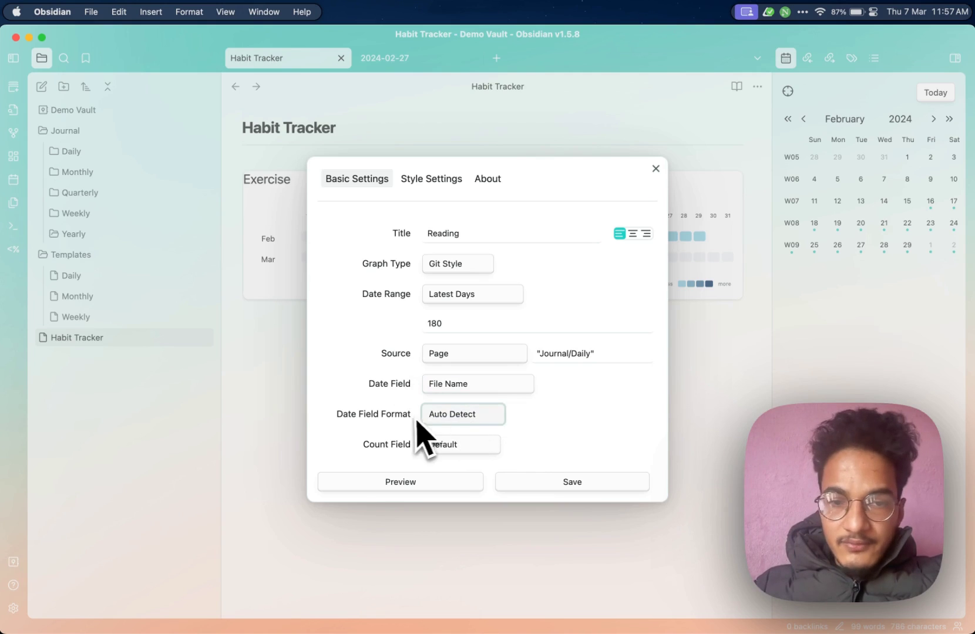
- Set the Reading graph's count field to the page property reading, and preview and save the graph
left_click(455, 446)
left_click(460, 459)
left_click(468, 457)
type("read")
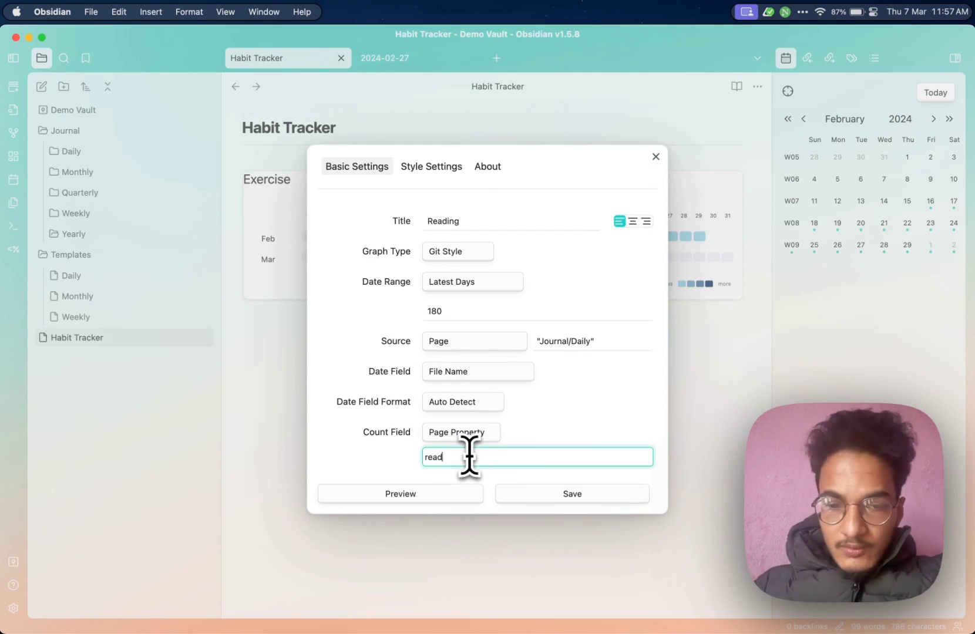
type("ing")
left_click(528, 419)
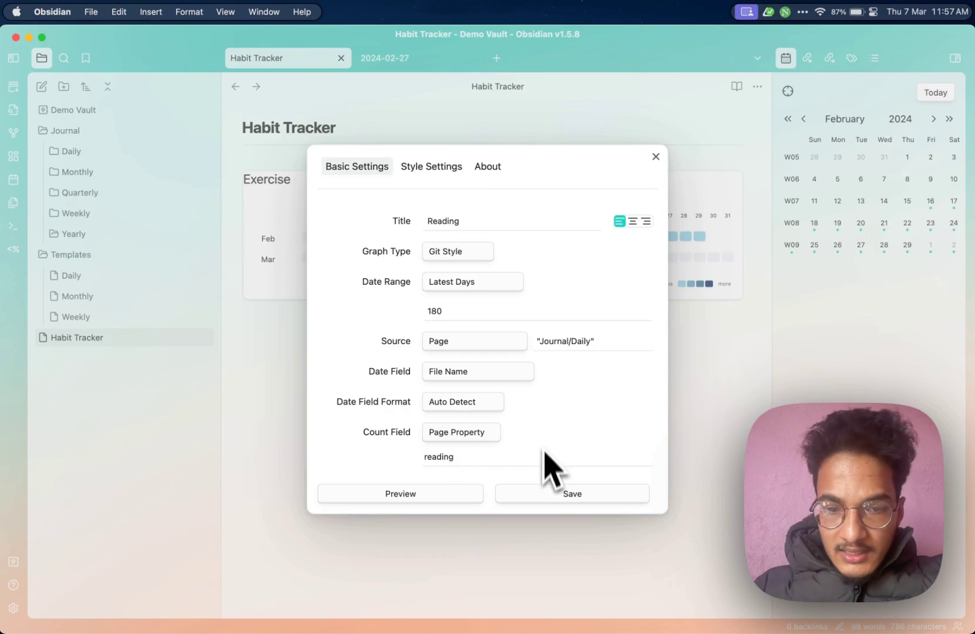
left_click(473, 494)
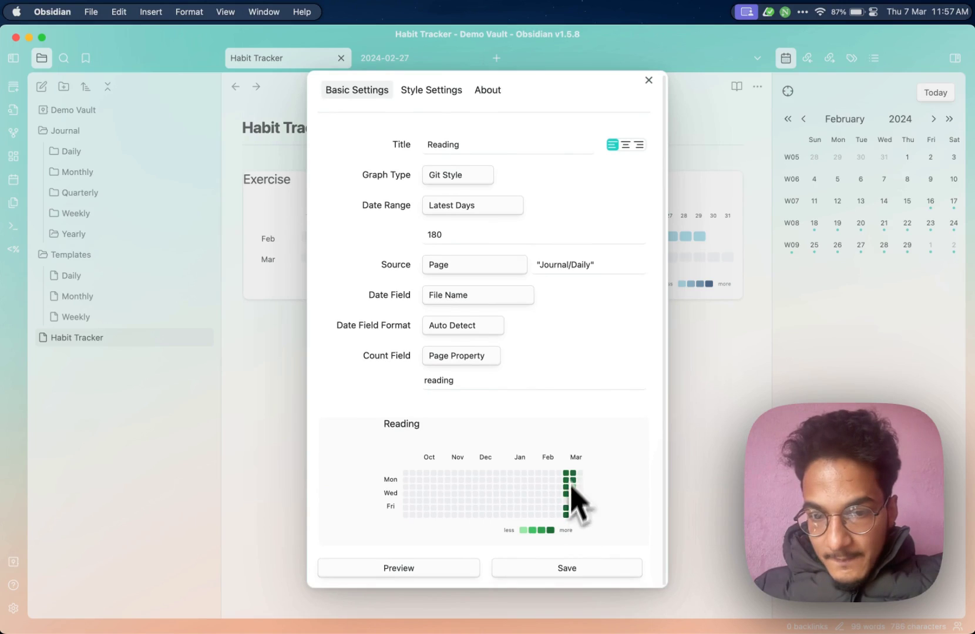
left_click(541, 569)
- Make the Reading heatmap fill the screen, centre its title, and save
left_click(719, 346)
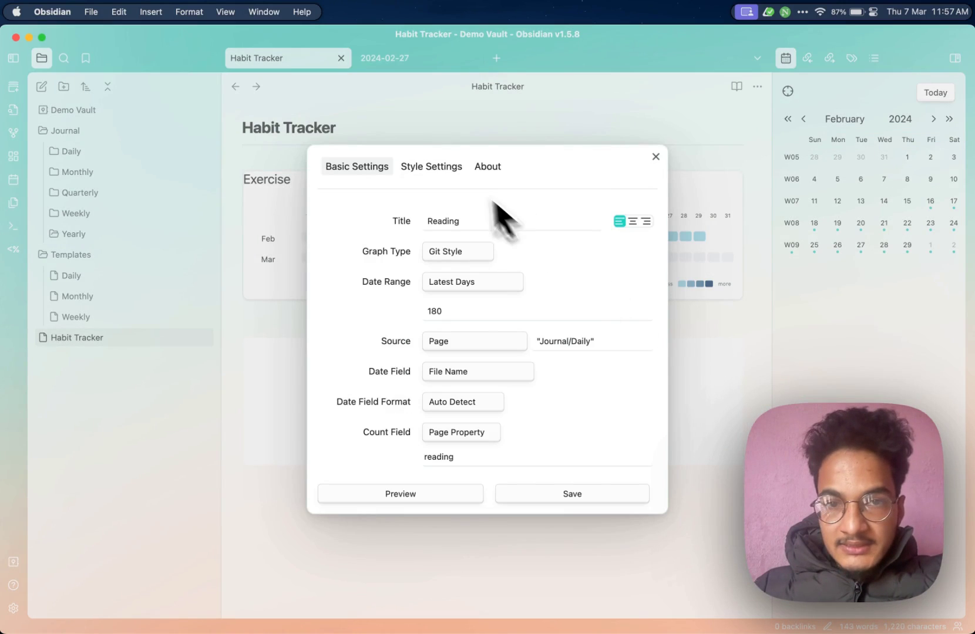
left_click(432, 165)
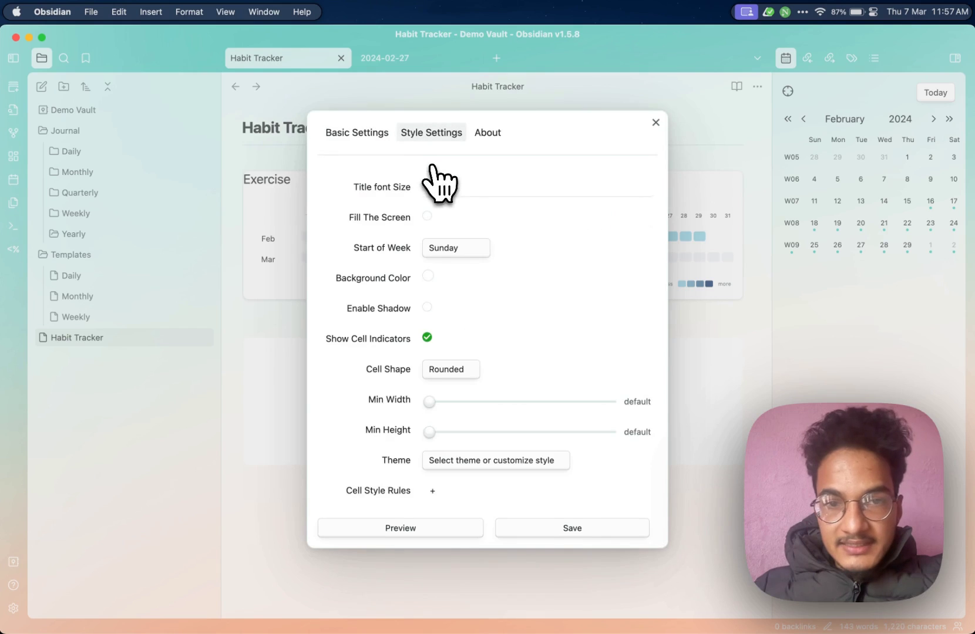
left_click(428, 216)
left_click(359, 132)
left_click(632, 221)
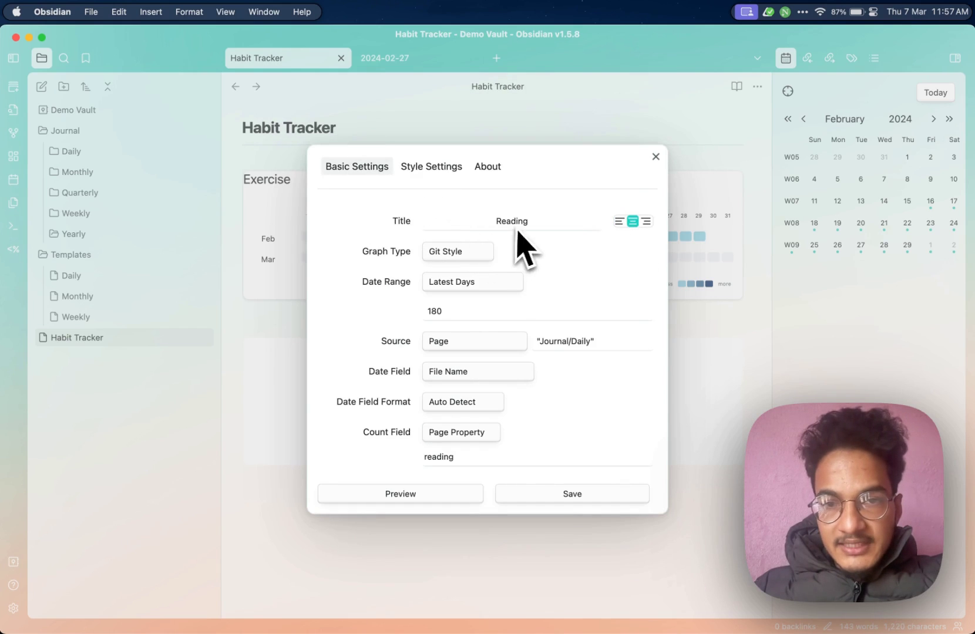
left_click(572, 494)
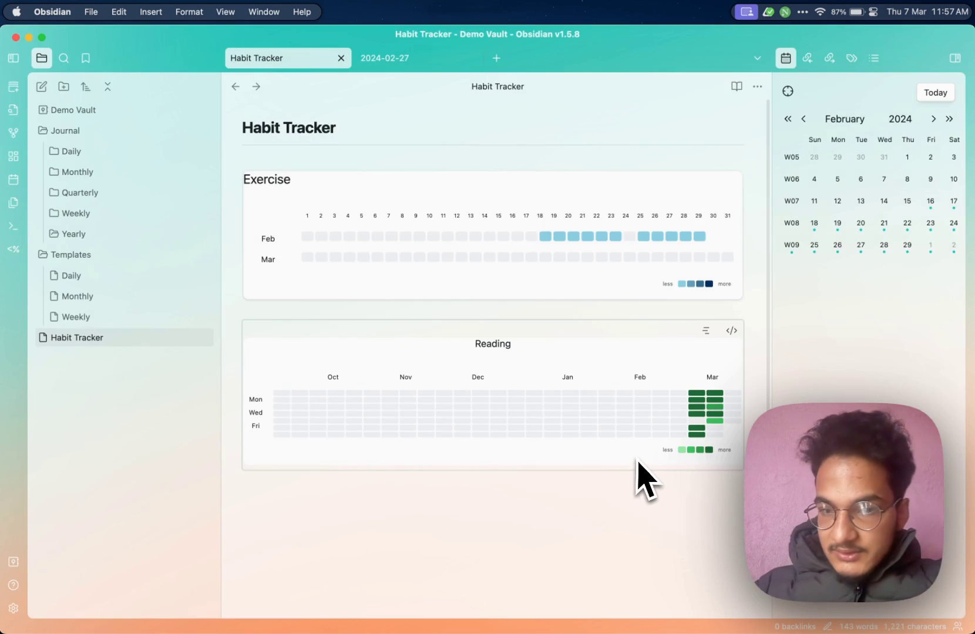
- Hide both sidebars and save the Reading heatmap with a minimum cell width of 18px and minimum height of 15px
key("super+shift+Right")
key("super+shift+Left")
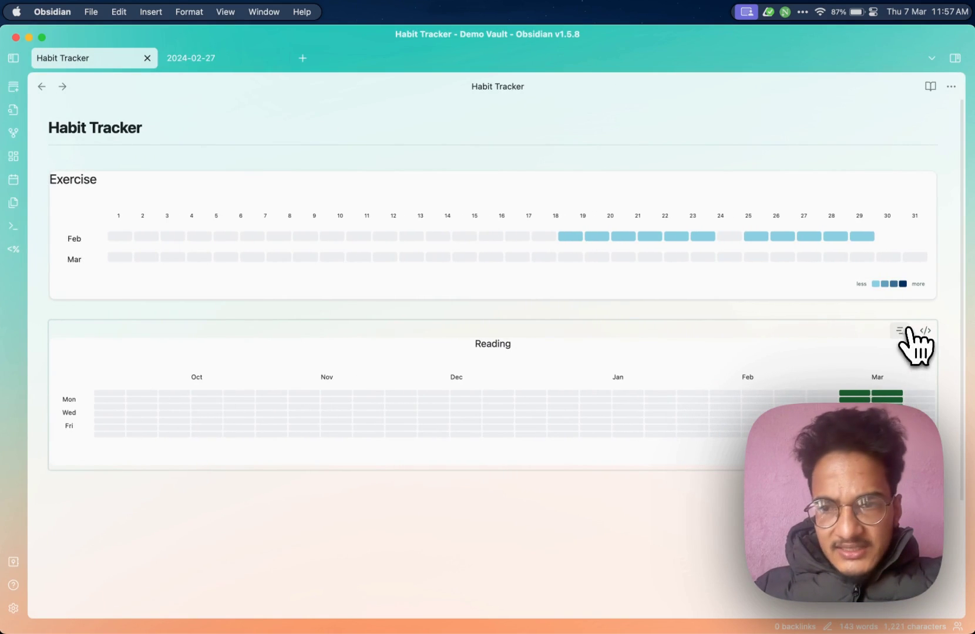
left_click(925, 331)
left_click(411, 167)
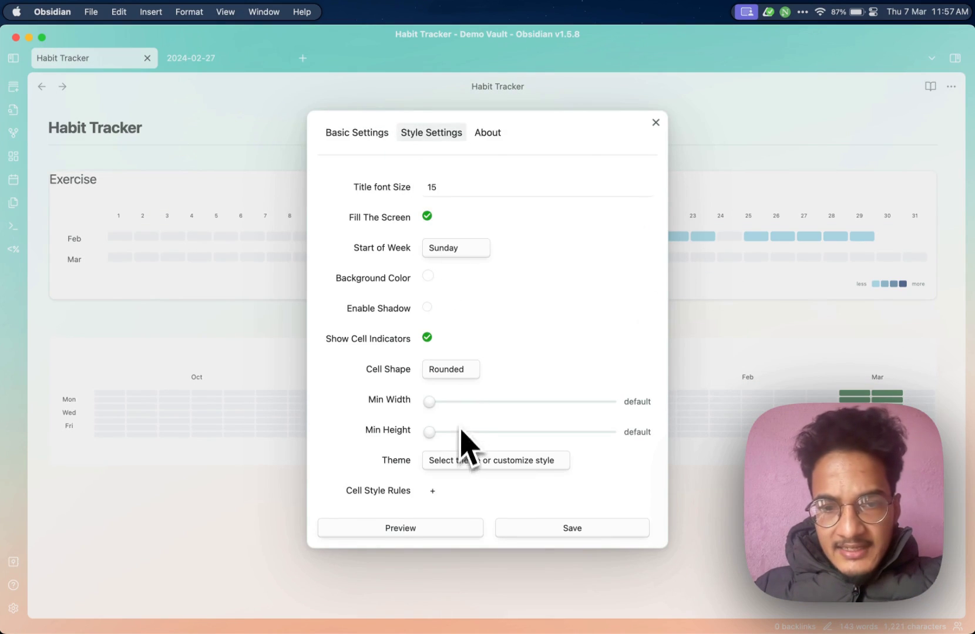
left_click(472, 402)
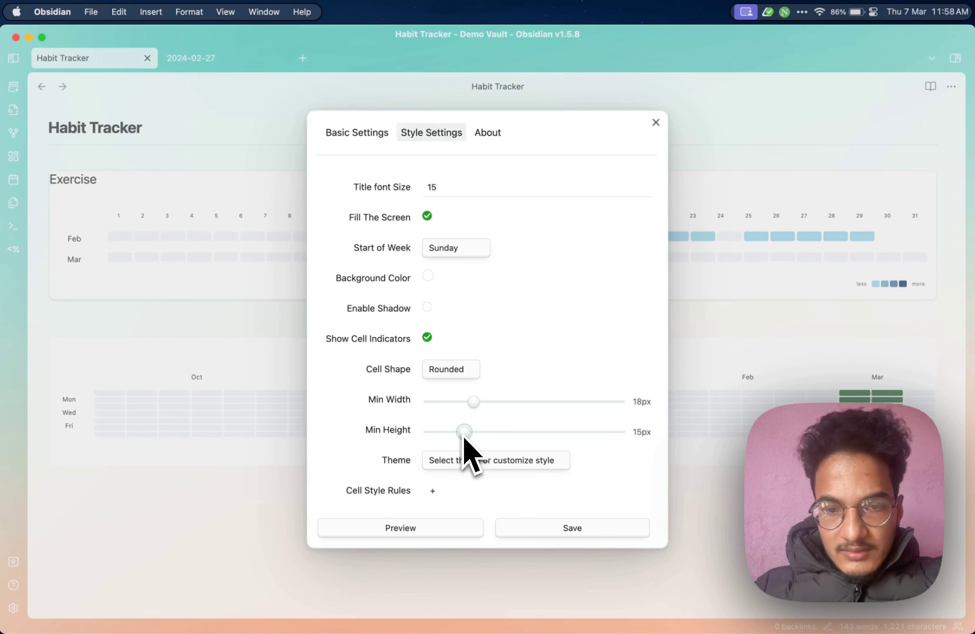
left_click(560, 530)
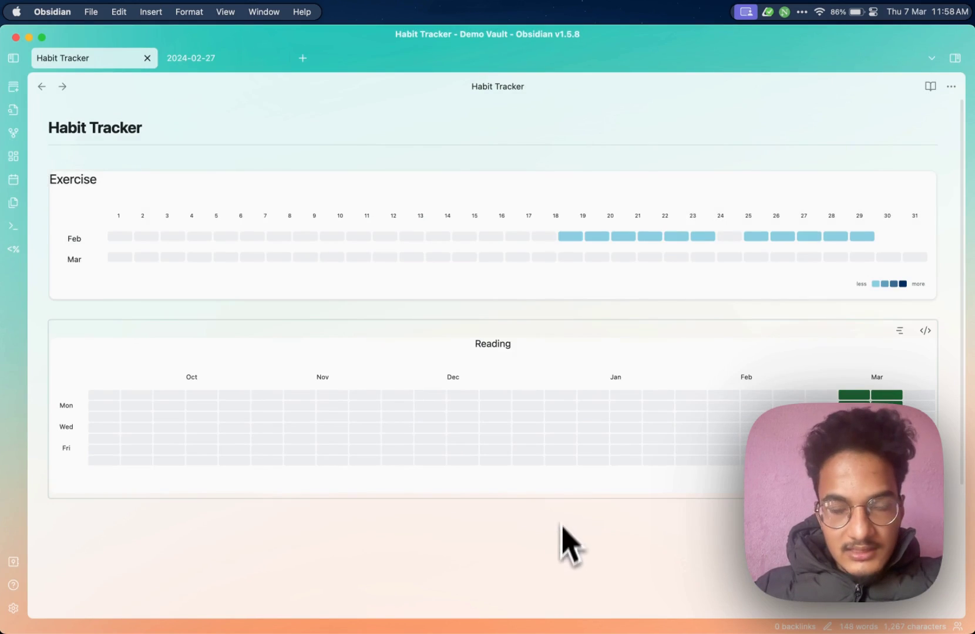
- Apply the Halloween theme to the Reading heatmap and save the style
left_click(899, 330)
left_click(900, 341)
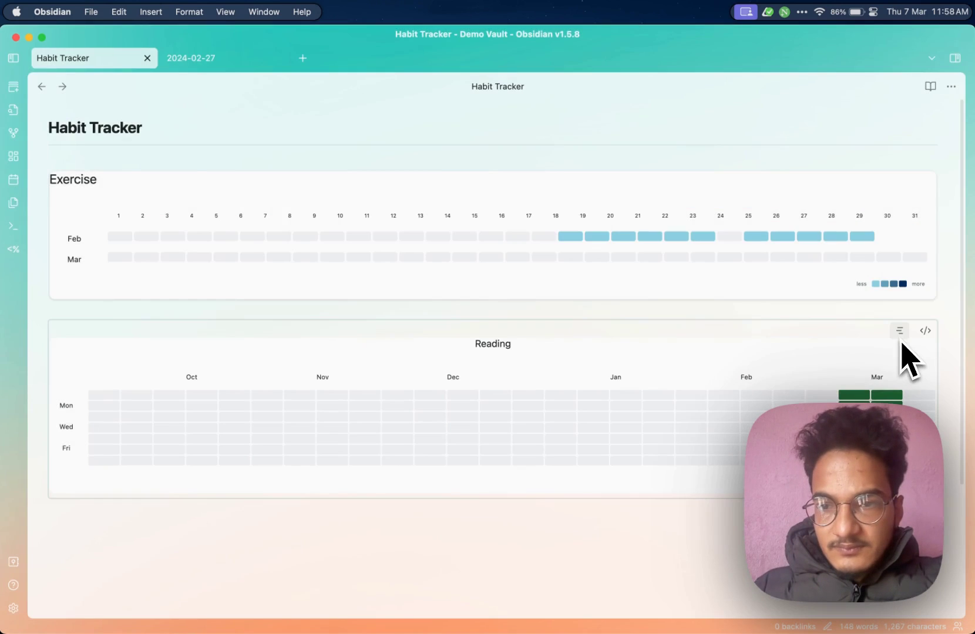
scroll(903, 346, "down", 2)
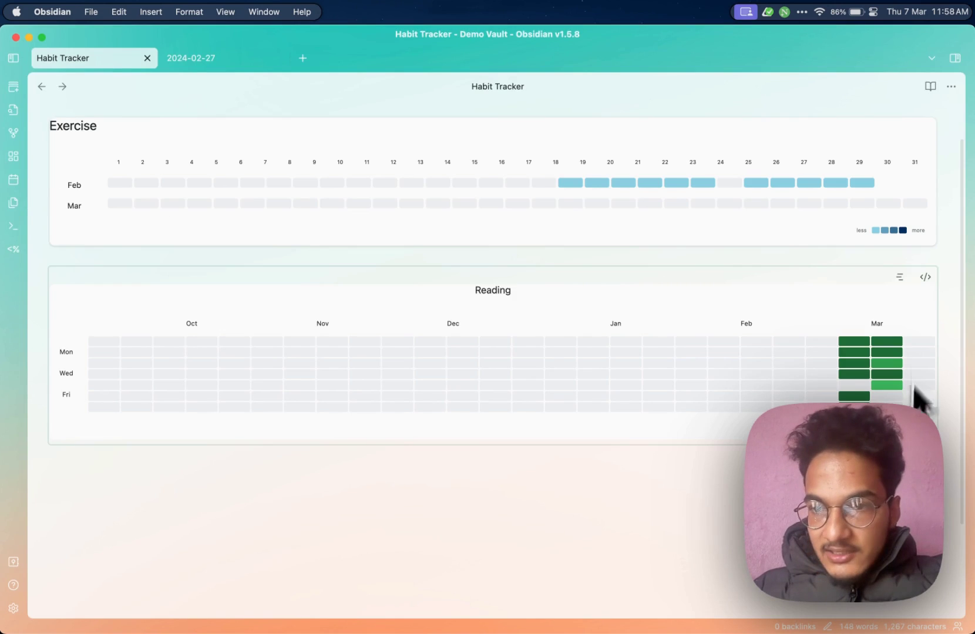
left_click(900, 277)
left_click(438, 167)
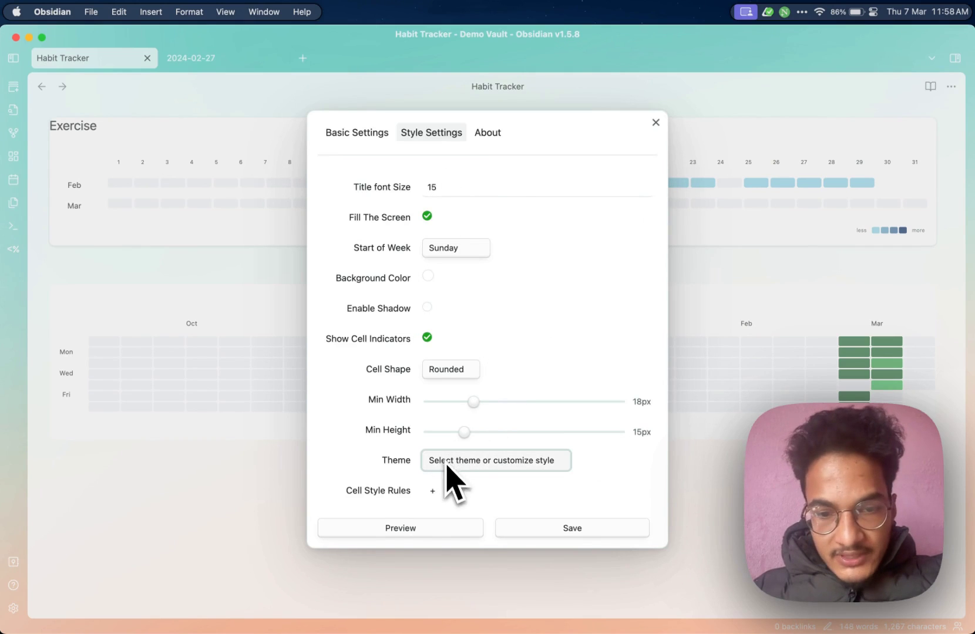
left_click(461, 461)
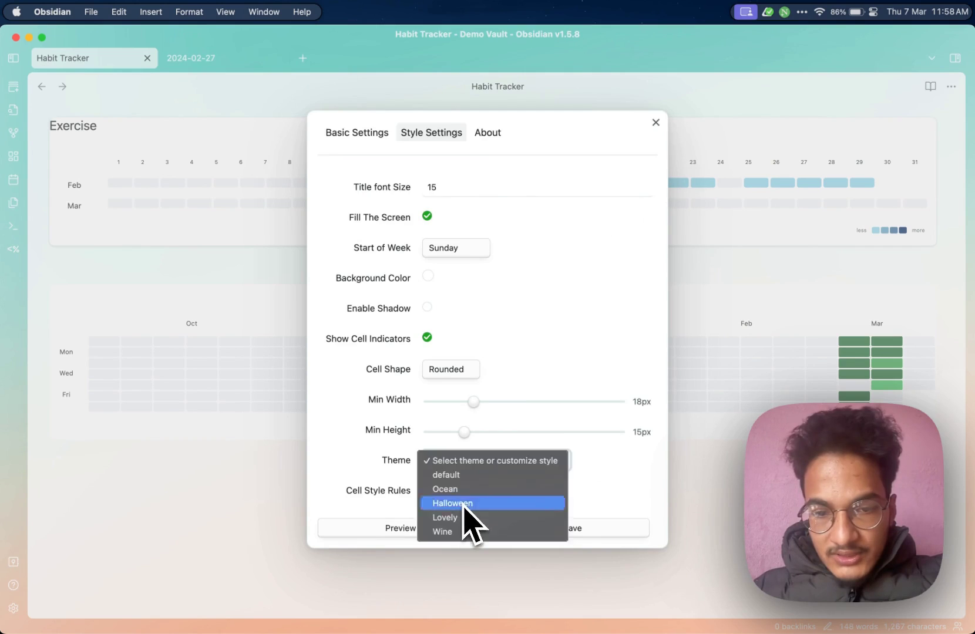
left_click(464, 503)
scroll(592, 517, "down", 3)
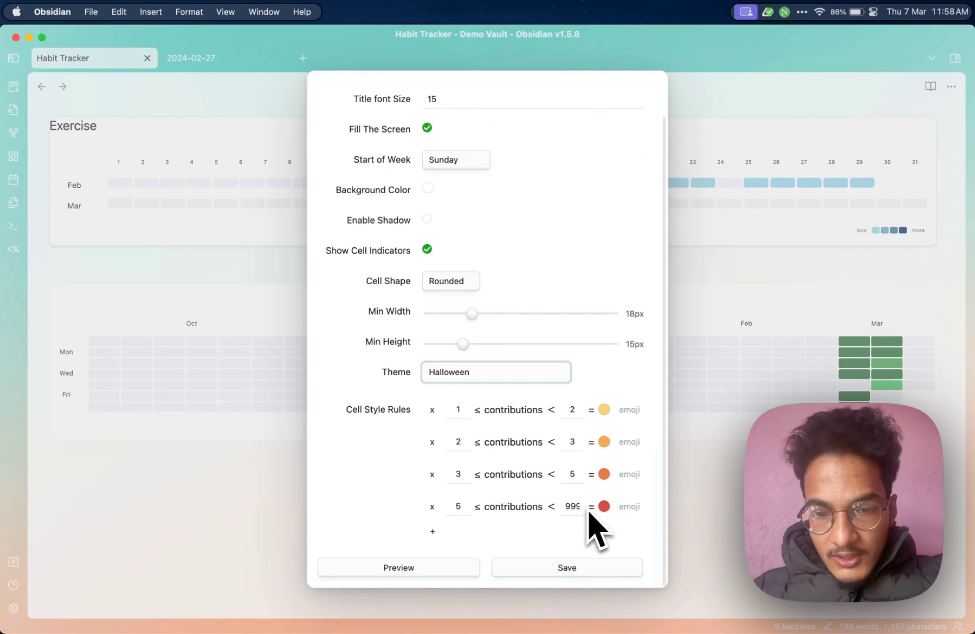
left_click(531, 574)
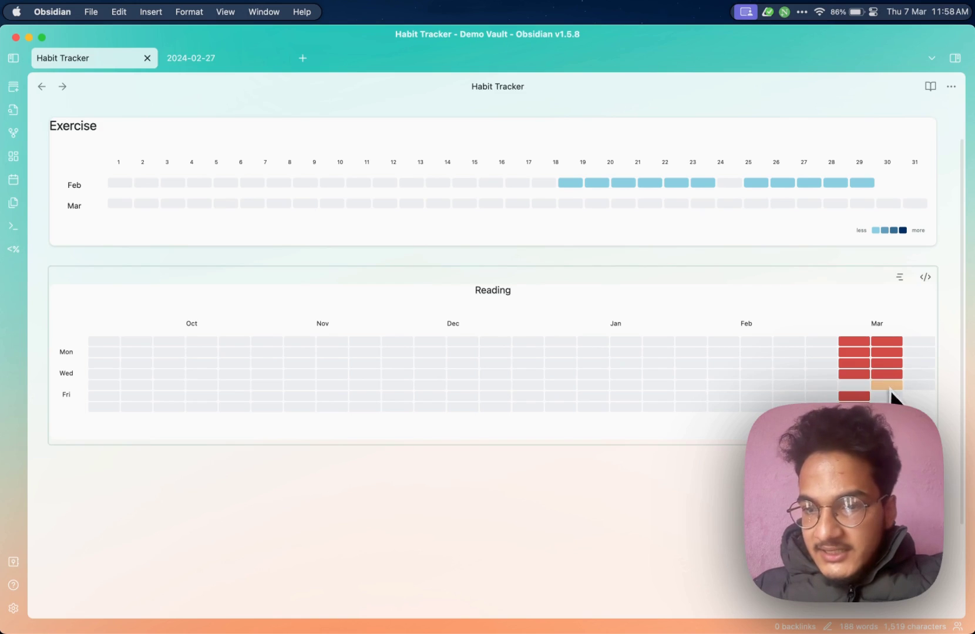
- Examine the Reading heatmap's cell style rules, including the upper limit of the highest one, and close the settings without saving
left_click(900, 276)
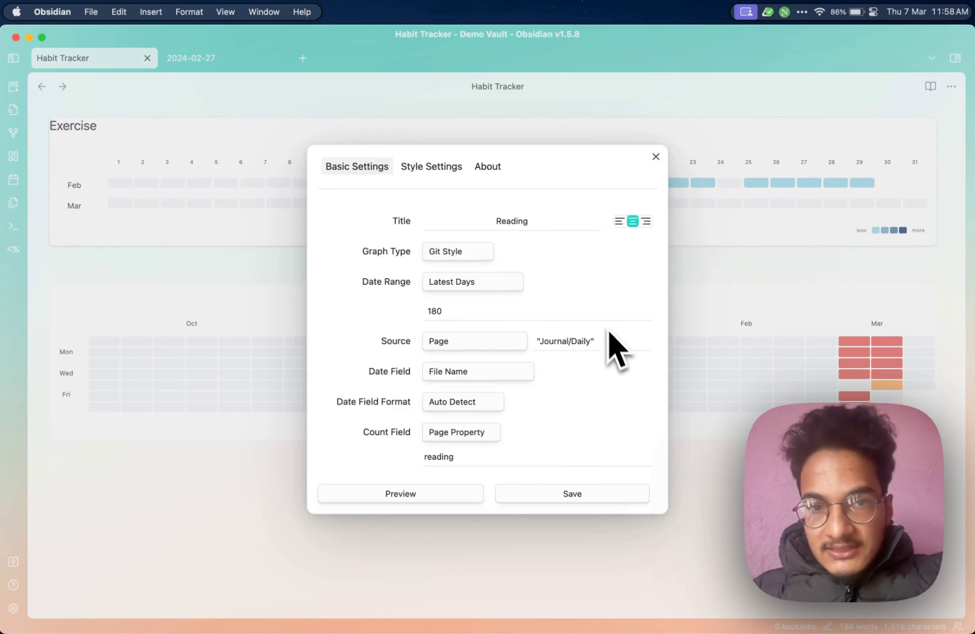
left_click(431, 166)
scroll(473, 359, "down", 2)
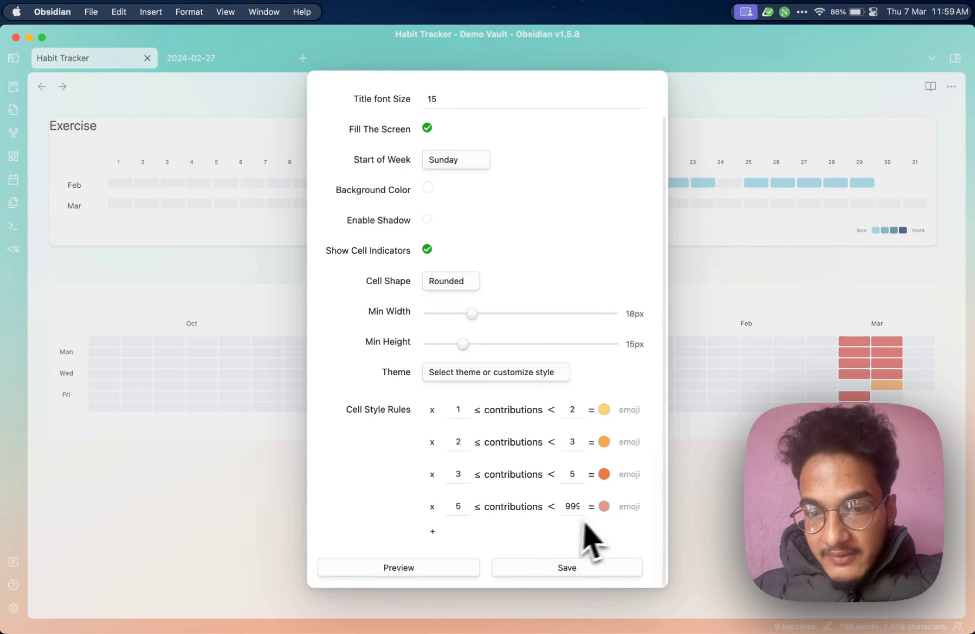
left_click(574, 506)
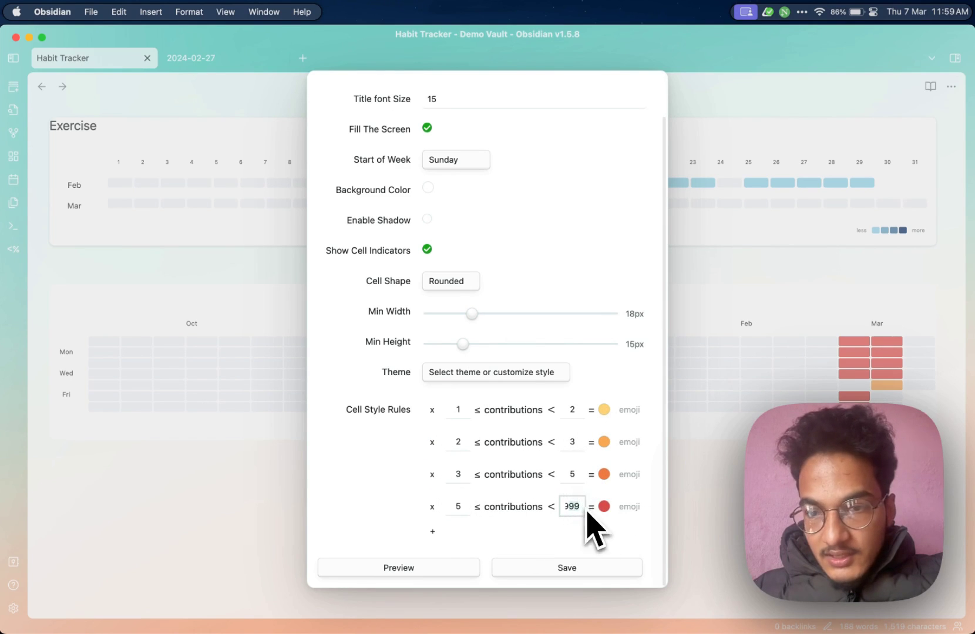
left_click(687, 546)
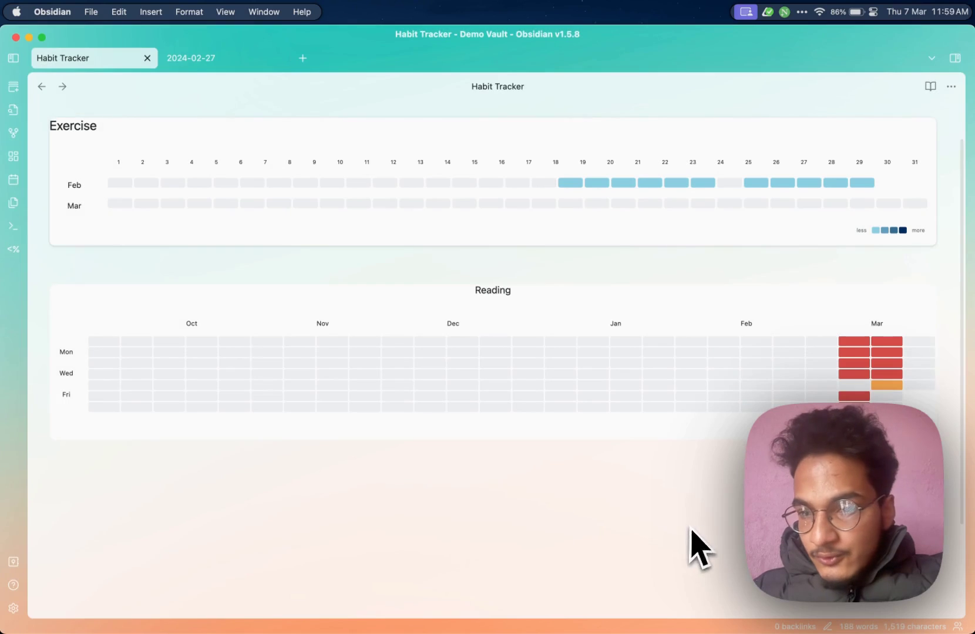
- Open the 2024-02-29 daily note from the Reading heatmap, check its reading property, and return to the Habit Tracker note
left_click(887, 386)
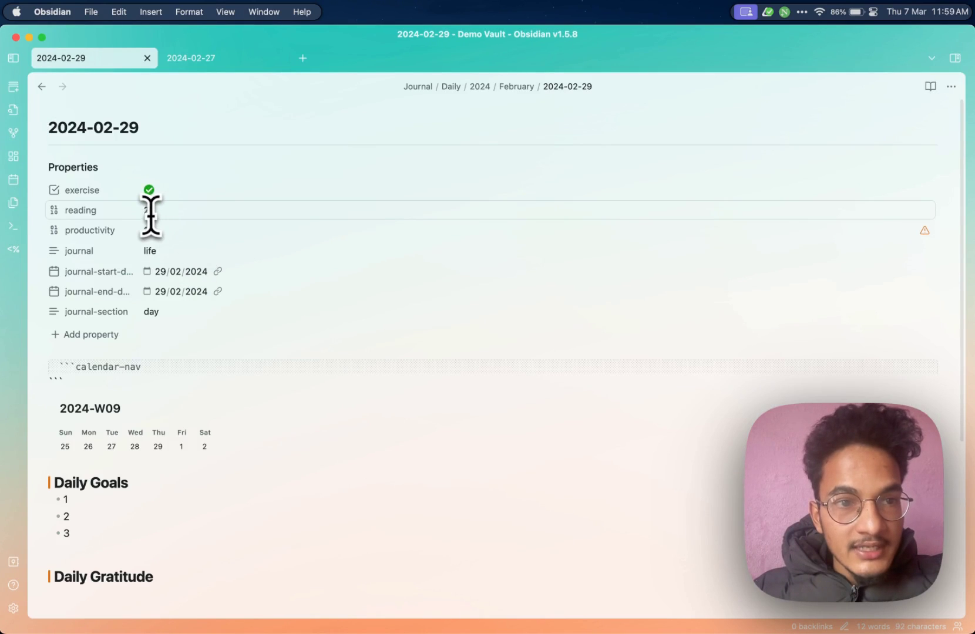
left_click(146, 210)
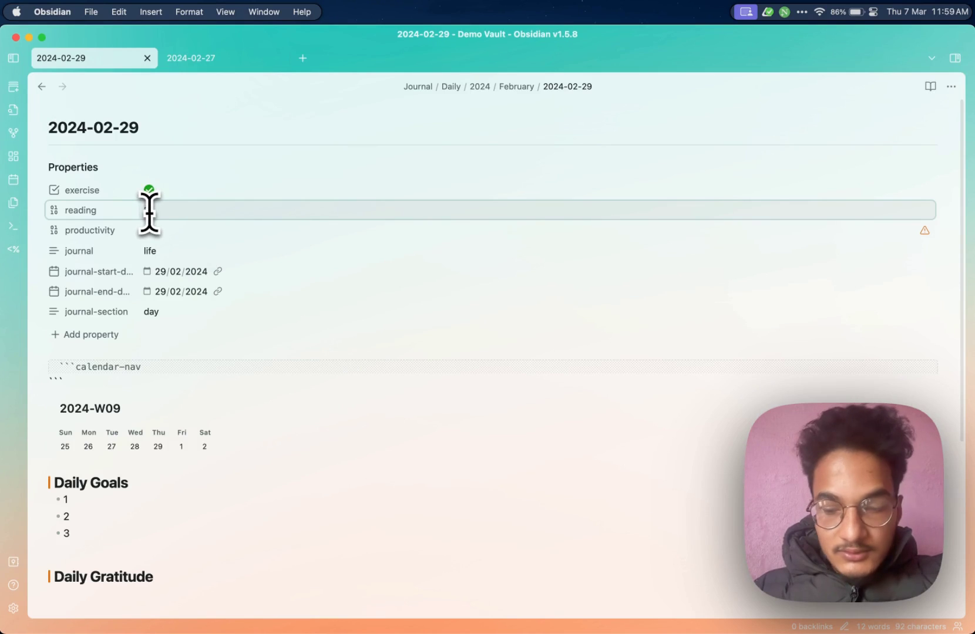
left_click(42, 87)
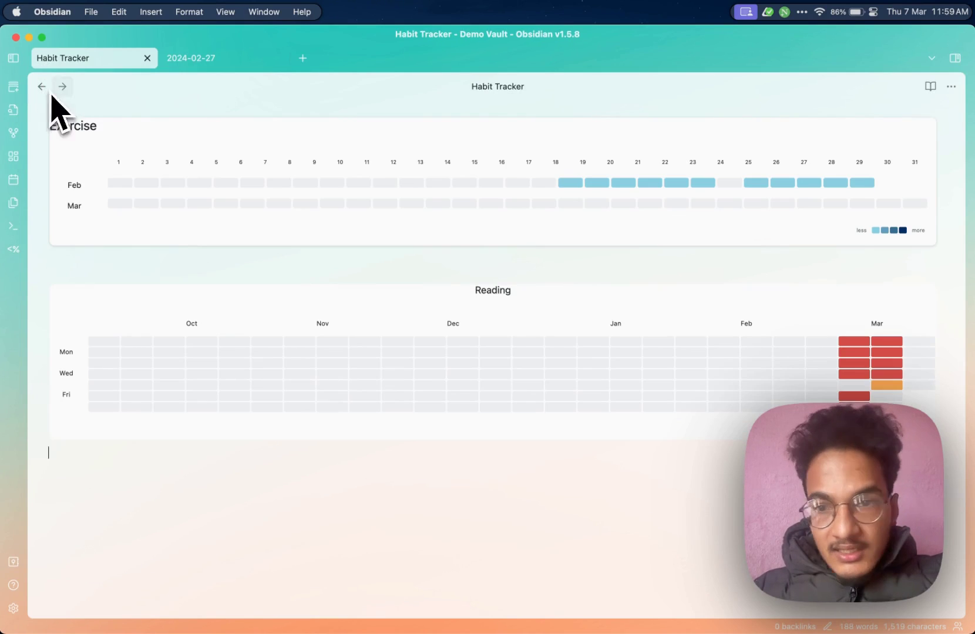
- Set the Reading heatmap's first cell style rule to 1 ≤ contributions < 10 and the second to 10 ≤ contributions < 20
left_click(899, 276)
scroll(561, 254, "down", 2)
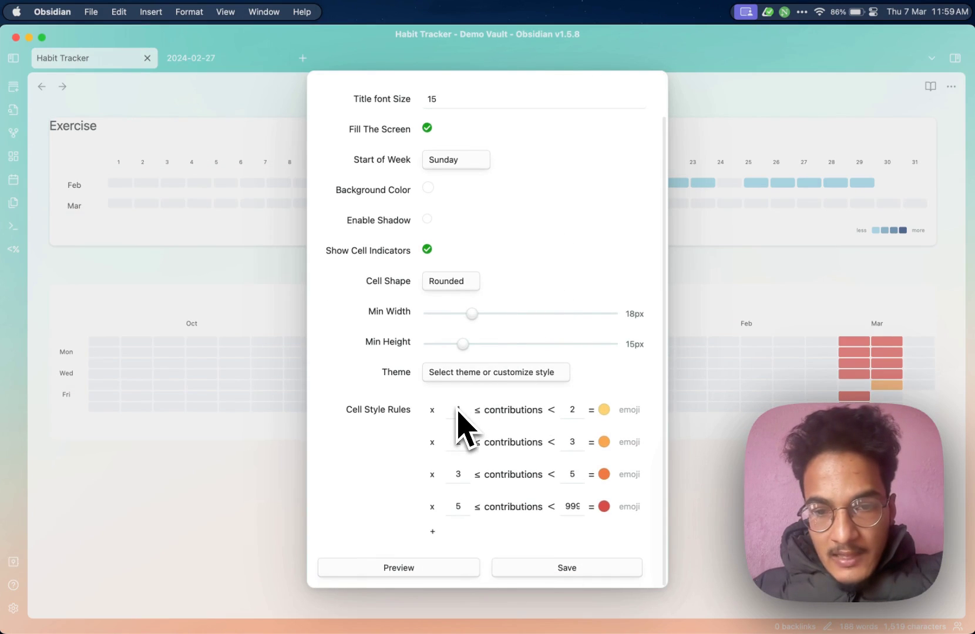
left_click(565, 411)
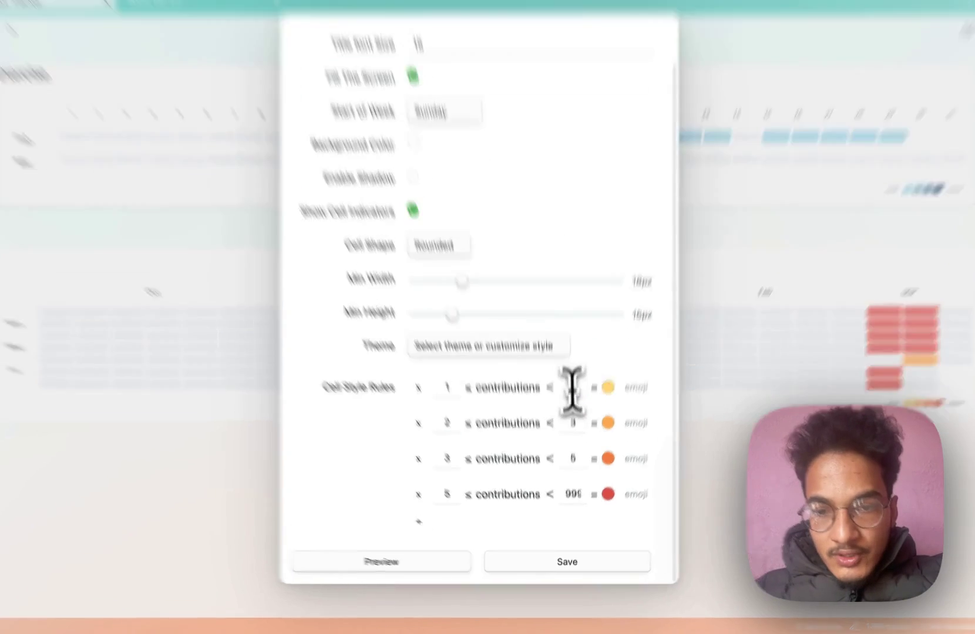
key("Delete")
type("10")
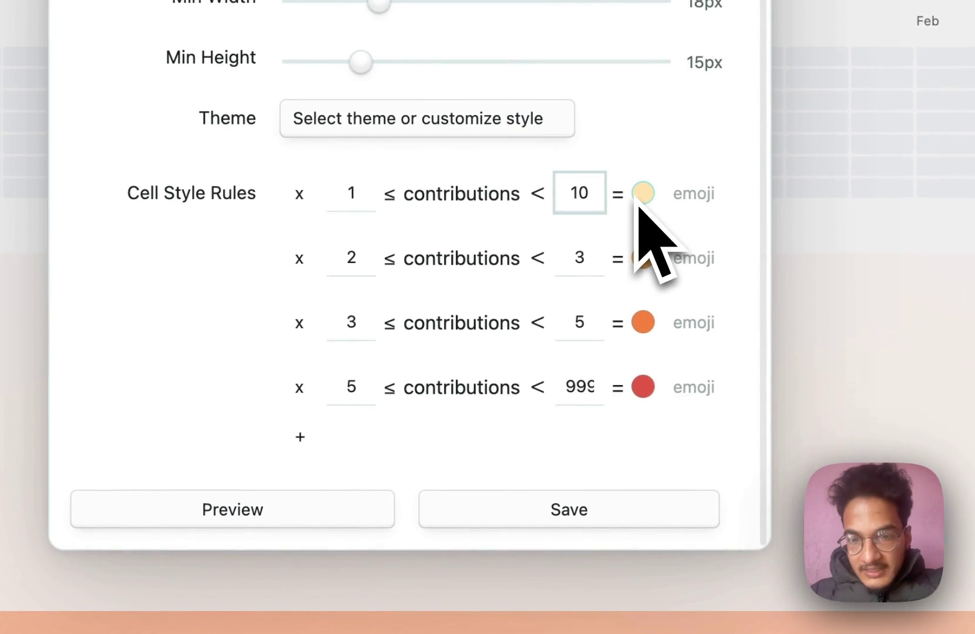
left_click(350, 253)
key("BackSpace")
type("10")
left_click(580, 257)
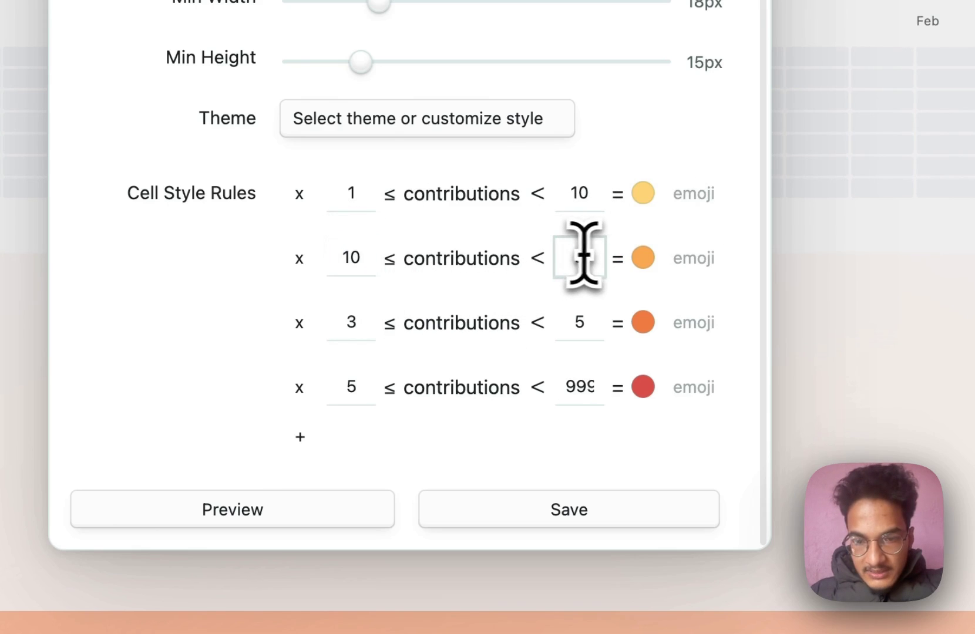
type("20")
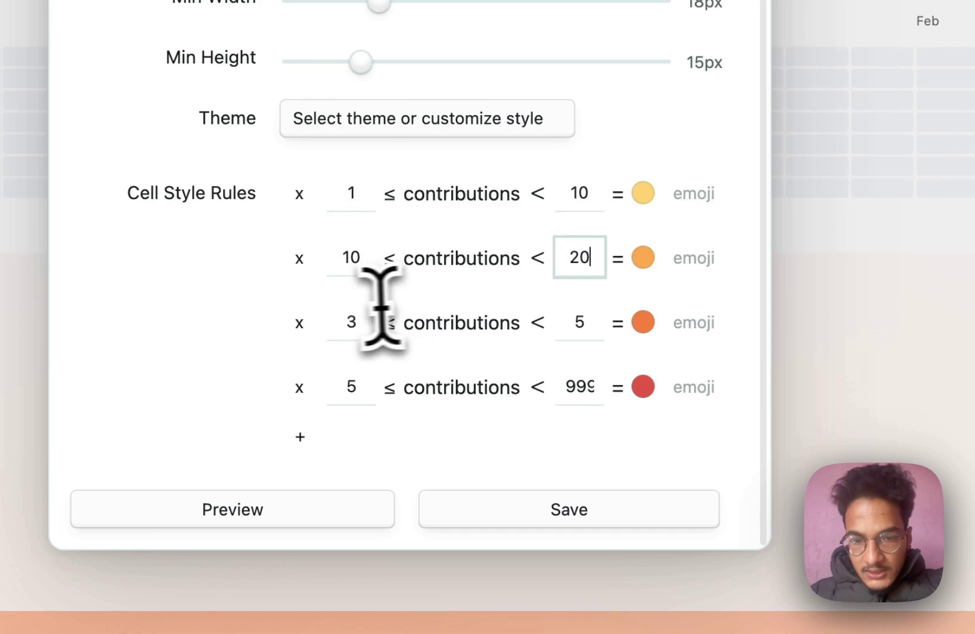
- Set the third cell style rule to 20 ≤ contributions < 30 and the fourth to 30 ≤ contributions < 50
left_click(349, 317)
key("BackSpace")
type("20")
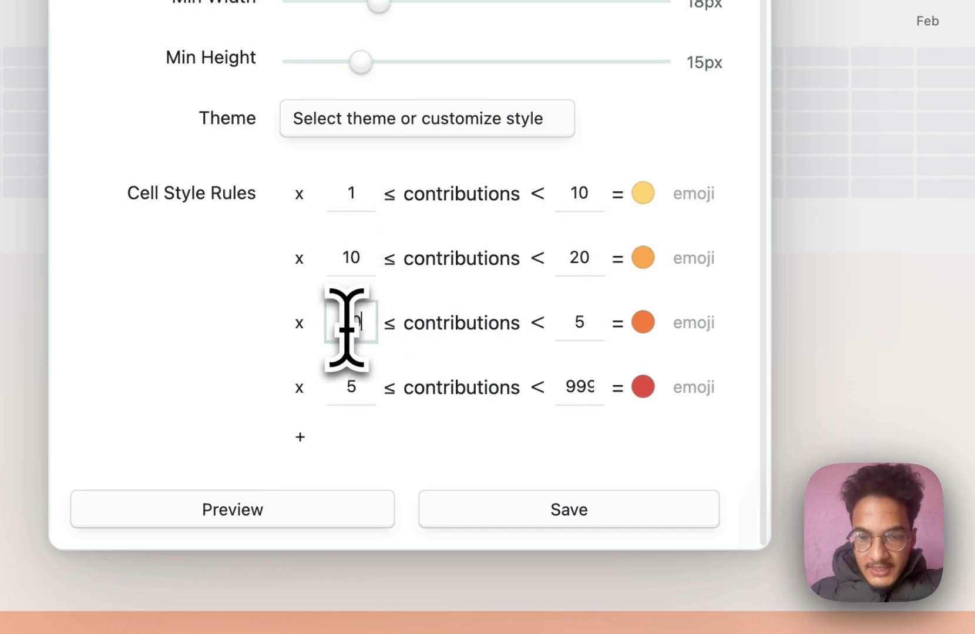
left_click(573, 325)
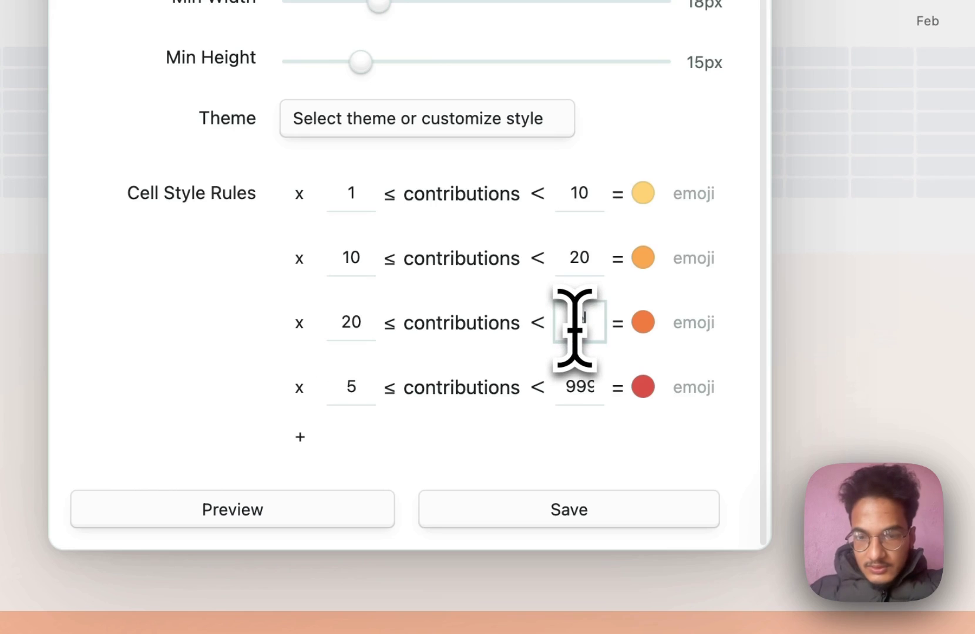
left_click(354, 388)
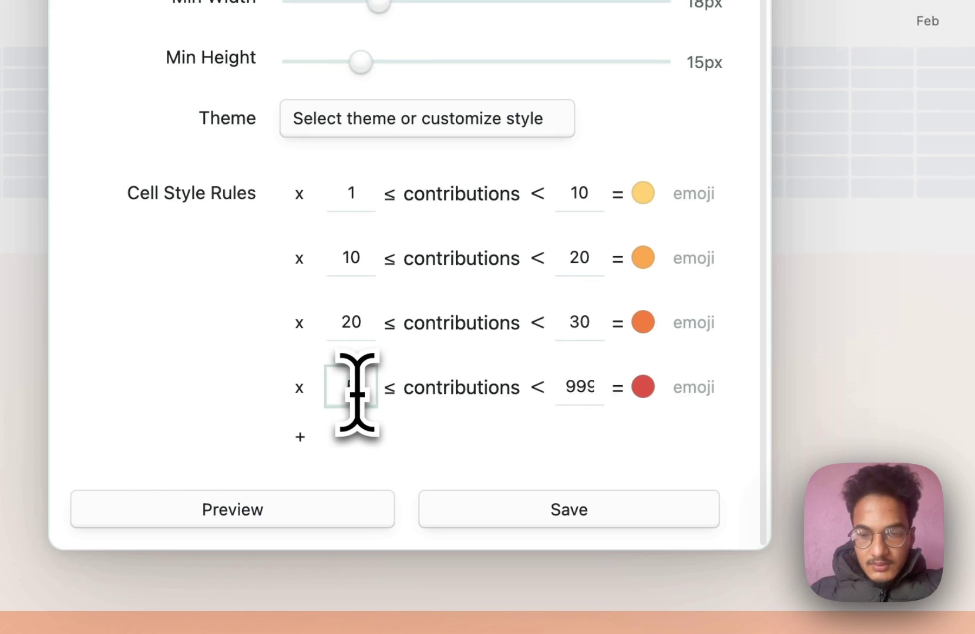
type("30")
left_click(575, 386)
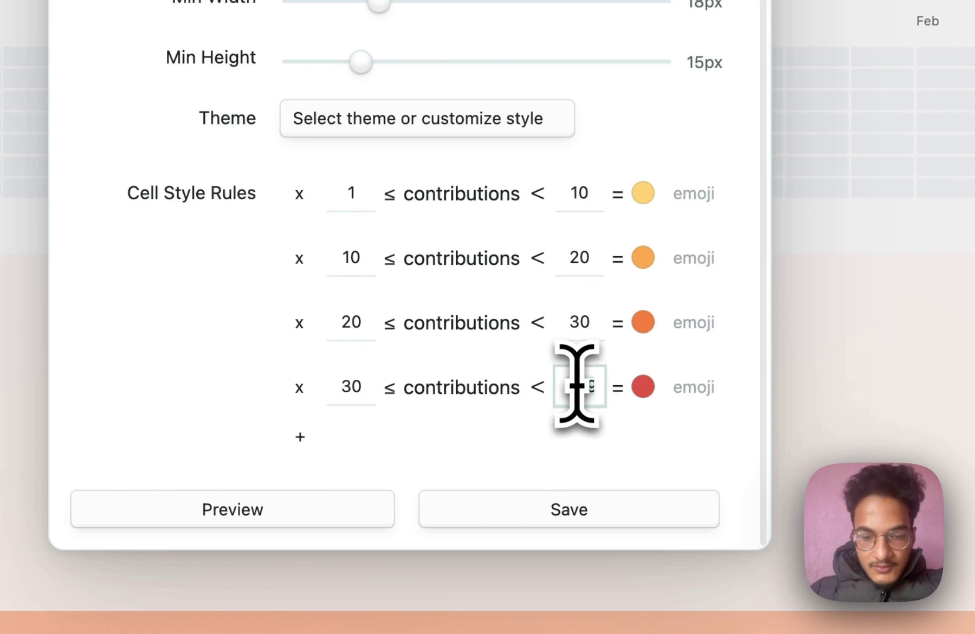
type("50")
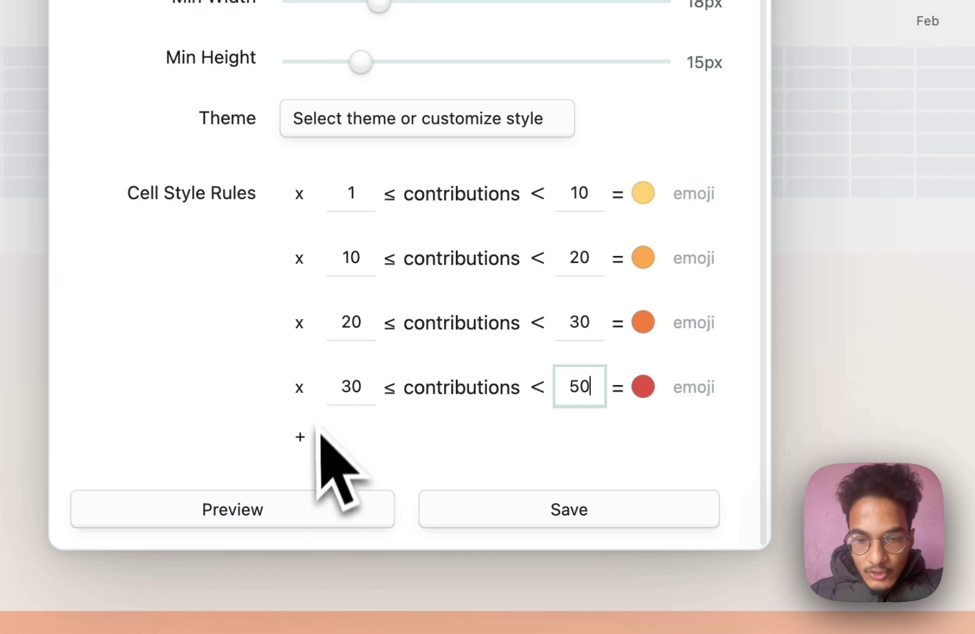
- Add a fifth cell style rule covering 50 ≤ contributions < 100
left_click(300, 436)
scroll(326, 464, "down", 2)
left_click(358, 399)
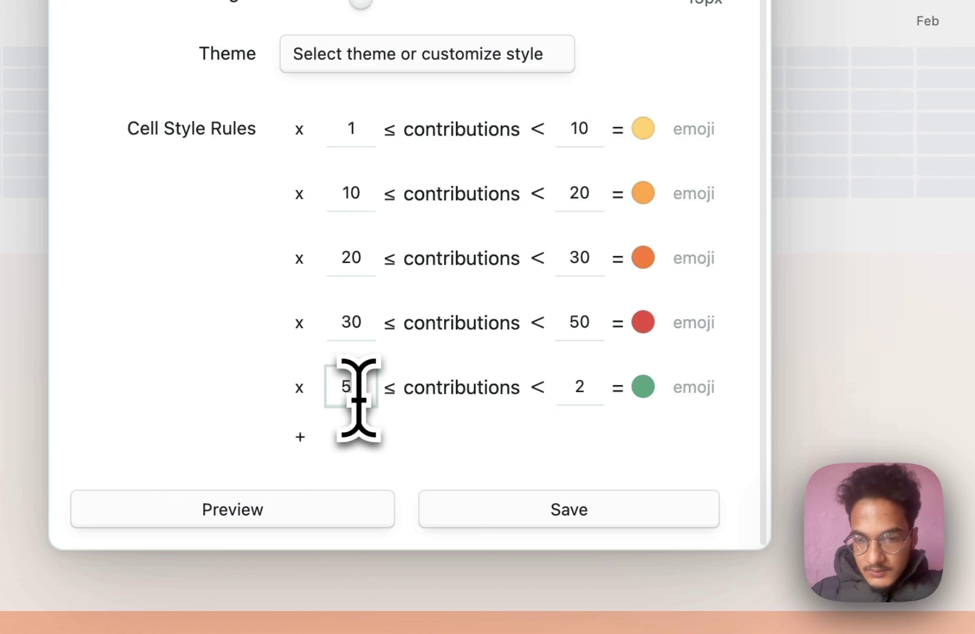
type("0")
left_click(576, 390)
type("100")
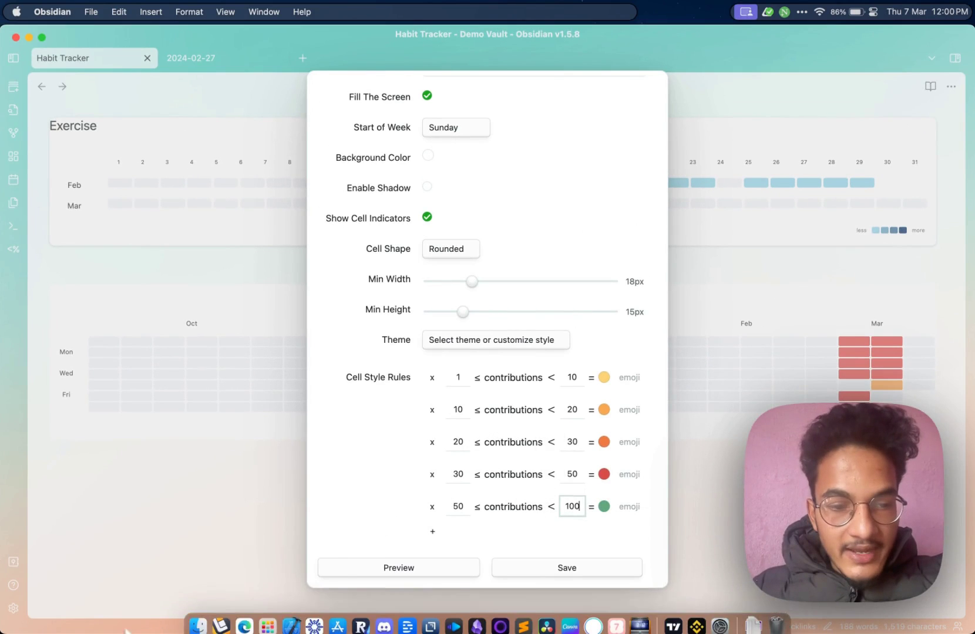
- Switch to Microsoft Edge to browse the popular color palettes on color-hex.com, and return to the Obsidian style settings
left_click(245, 626)
type("colo")
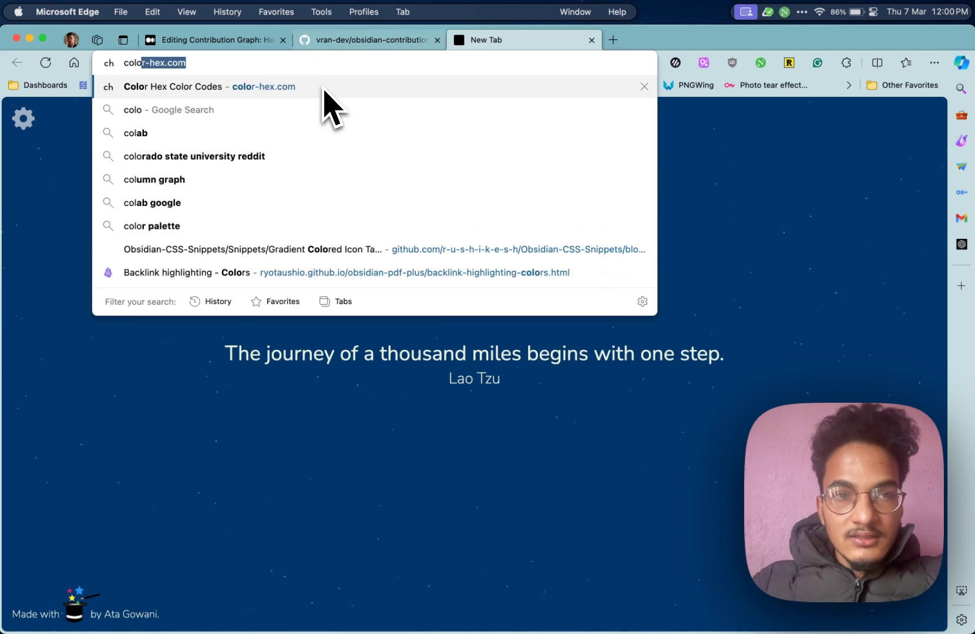
type("r")
key("Return")
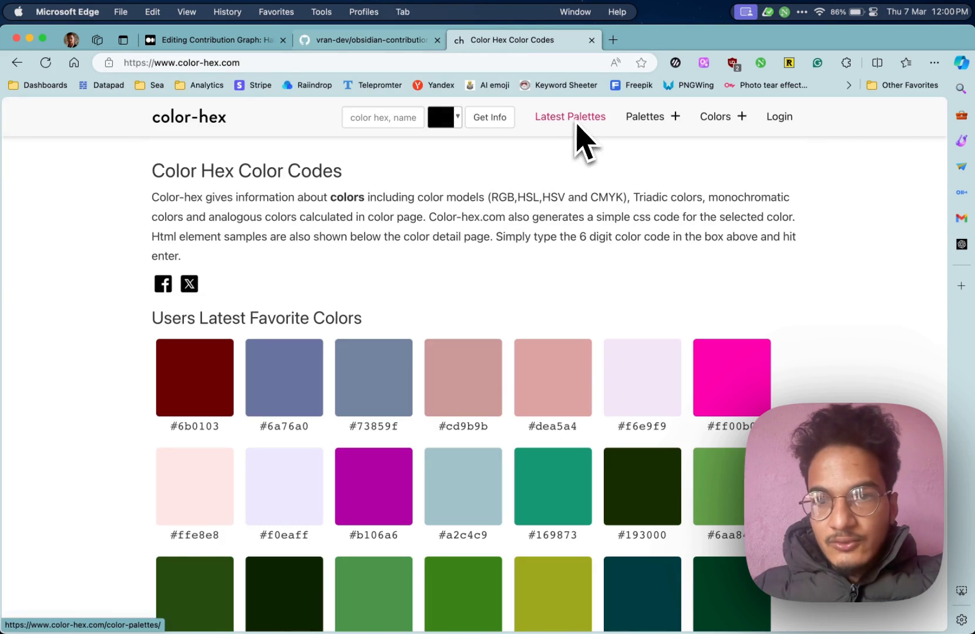
left_click(641, 117)
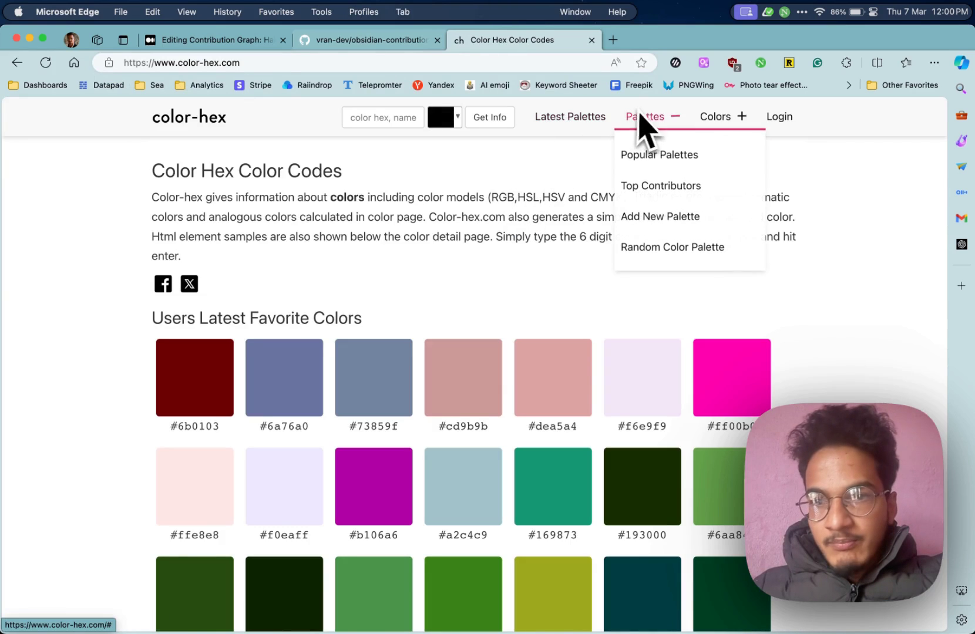
left_click(661, 154)
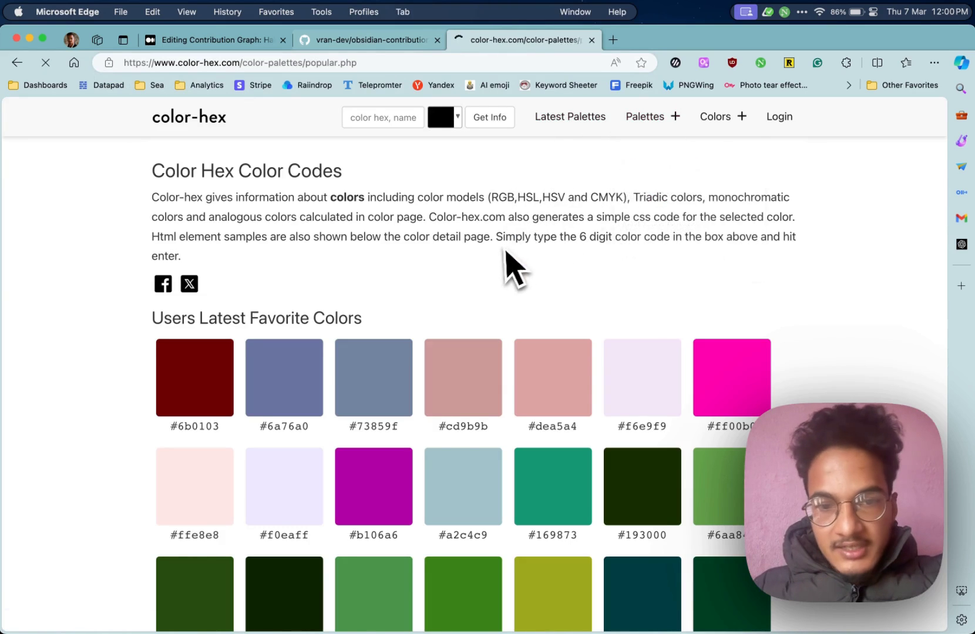
scroll(505, 266, "down", 10)
scroll(657, 464, "down", 5)
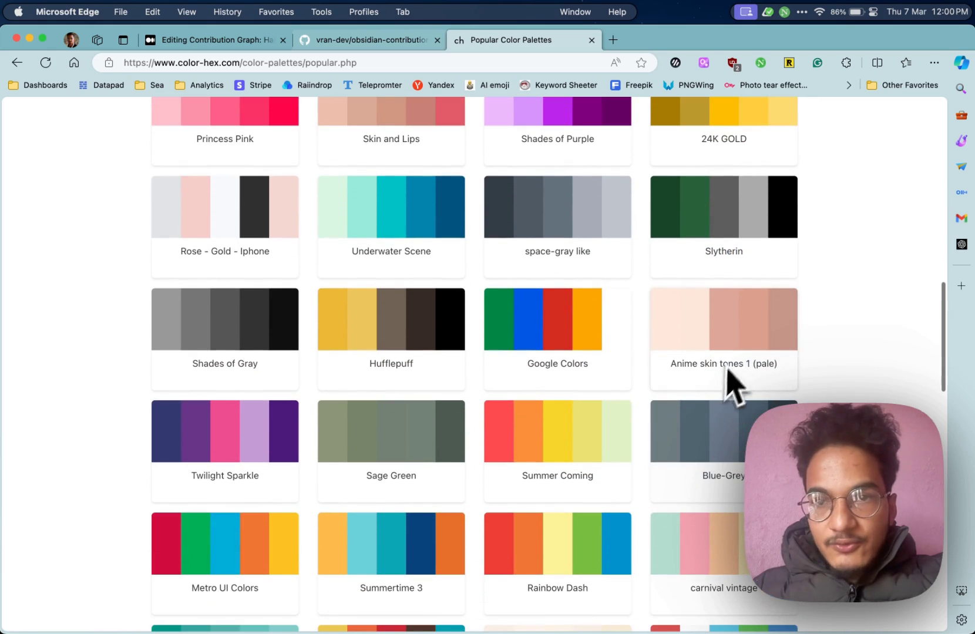
double_click(726, 37)
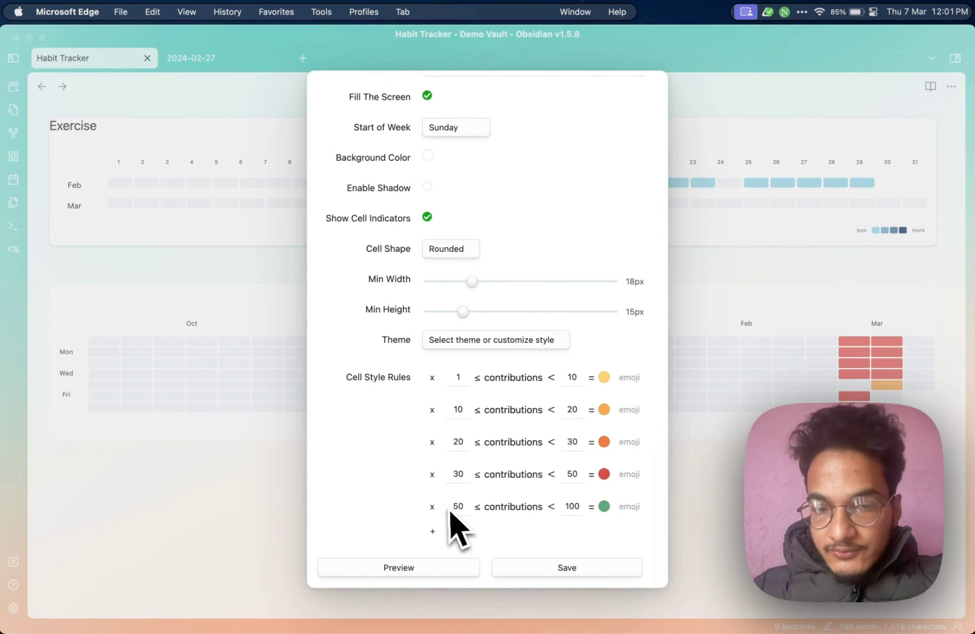
- Save the Reading heatmap's cell style rules and check the recolored cells and their contribution counts
left_click(599, 567)
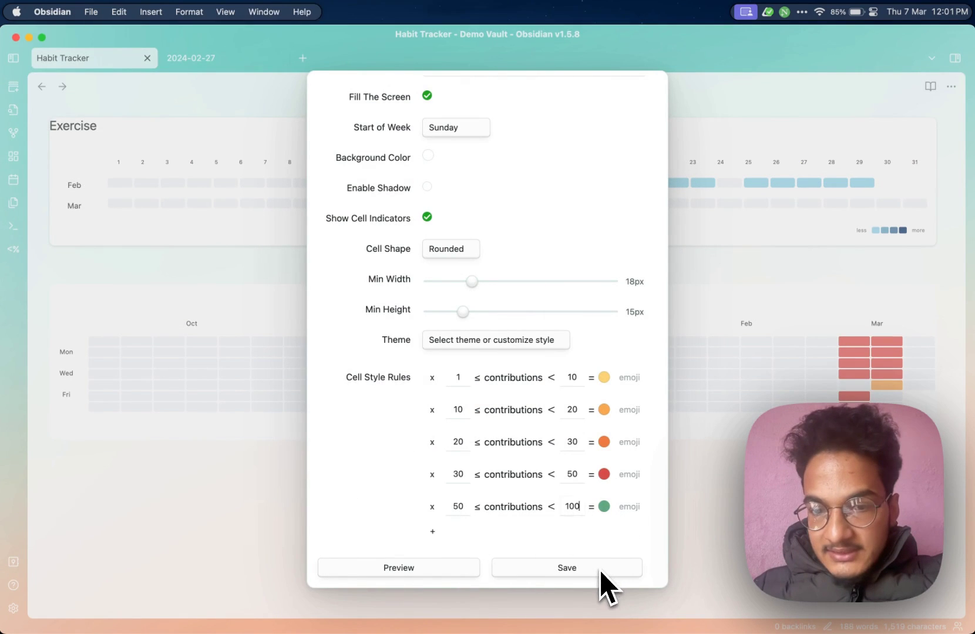
left_click(600, 569)
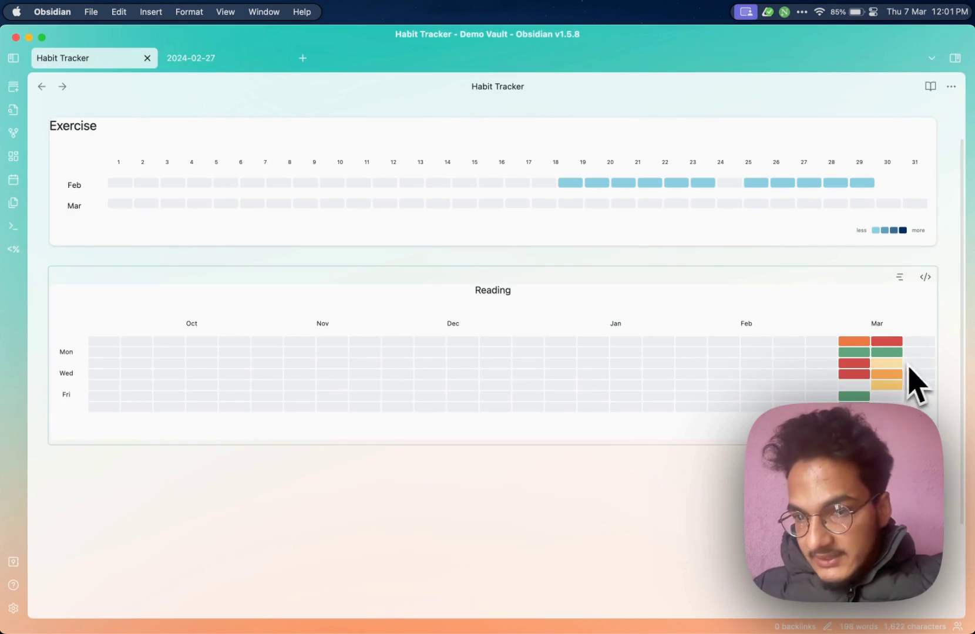
scroll(493, 352, "down", 2)
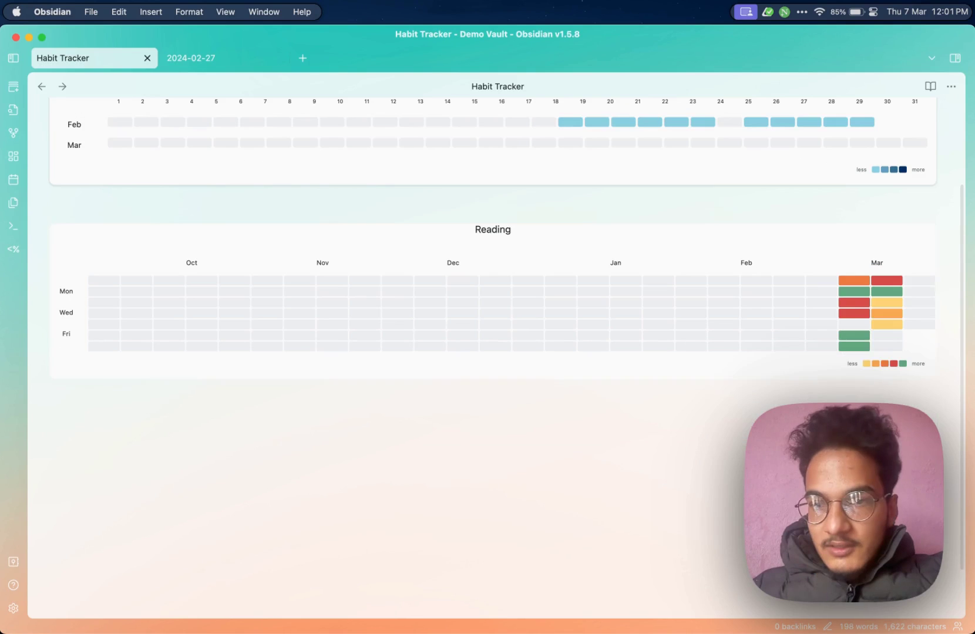
mouse_move(856, 340)
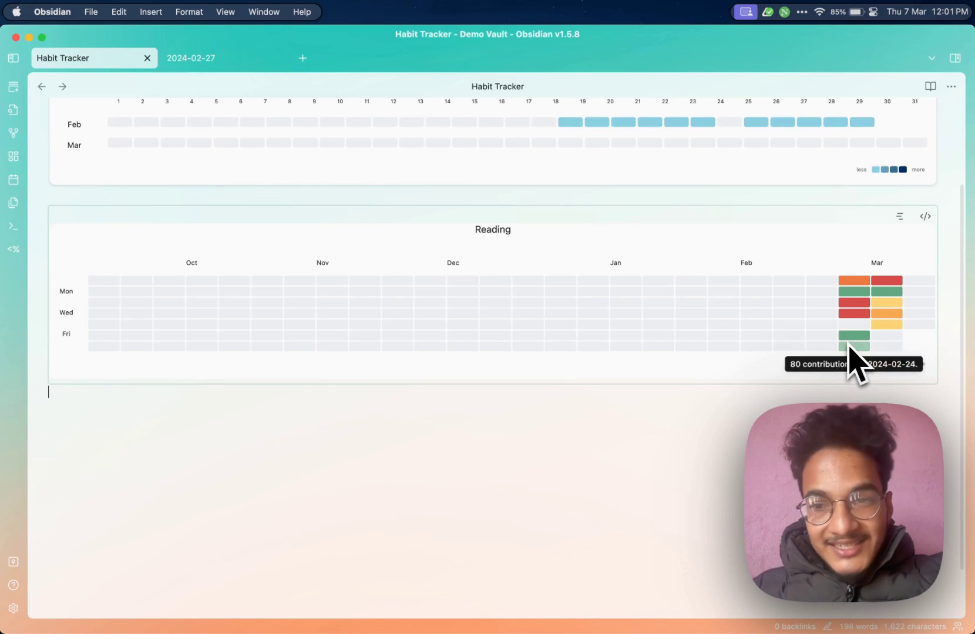
scroll(714, 455, "down", 1)
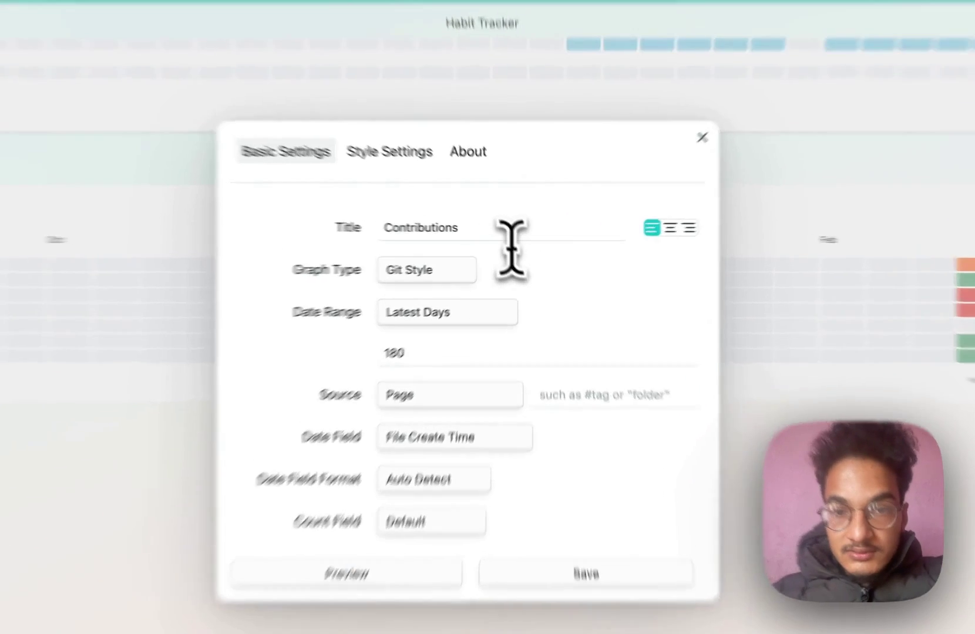
- Title the new contribution graph Files and set it to Month Track covering the latest 60 days
double_click(509, 235)
type("Files")
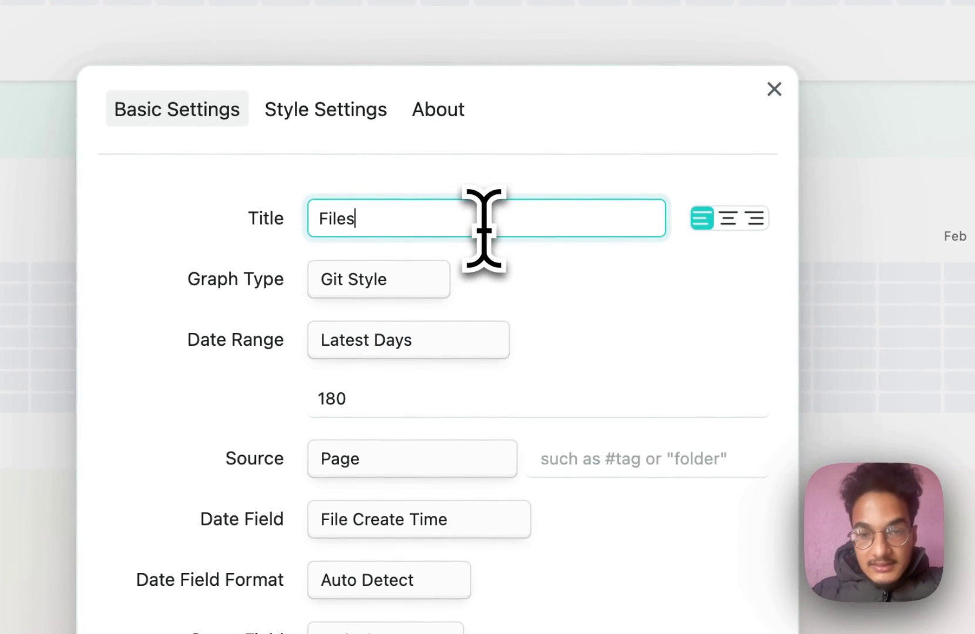
left_click(425, 287)
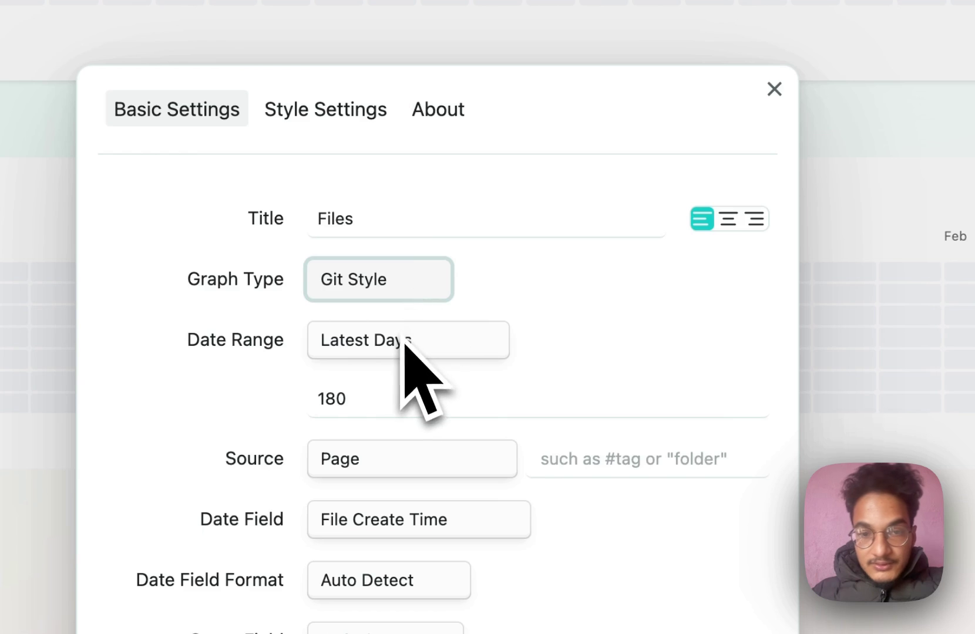
left_click(432, 357)
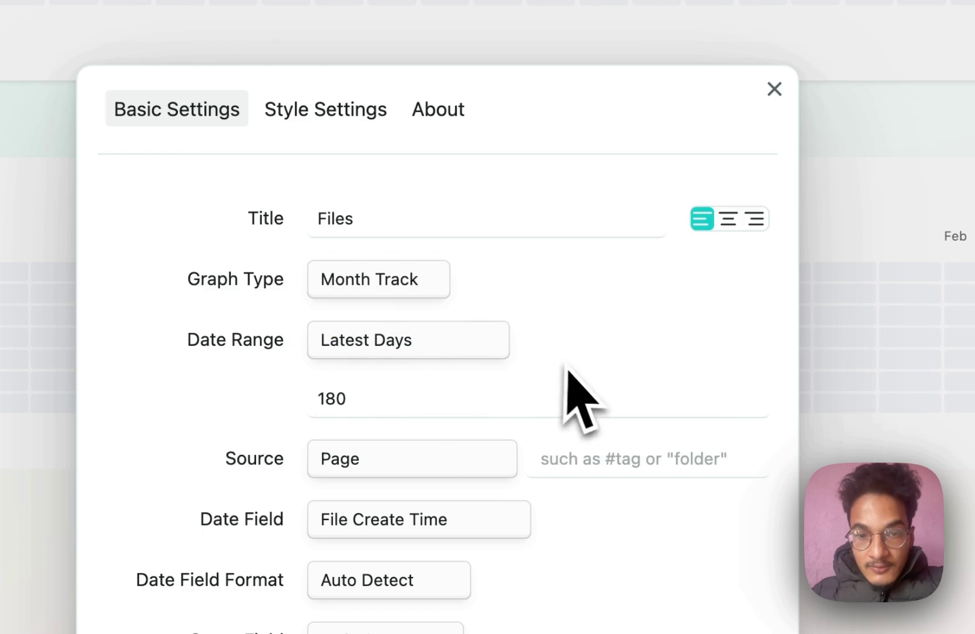
left_click(411, 406)
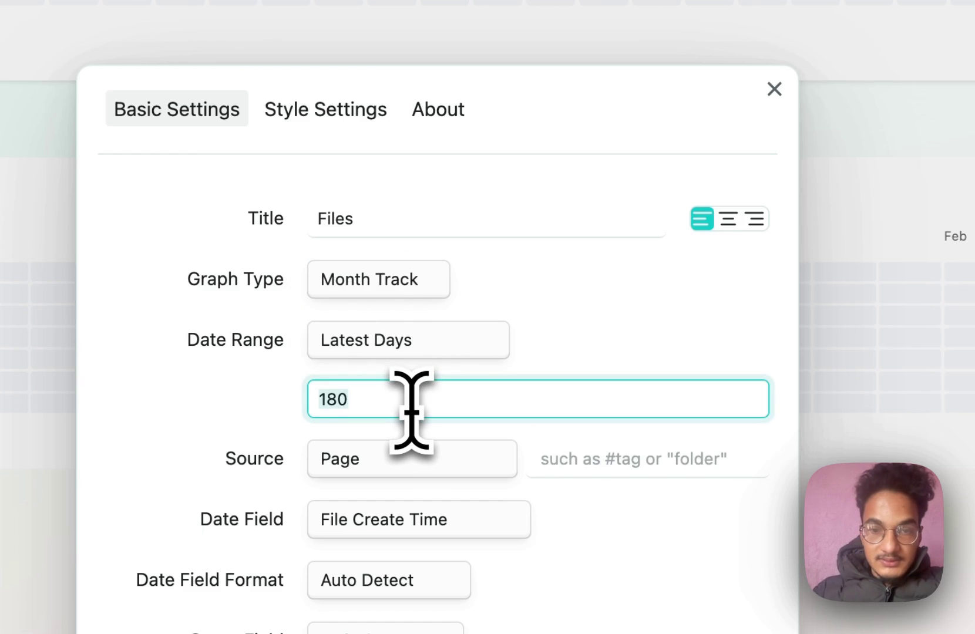
type("60")
left_click(567, 340)
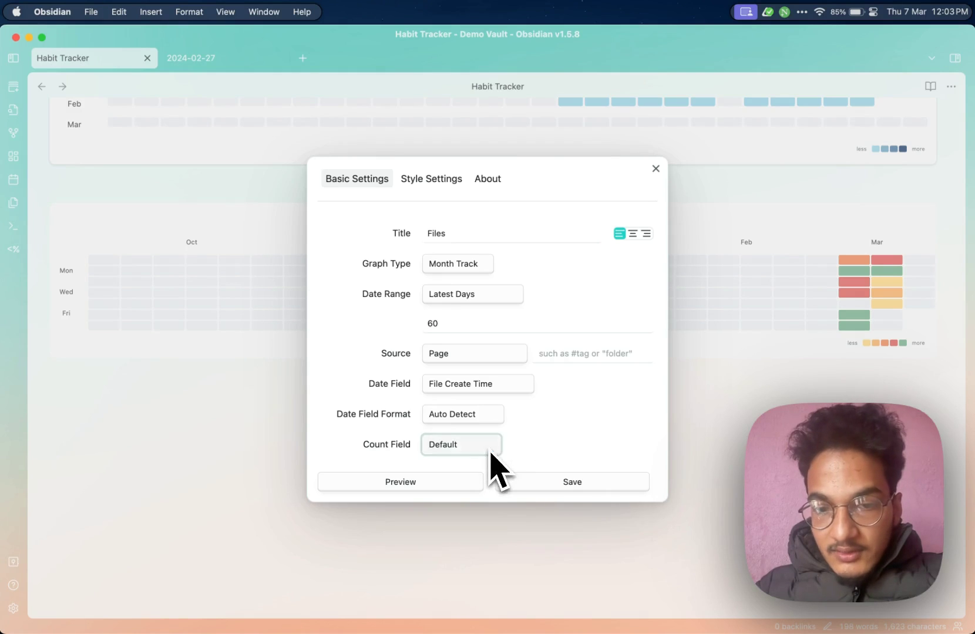
- Preview the Files graph with pages counted by File Create Time, and save it into the note
left_click(476, 483)
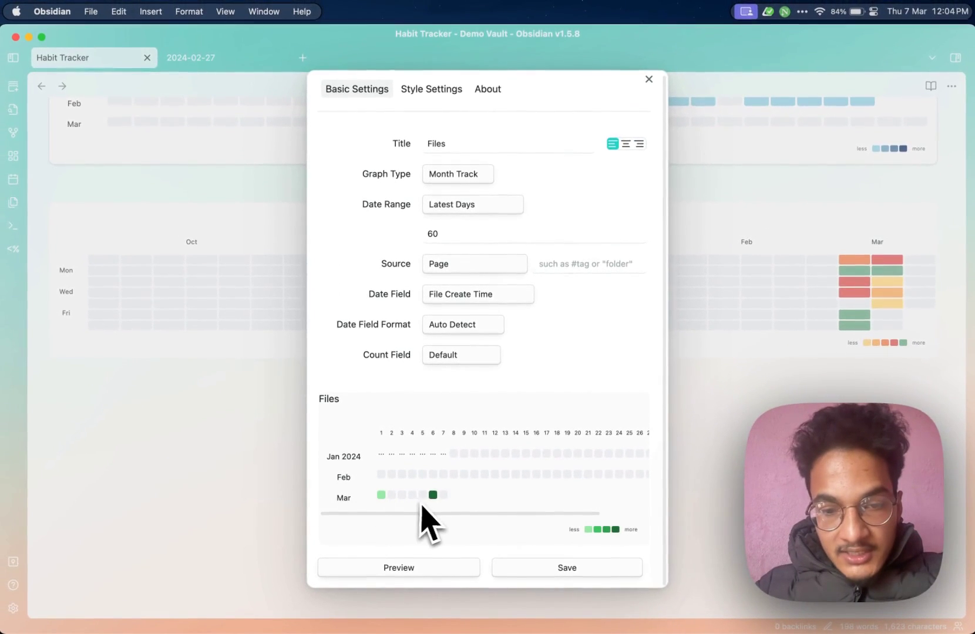
scroll(469, 508, "up", 1)
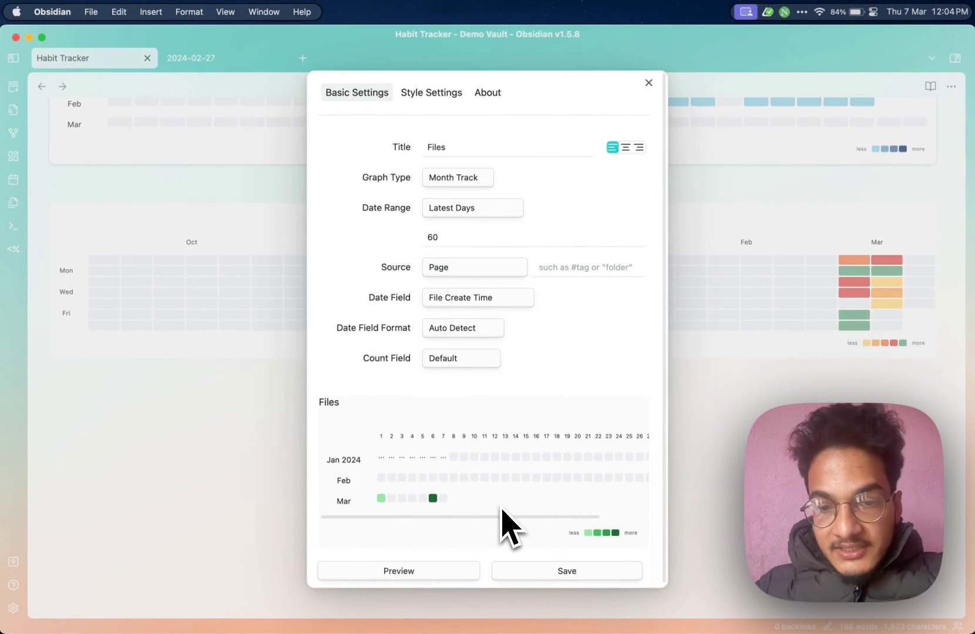
scroll(481, 512, "down", 1)
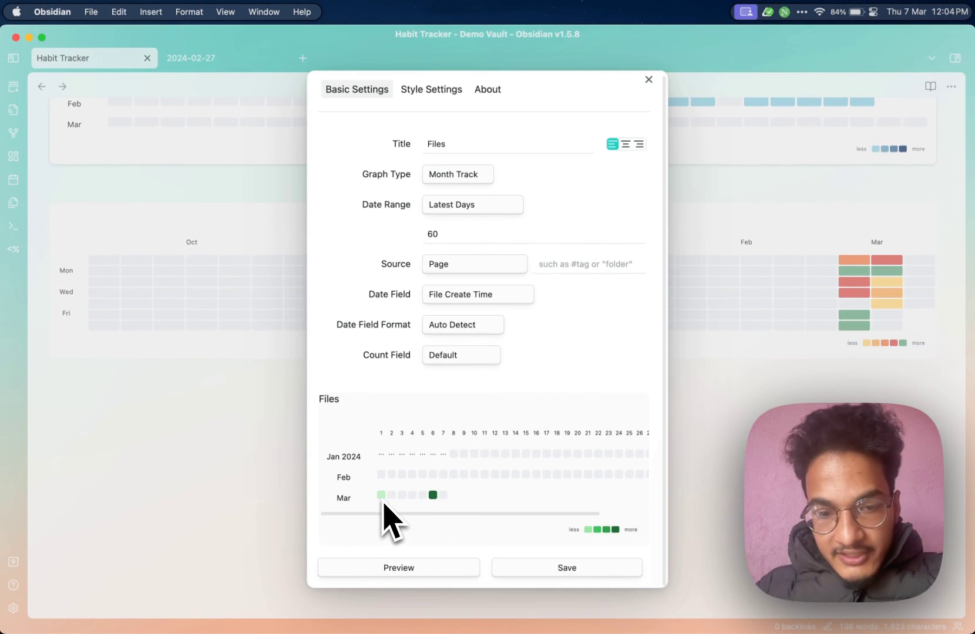
mouse_move(382, 503)
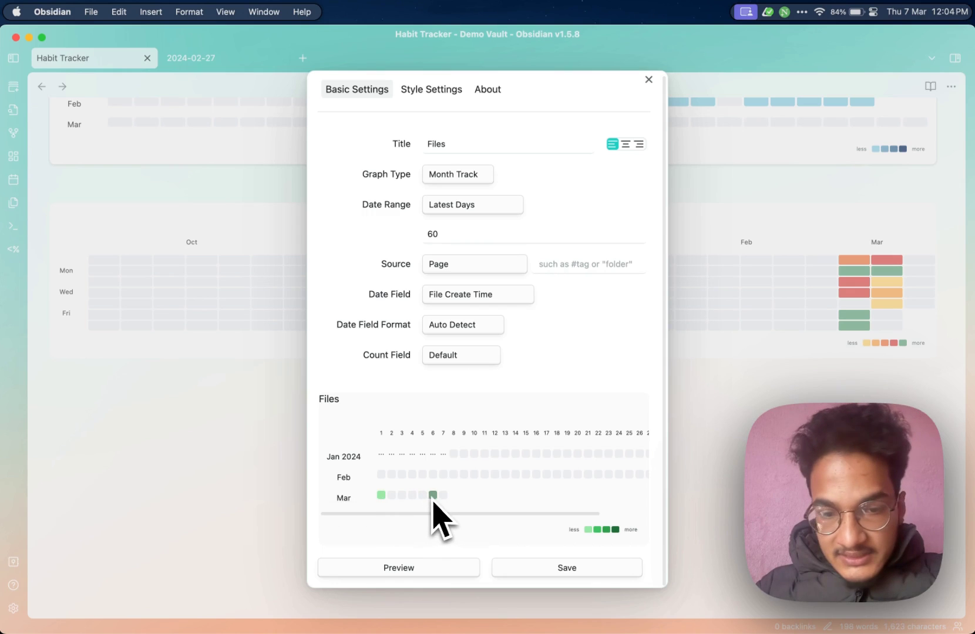
left_click(552, 561)
scroll(550, 583, "down", 5)
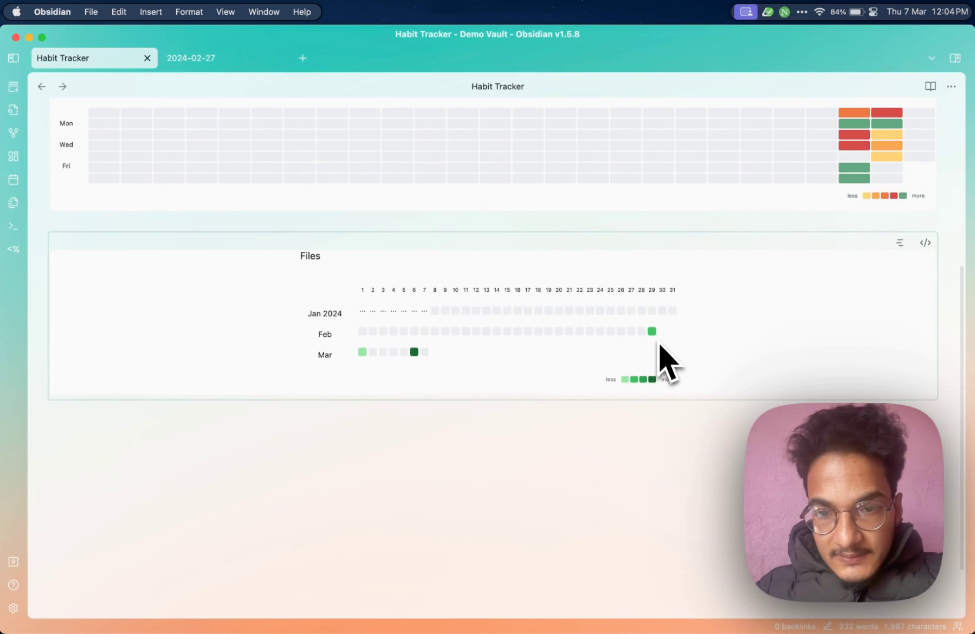
- Check which files were created on 29 February, 1 March and 6 March in the Files heatmap
left_click(653, 334)
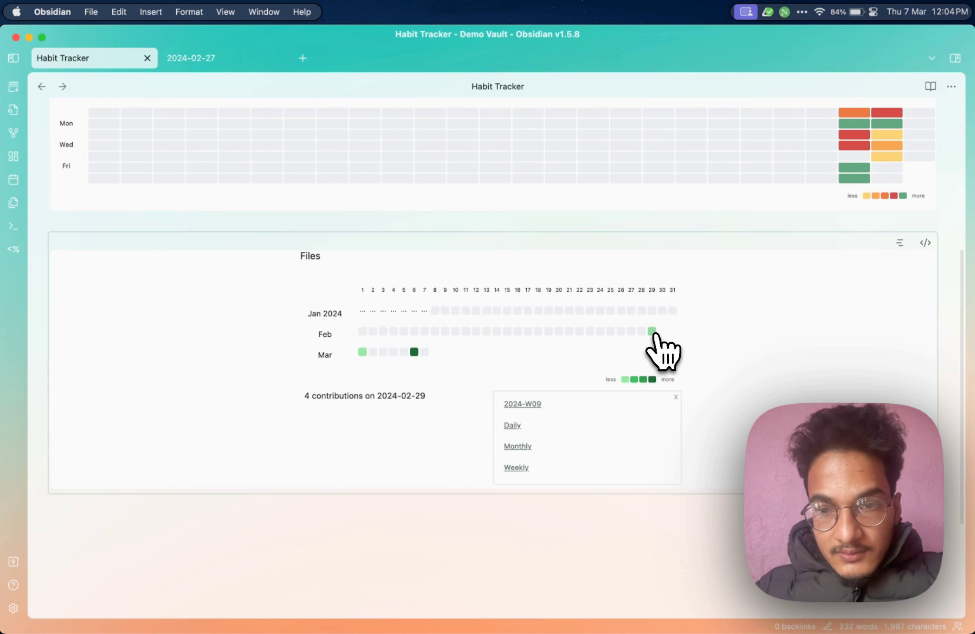
left_click(676, 397)
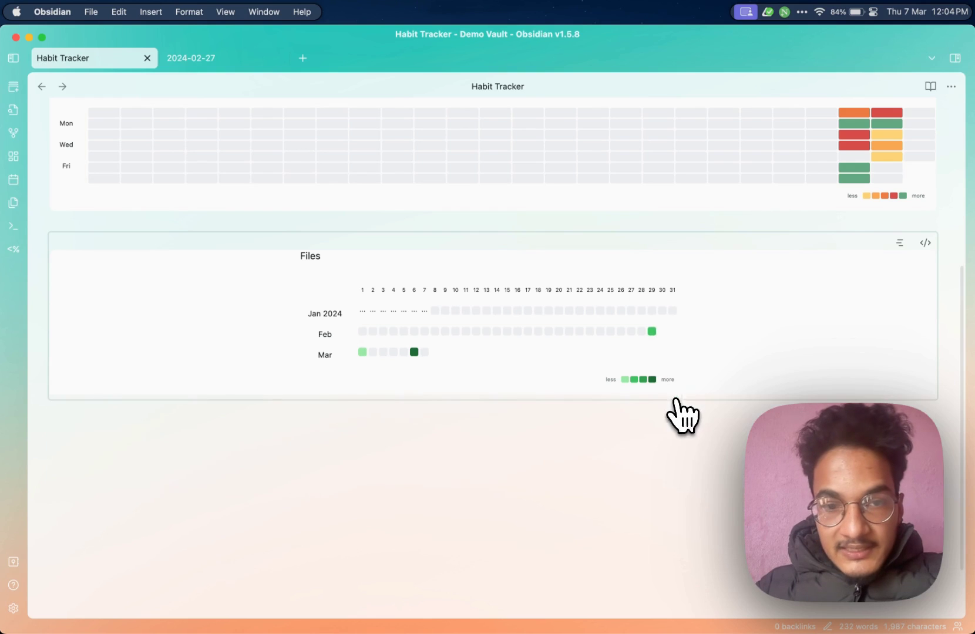
left_click(362, 352)
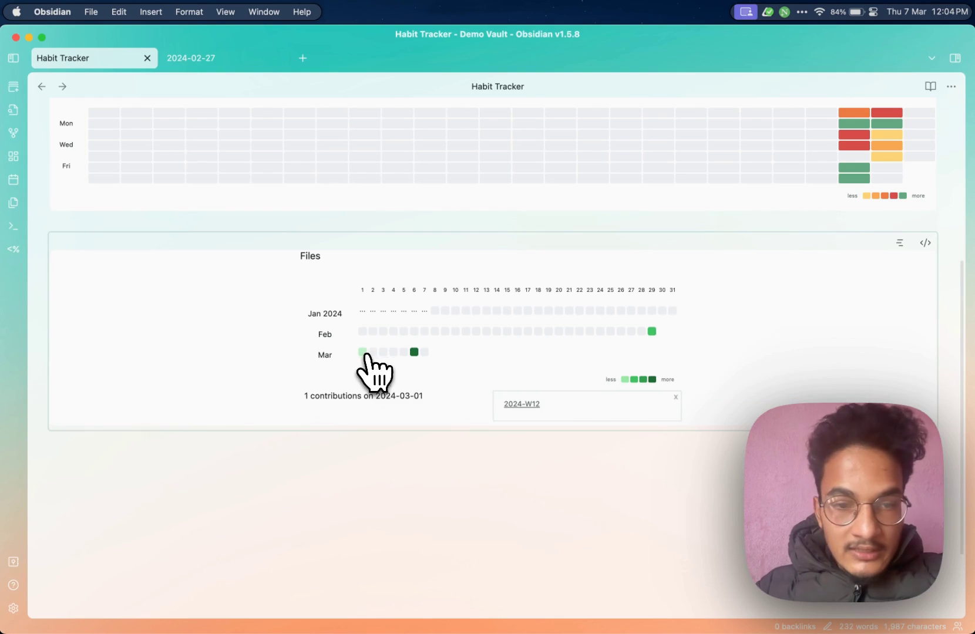
left_click(415, 353)
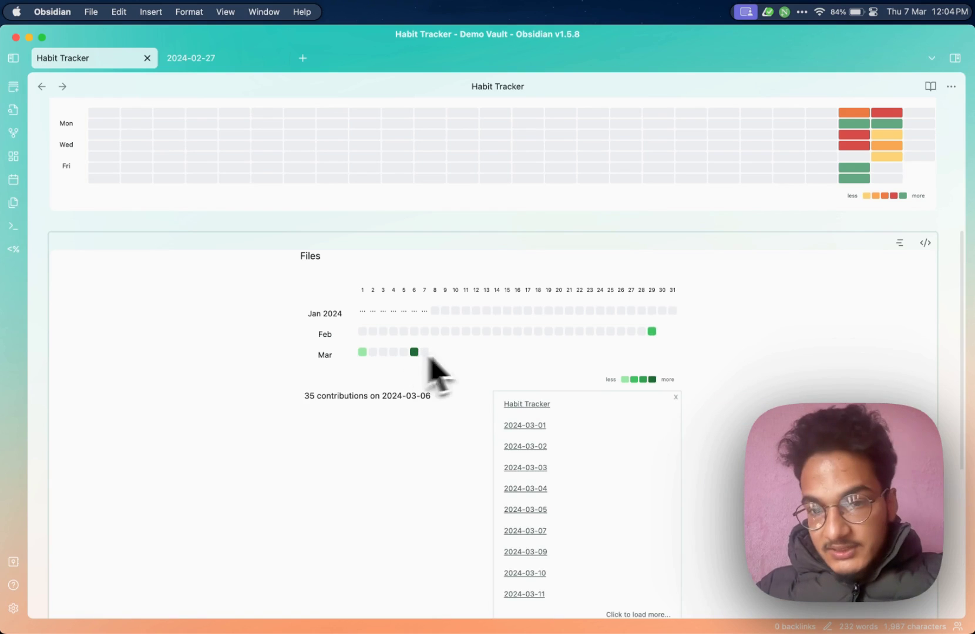
left_click(676, 397)
- Turn on Fill The Screen and Enable Shadow in the Files heatmap's style settings
left_click(899, 242)
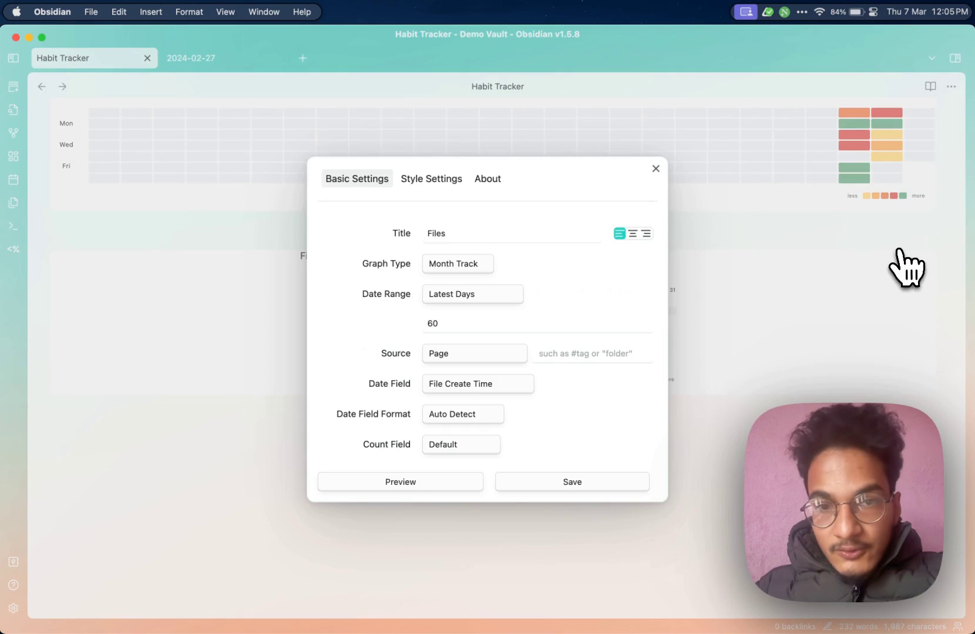
left_click(424, 176)
left_click(427, 232)
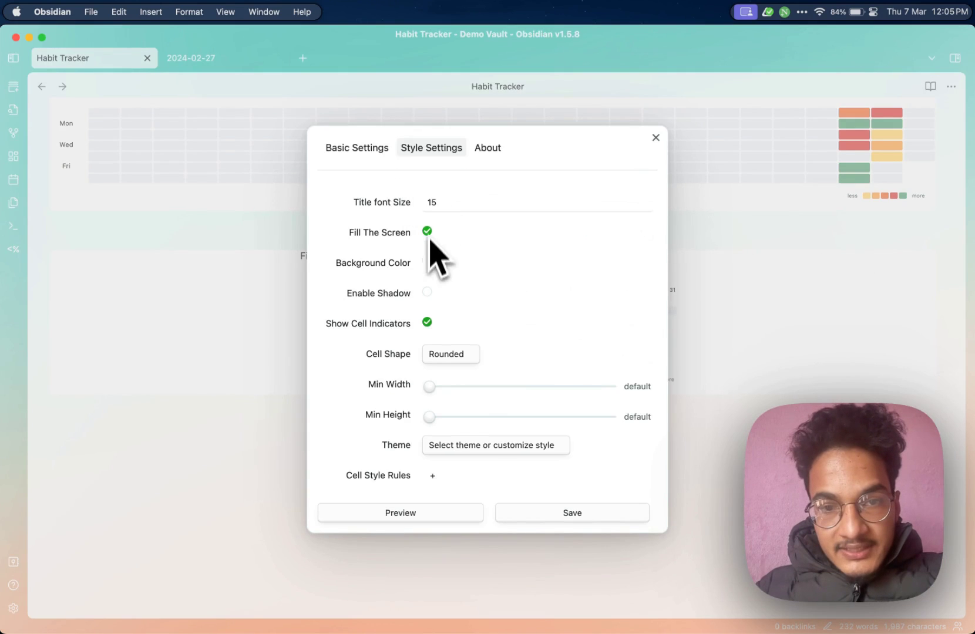
left_click(428, 262)
left_click(525, 284)
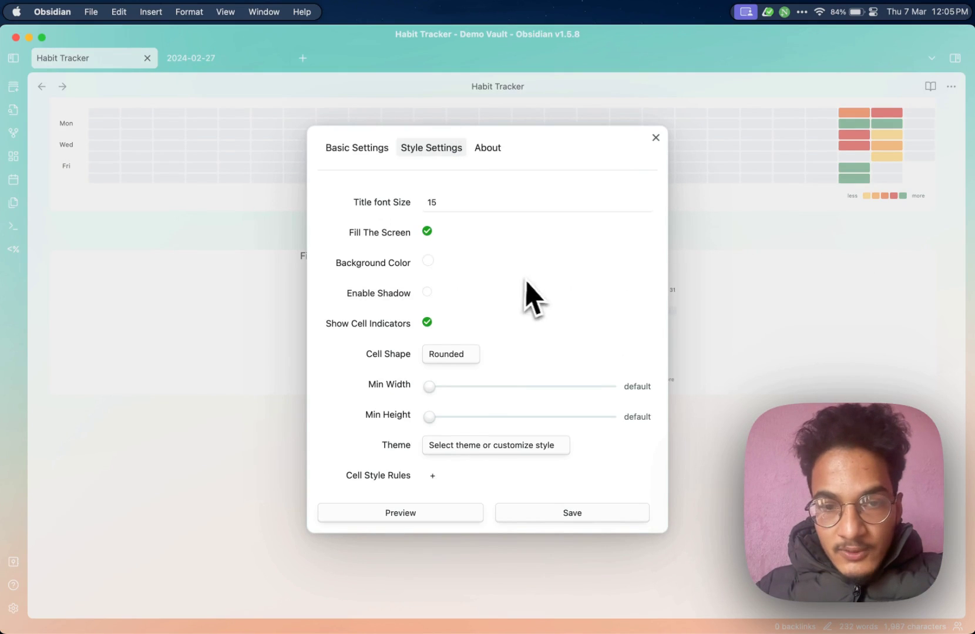
left_click(427, 291)
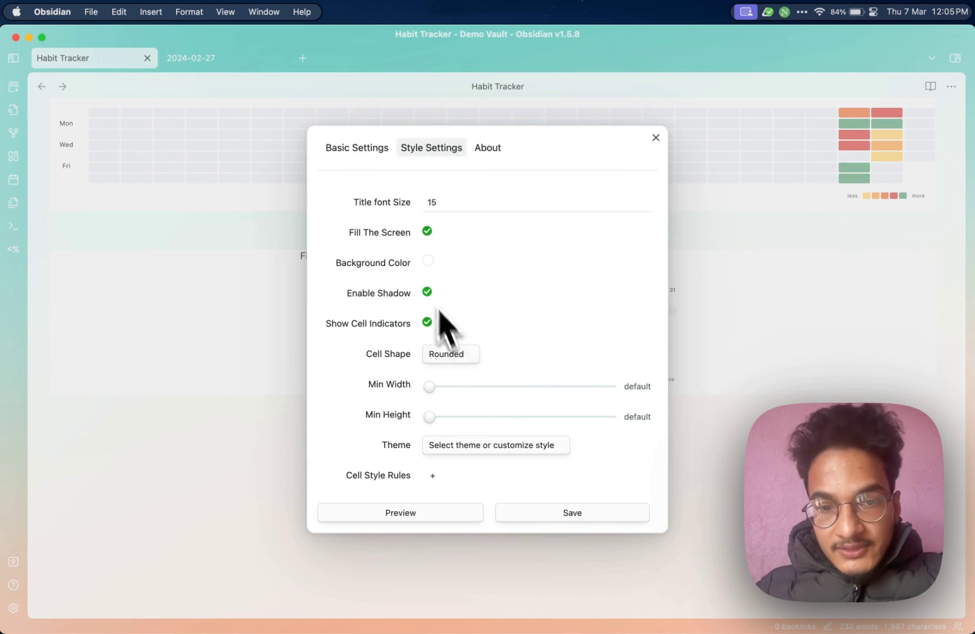
- Give the Files heatmap the Ocean theme with a 24 px minimum width and 19 px minimum height, and save
left_click(505, 445)
left_click(509, 476)
scroll(513, 487, "down", 1)
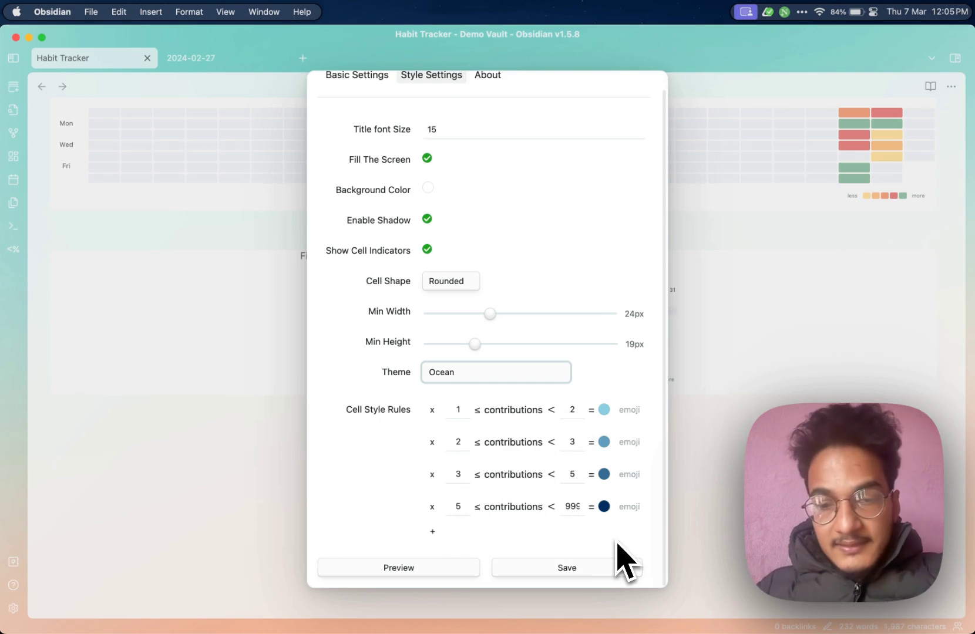
left_click(611, 567)
scroll(592, 469, "down", 2)
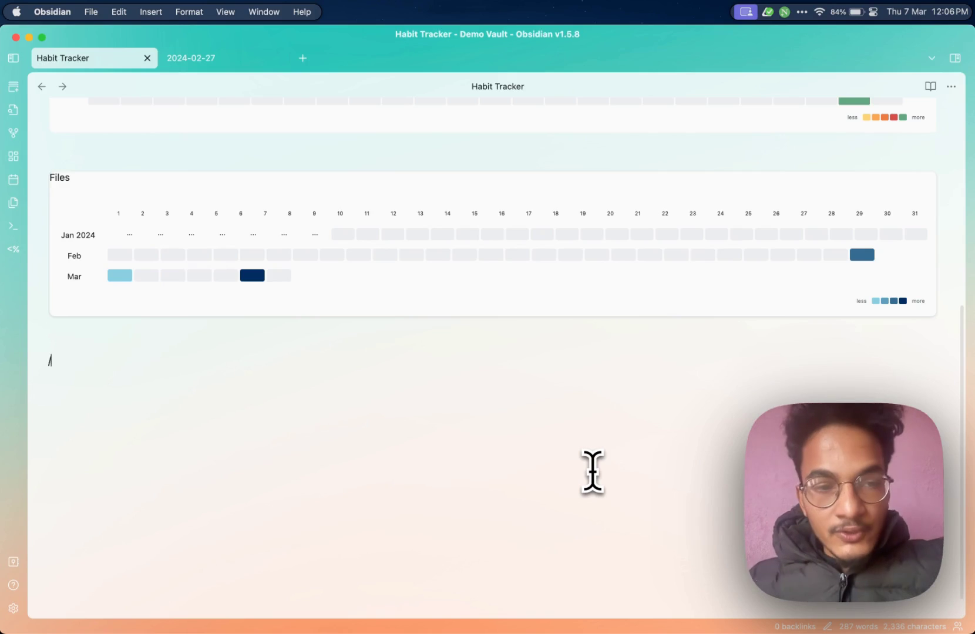
- Run the Contribution Graph: Add Heatmap command to start another heatmap below the Files graph
key("super+p")
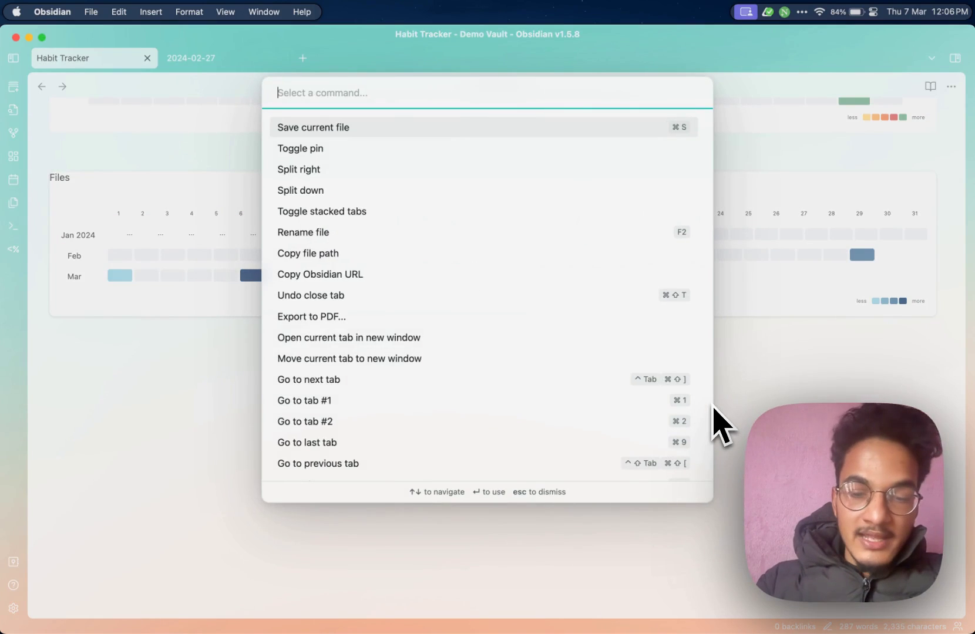
type("com")
key("BackSpace")
key("BackSpace")
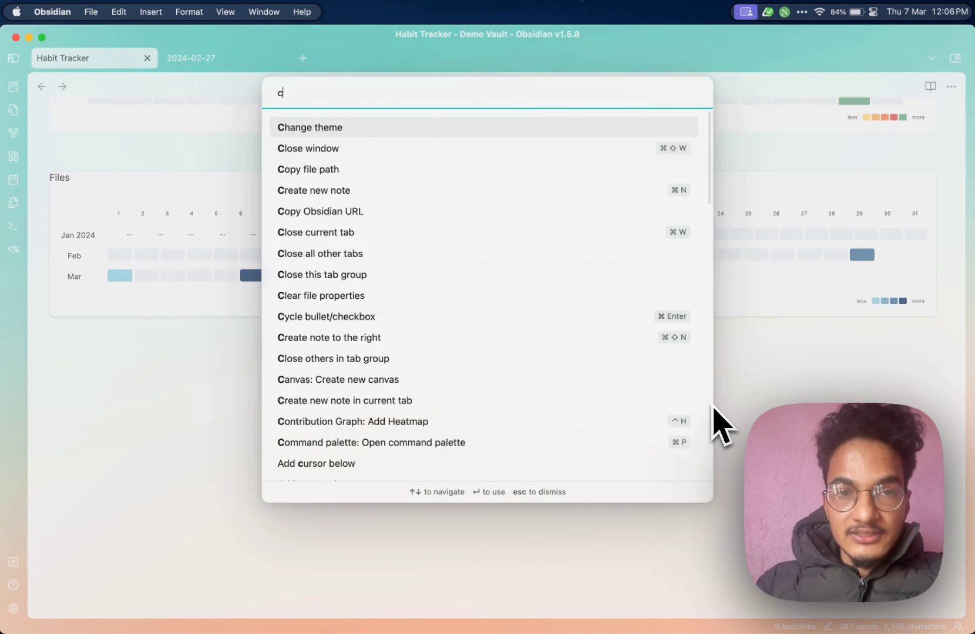
type("ontr")
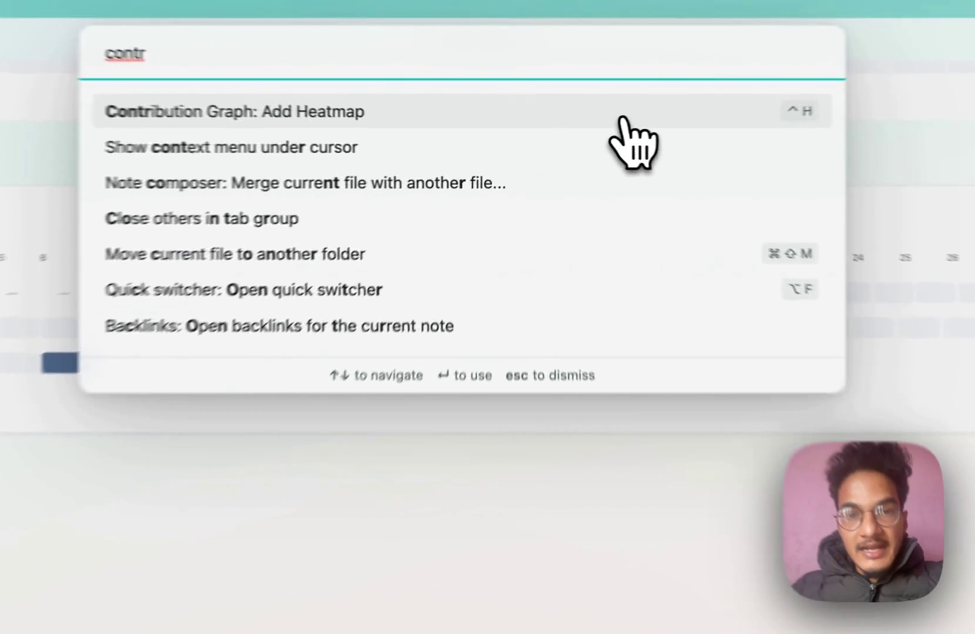
left_click(587, 129)
- Title the new heatmap Tasks with centered alignment and keep its graph type as Git Style
left_click(439, 315)
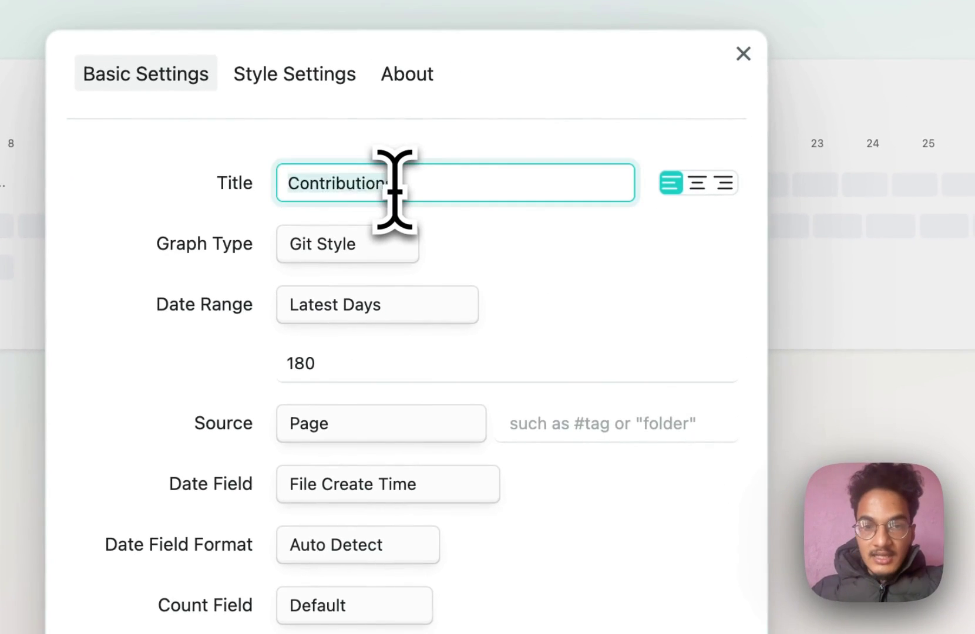
key("super+a")
type("Ga")
key("BackSpace")
key("BackSpace")
type("Tasks")
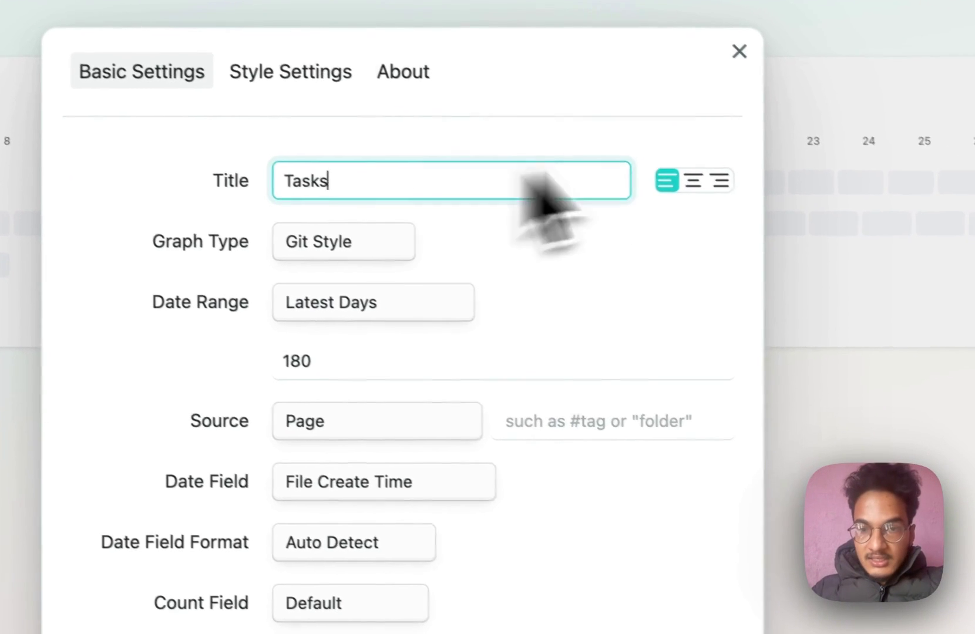
left_click(697, 183)
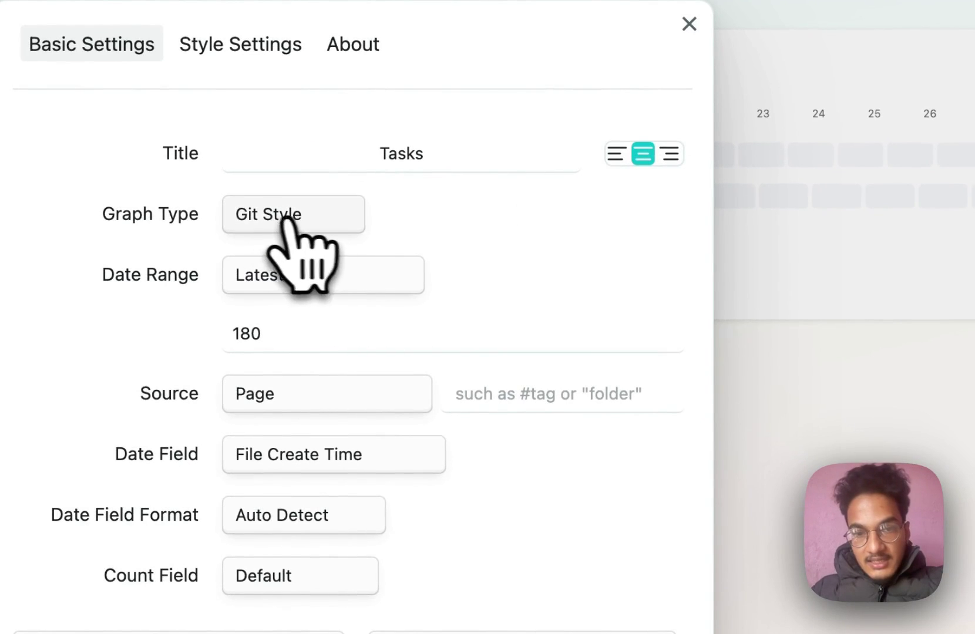
left_click(320, 224)
left_click(420, 259)
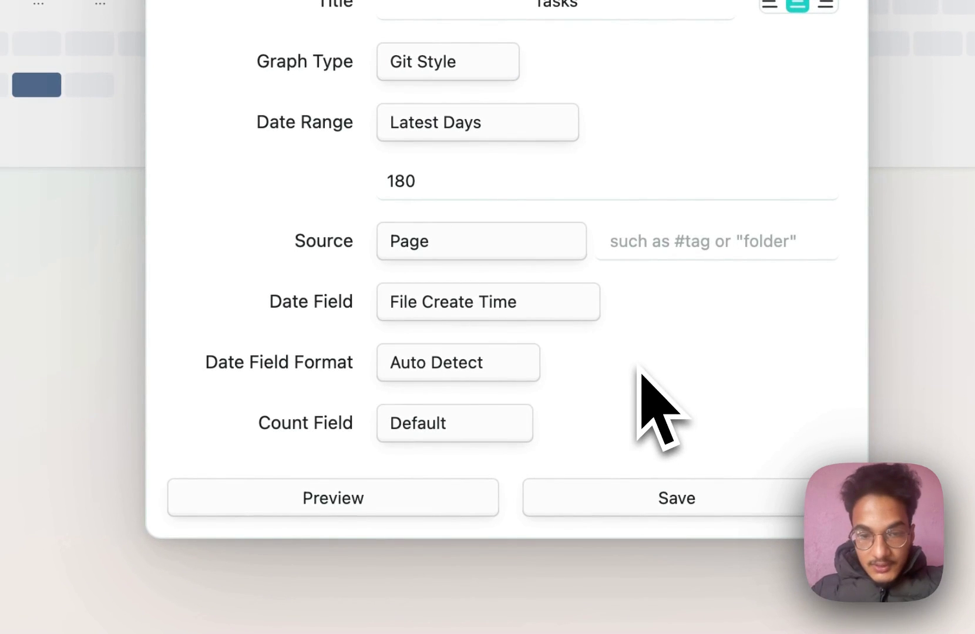
- Set the Tasks heatmap's source to All Task with a filter for Status Is Completed
left_click(418, 249)
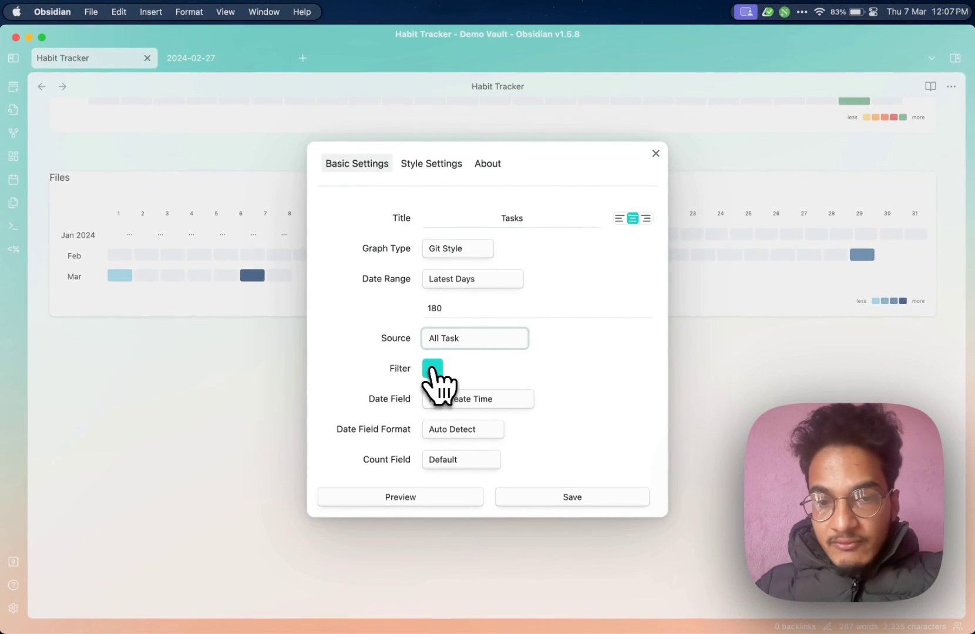
left_click(432, 368)
left_click(452, 357)
left_click(446, 375)
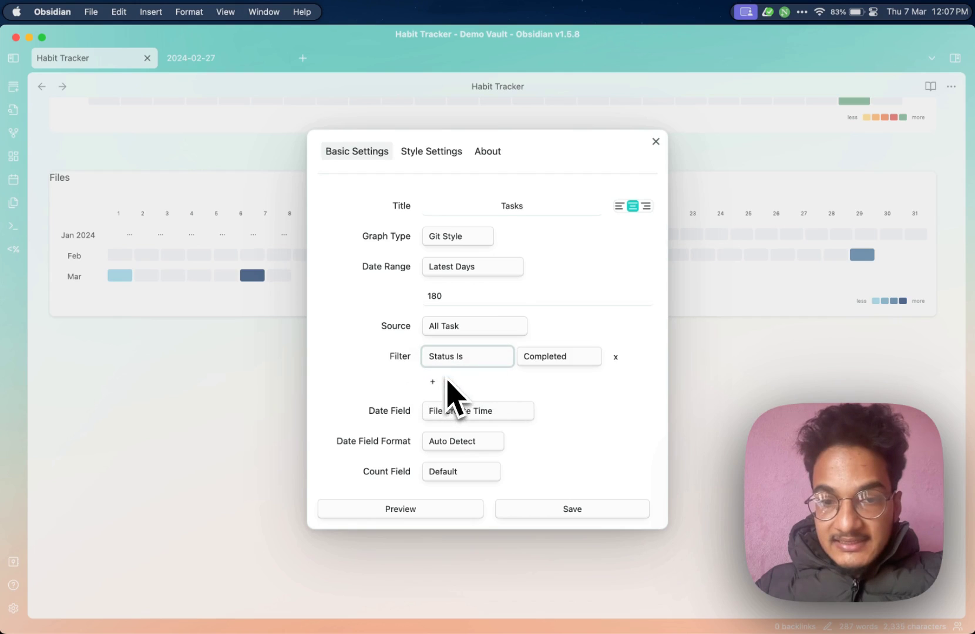
left_click(535, 358)
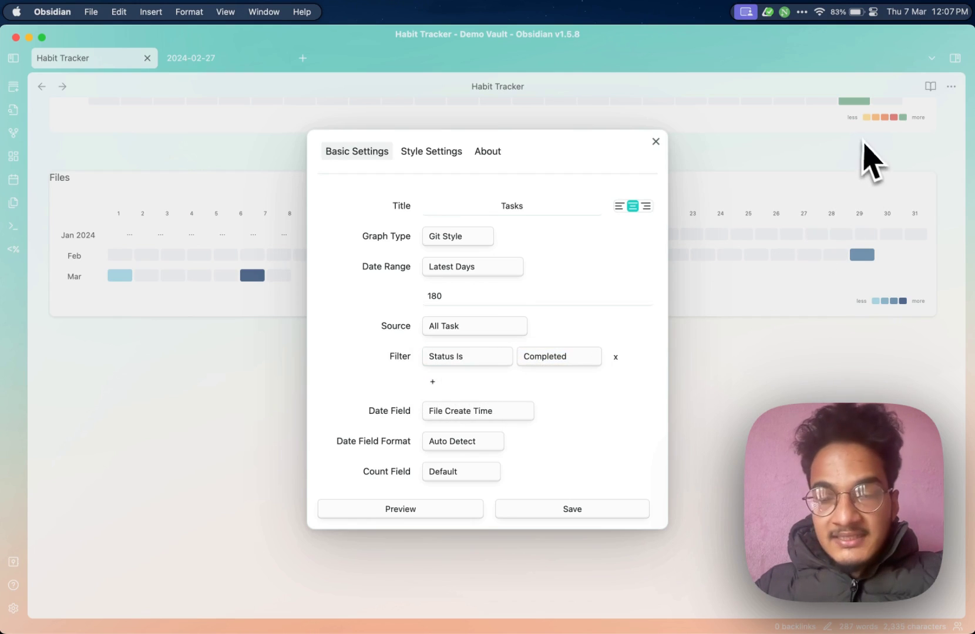
left_click(452, 382)
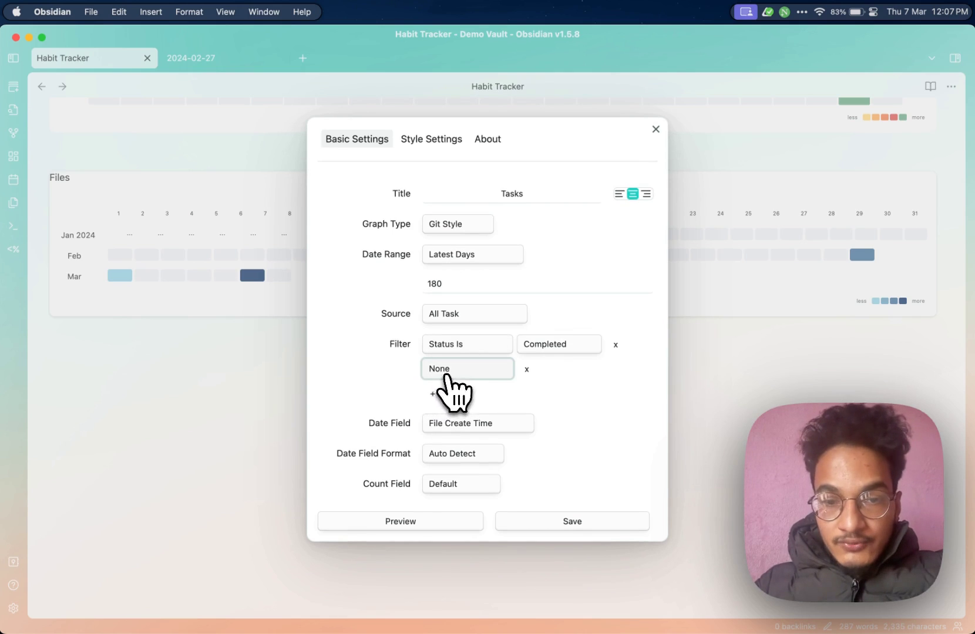
left_click(465, 371)
left_click(485, 412)
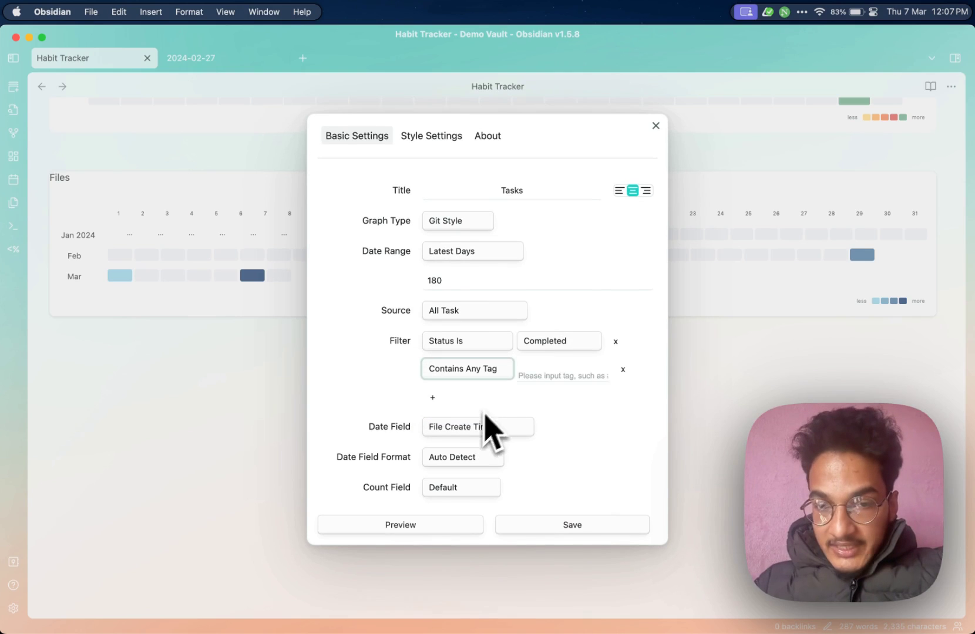
left_click(529, 375)
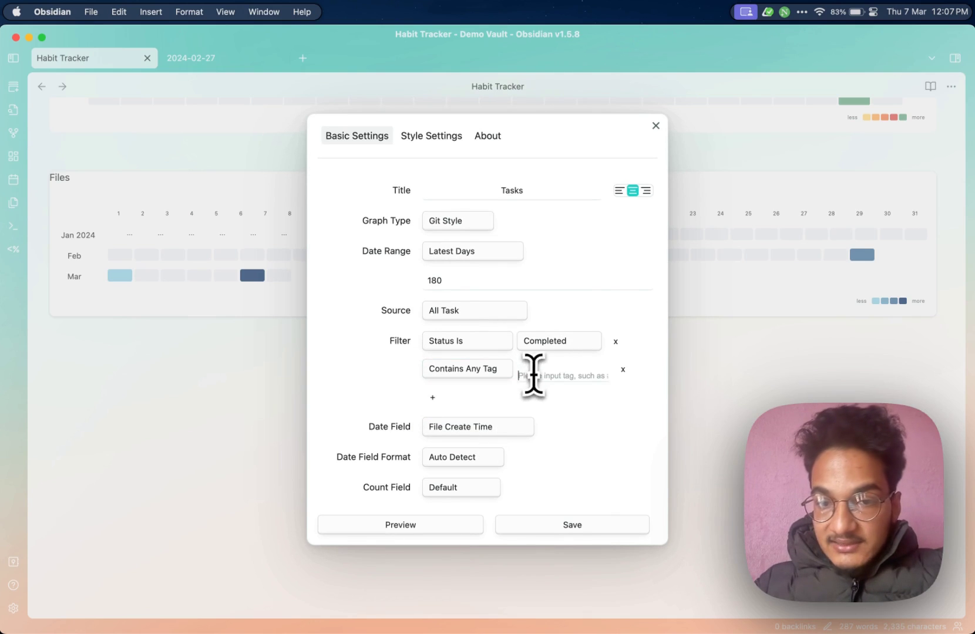
left_click(622, 369)
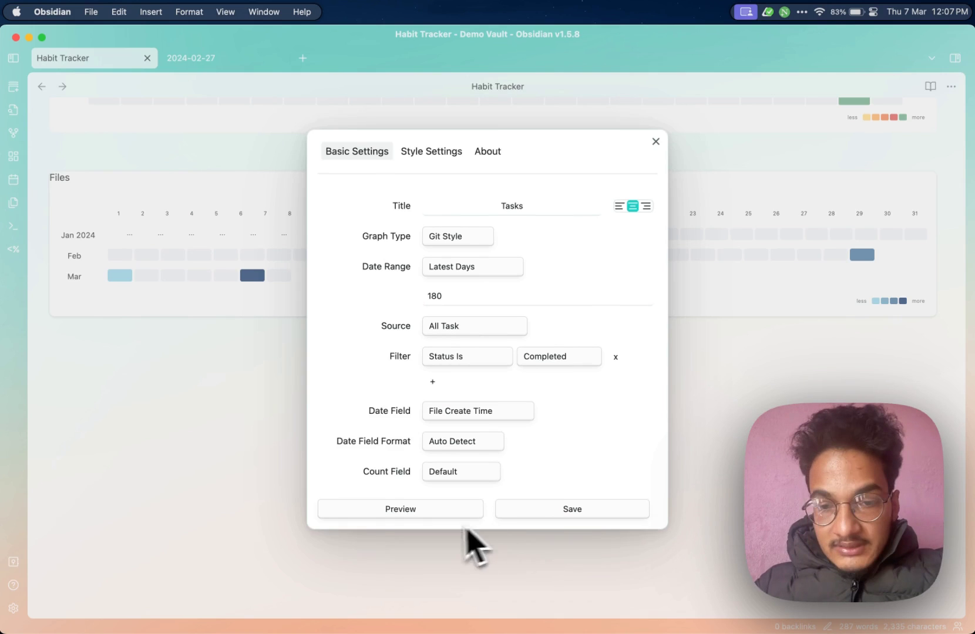
- Preview the Tasks heatmap, save it into the note and look over the whole habit tracker
left_click(432, 513)
scroll(482, 522, "down", 2)
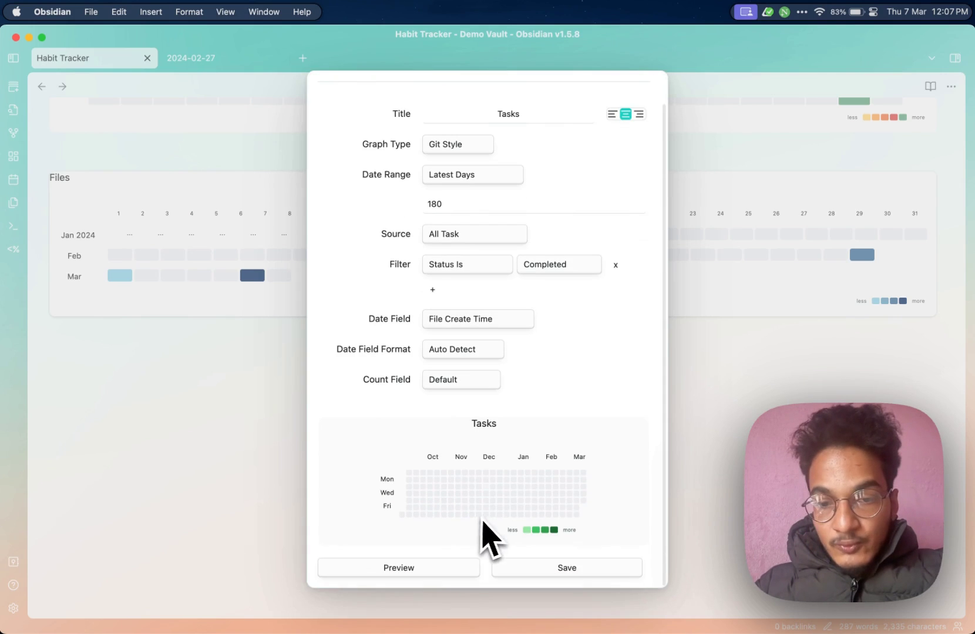
left_click(578, 572)
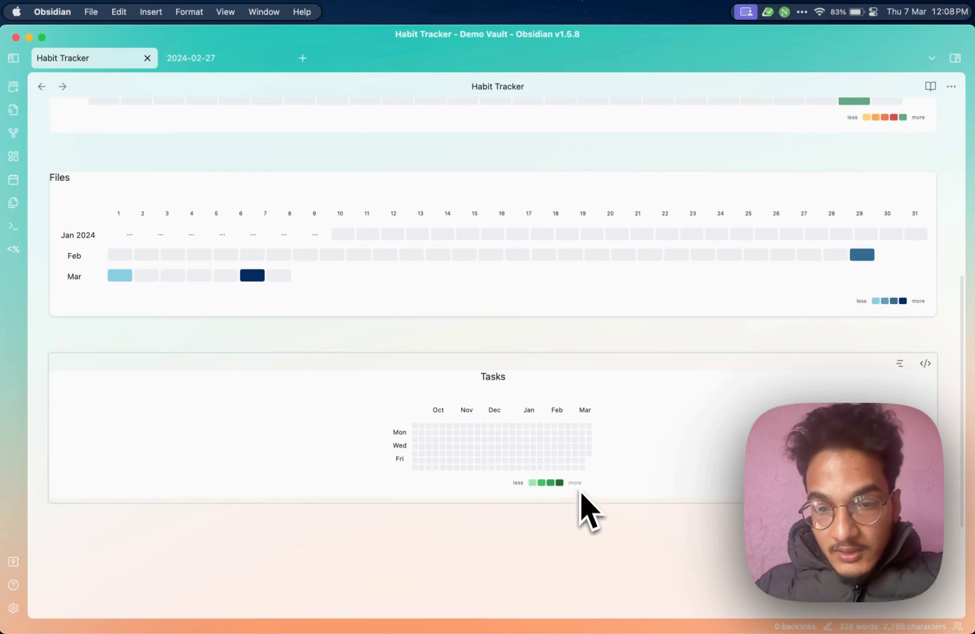
scroll(583, 510, "down", 1)
scroll(649, 338, "up", 6)
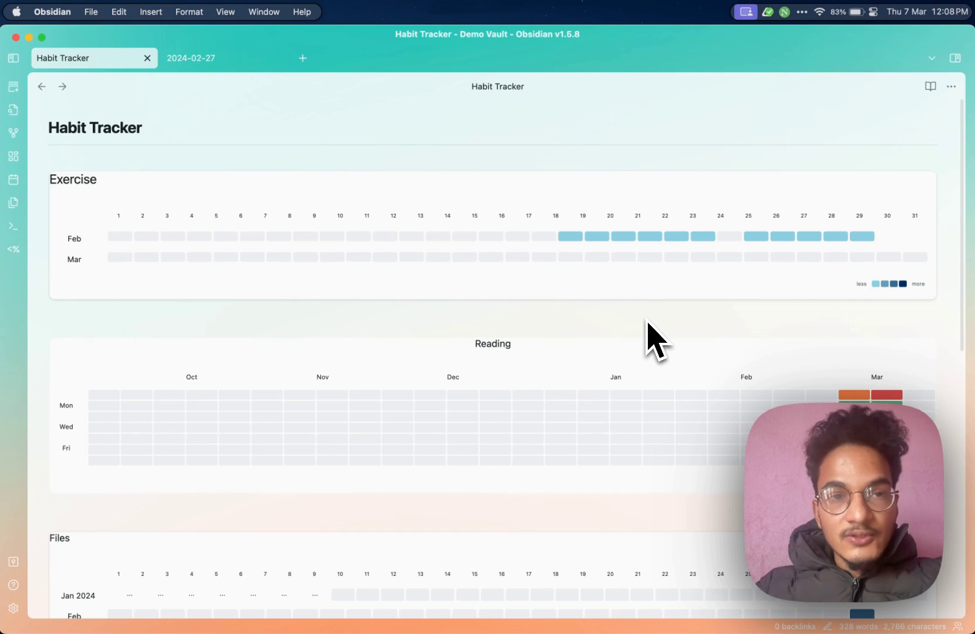
scroll(598, 399, "down", 5)
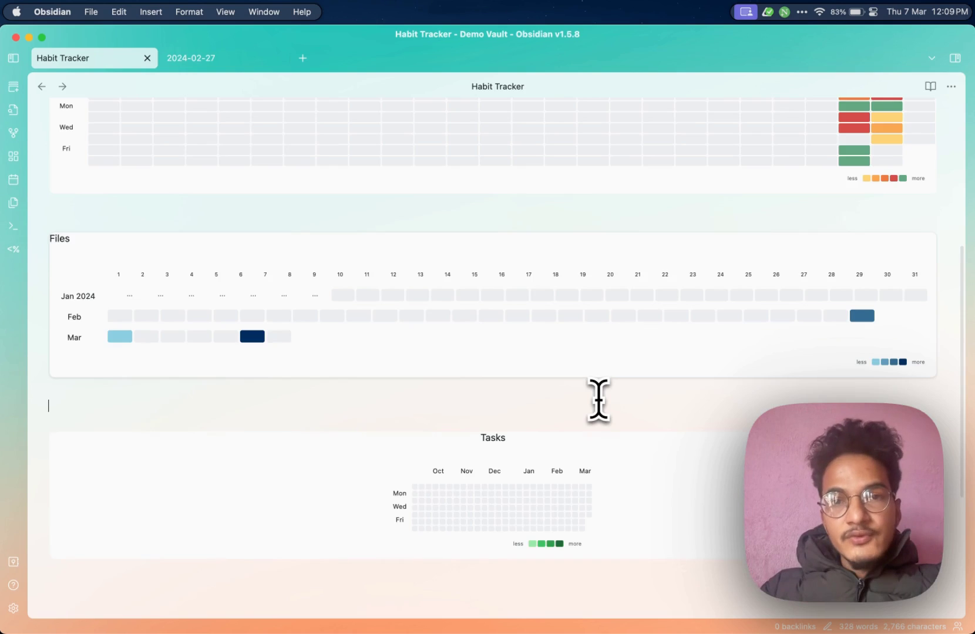